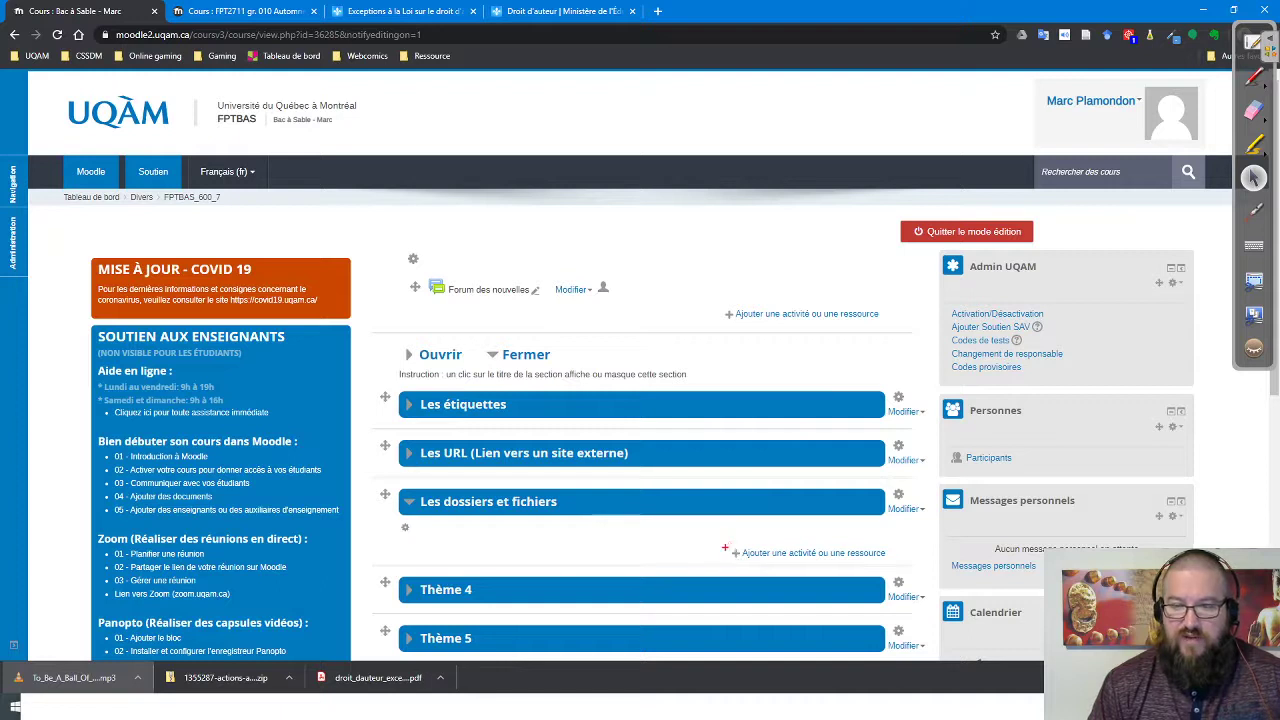
Start adding a Fichier resource to the "Les dossiers et fichiers" section of the course
{"action": "mouse_move", "coordinate": [723, 541]}
{"action": "left_mouse_down"}
{"action": "mouse_move", "coordinate": [738, 562]}
{"action": "mouse_move", "coordinate": [892, 567]}
{"action": "left_mouse_up"}
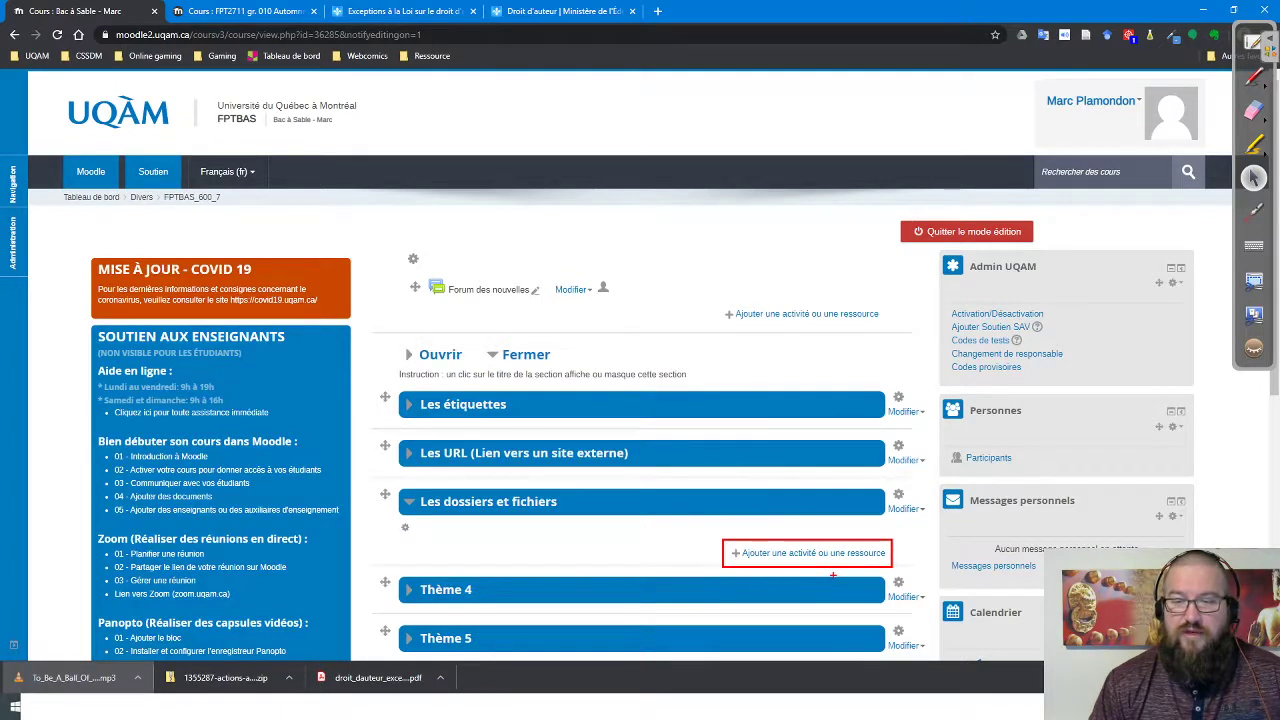
{"action": "left_click", "coordinate": [823, 553]}
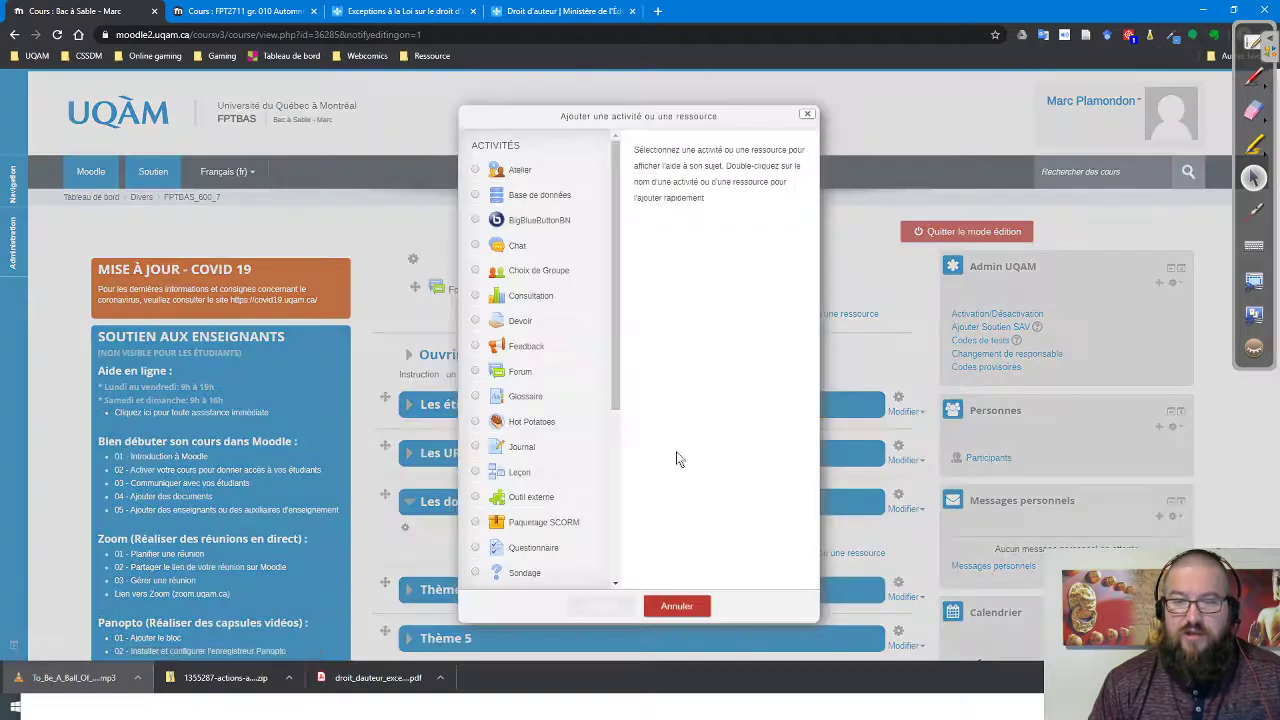
{"action": "left_click_drag", "start_coordinate": [615, 312], "coordinate": [621, 498]}
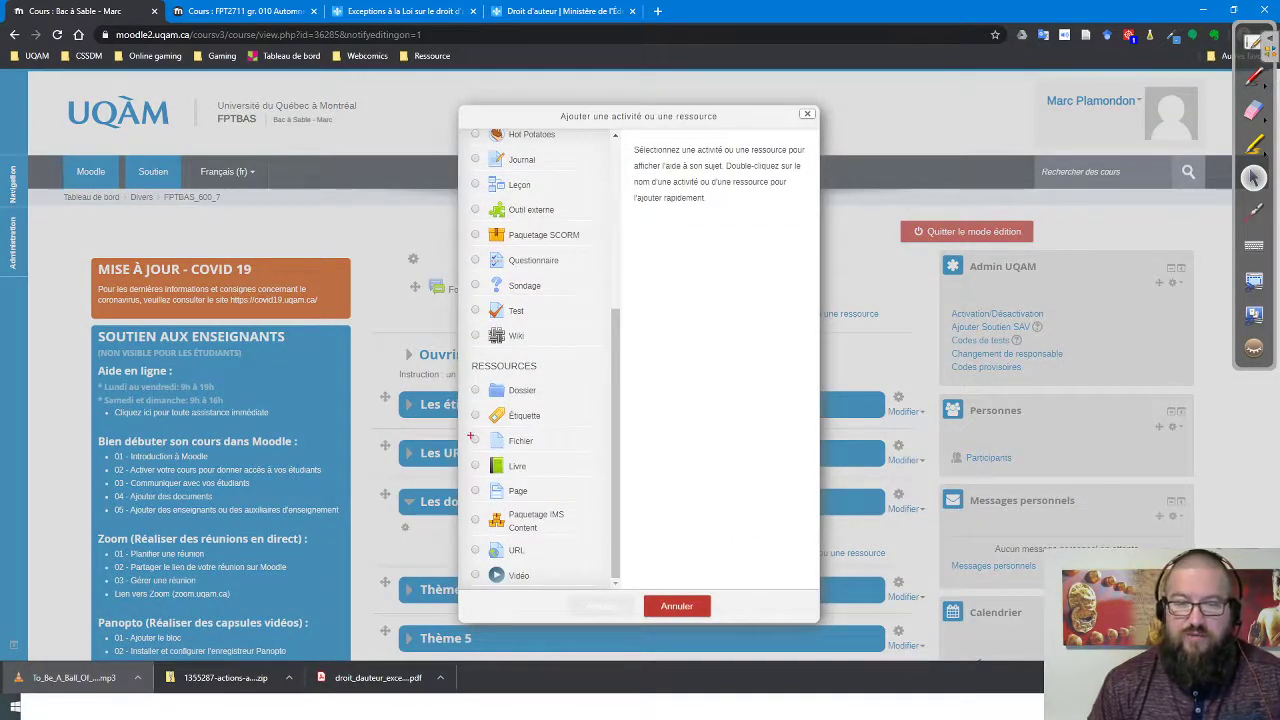
{"action": "mouse_move", "coordinate": [466, 430]}
{"action": "left_mouse_down"}
{"action": "mouse_move", "coordinate": [488, 452]}
{"action": "mouse_move", "coordinate": [590, 456]}
{"action": "left_mouse_up"}
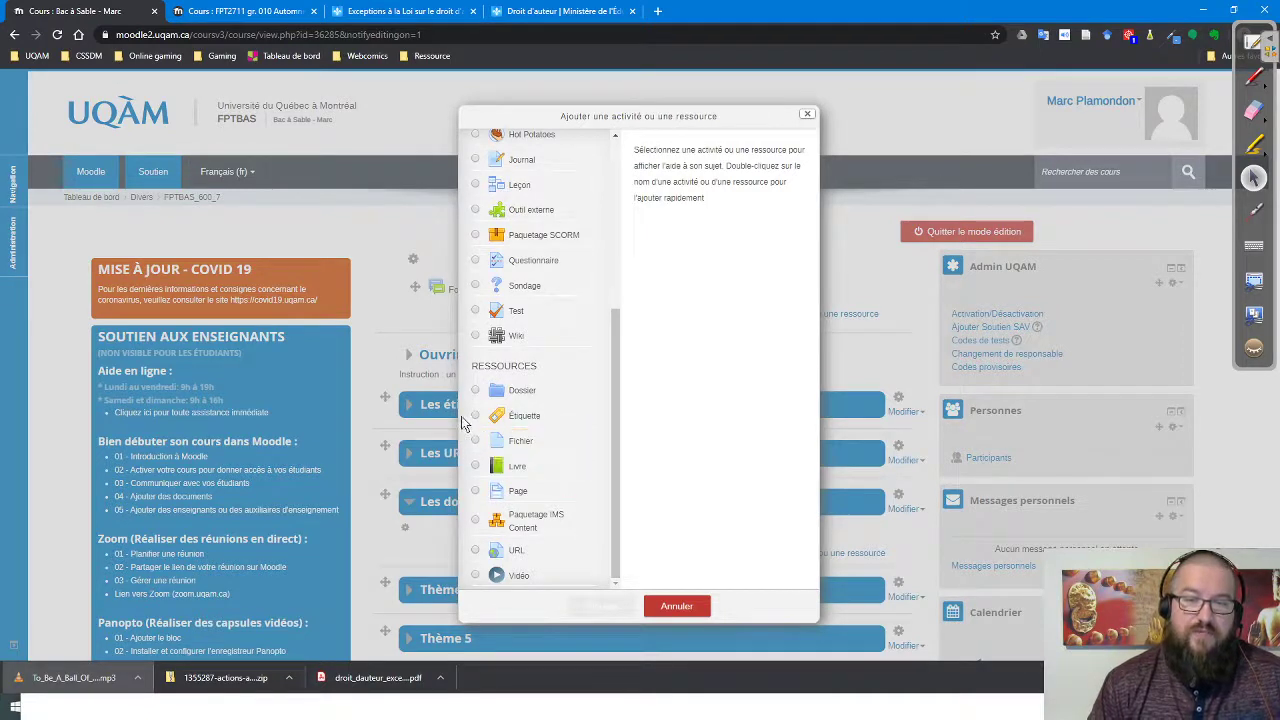
{"action": "left_click", "coordinate": [477, 441]}
{"action": "left_click", "coordinate": [601, 609]}
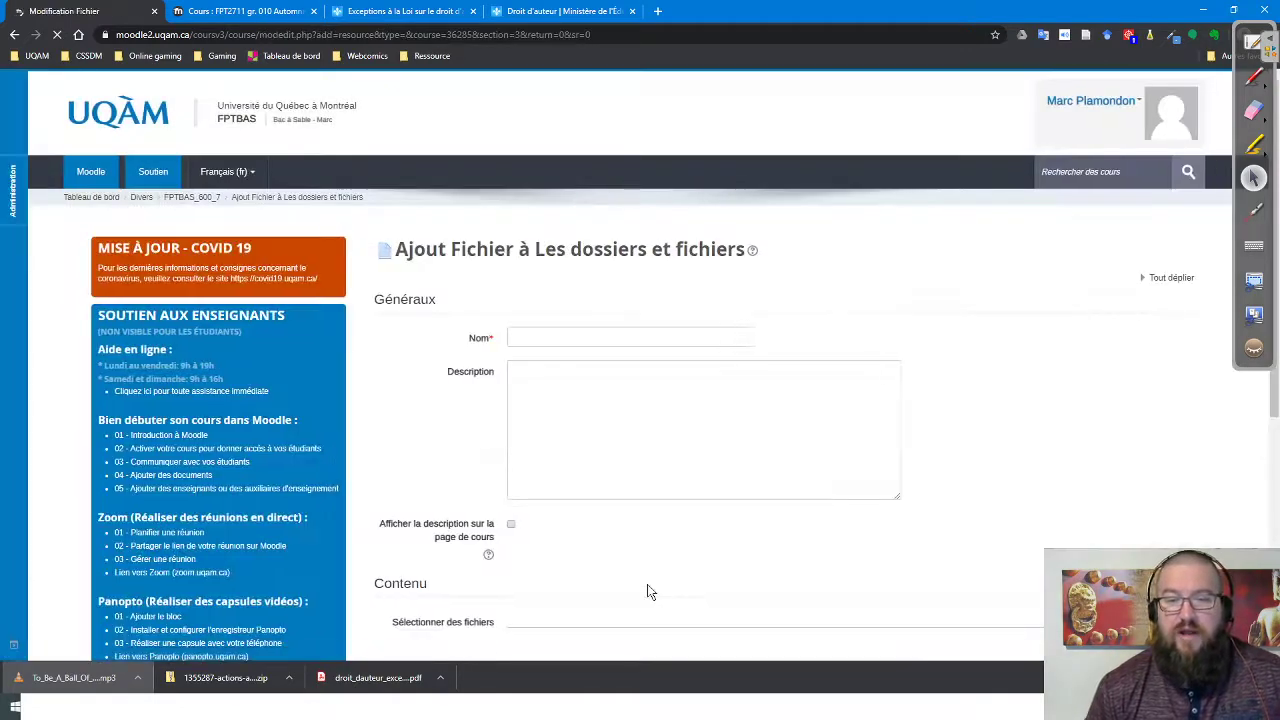
Name the file resource "Lecture - Exceptions sur la loi sur le droit d'auteur"
{"action": "left_click", "coordinate": [562, 339]}
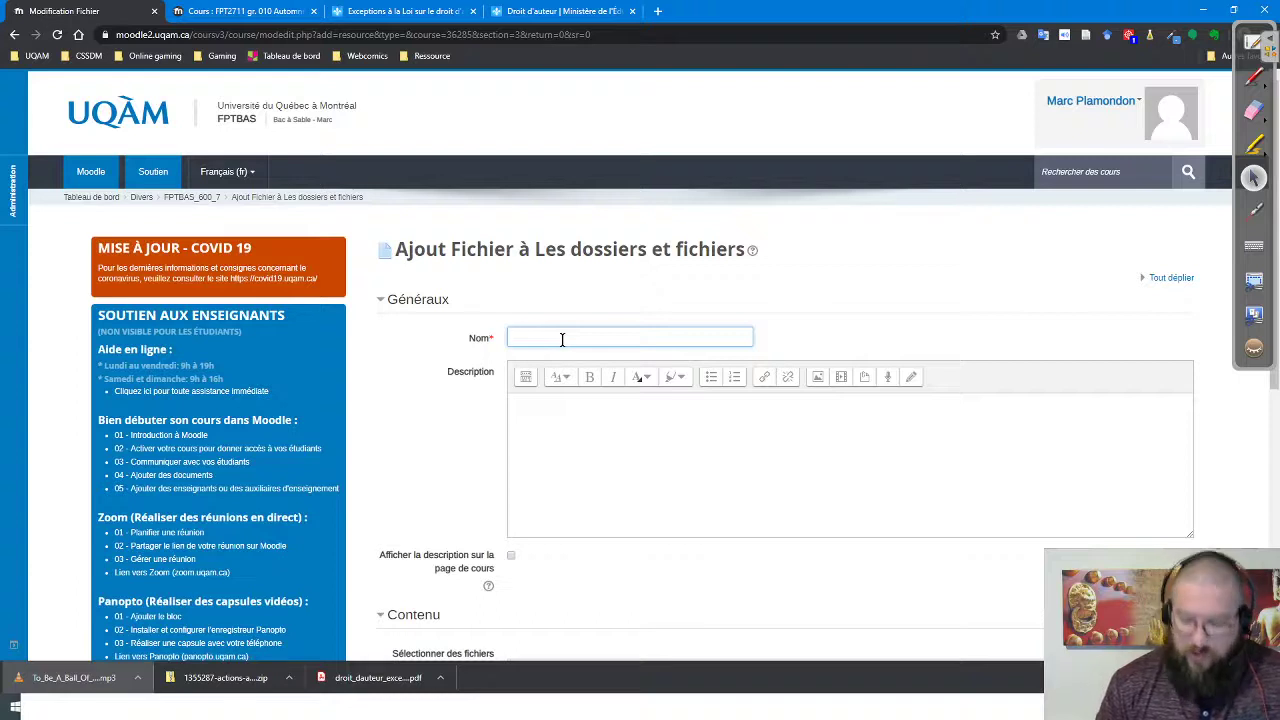
{"action": "type", "text": "L"}
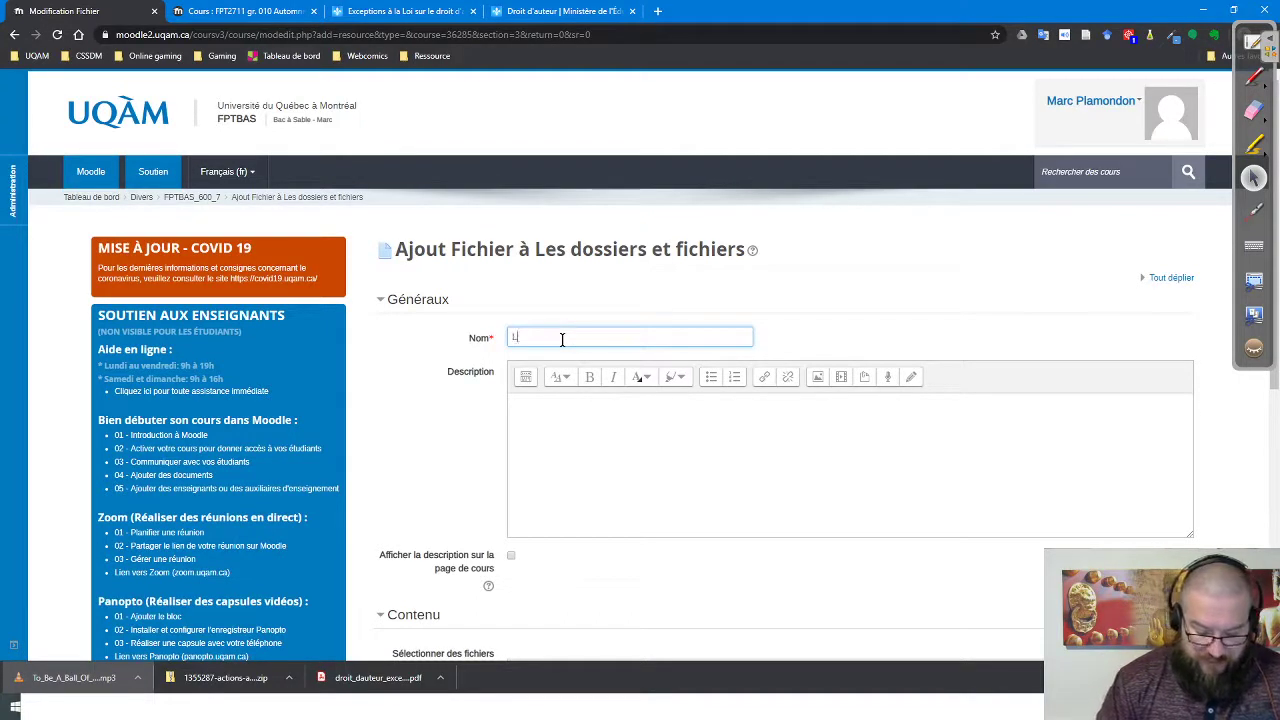
{"action": "type", "text": "ecture"}
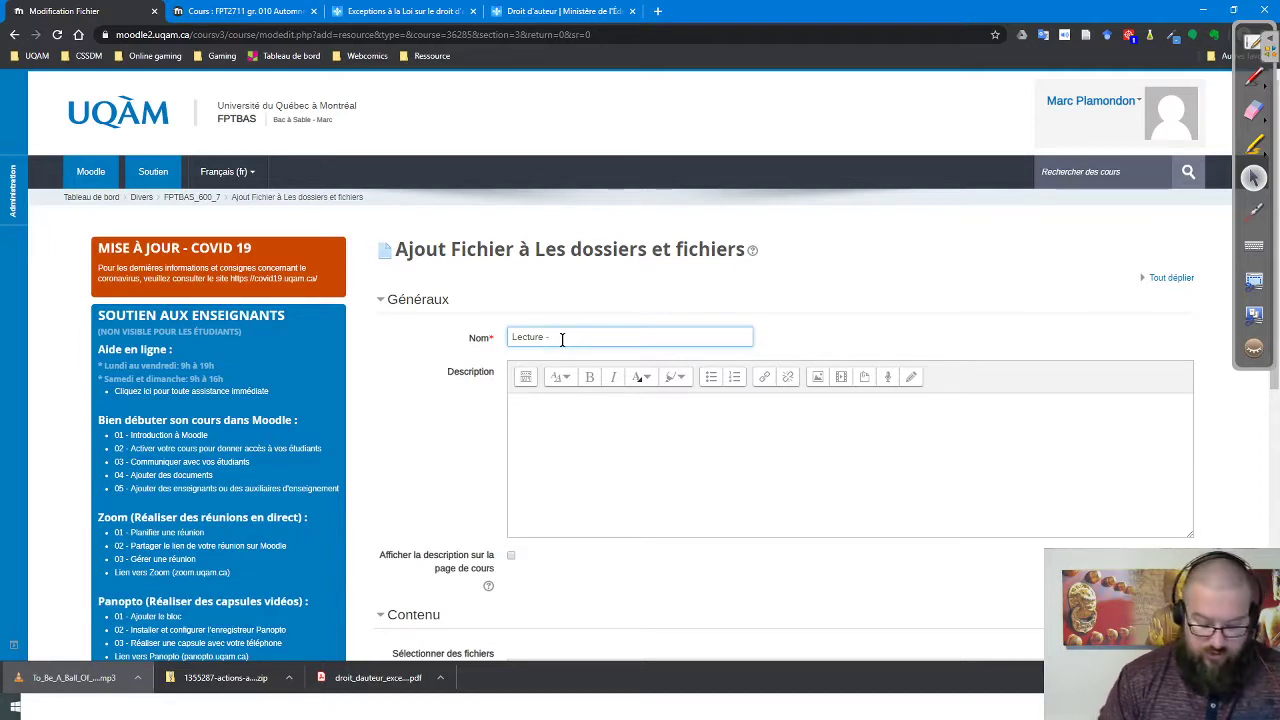
{"action": "type", "text": " - Exception"}
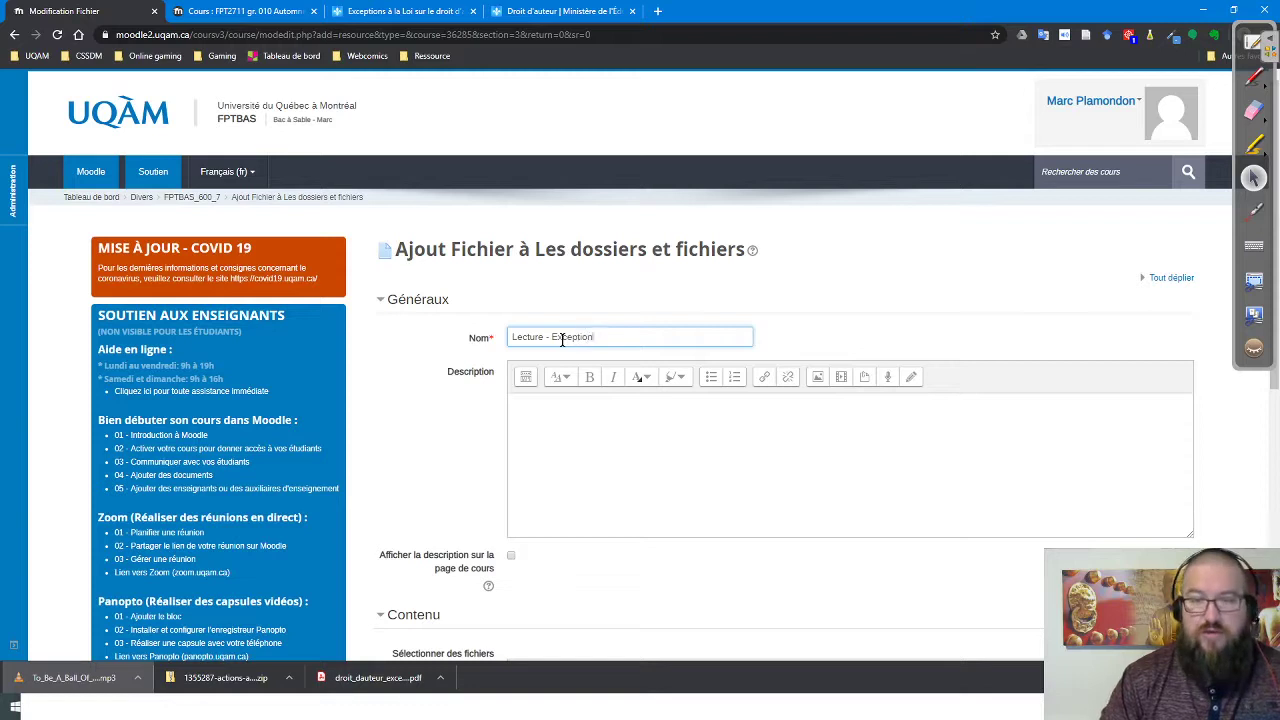
{"action": "type", "text": "s sur la loi "}
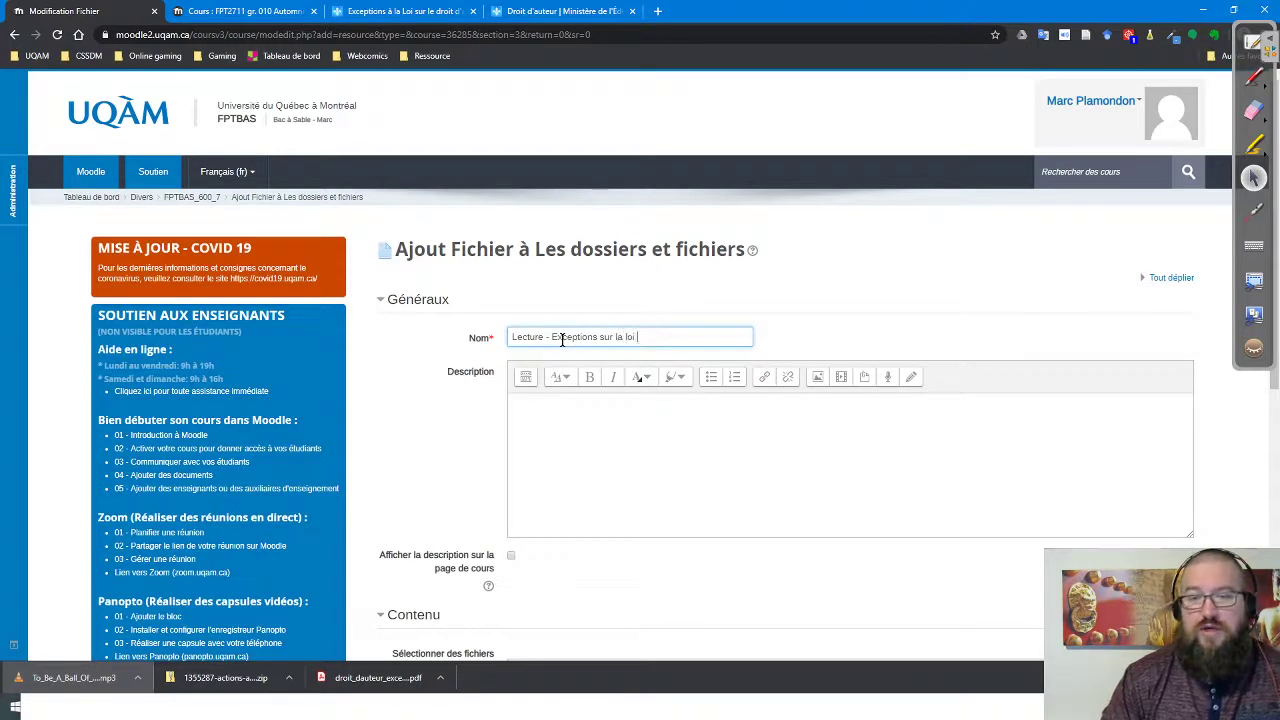
{"action": "type", "text": "sur le droit d'a"}
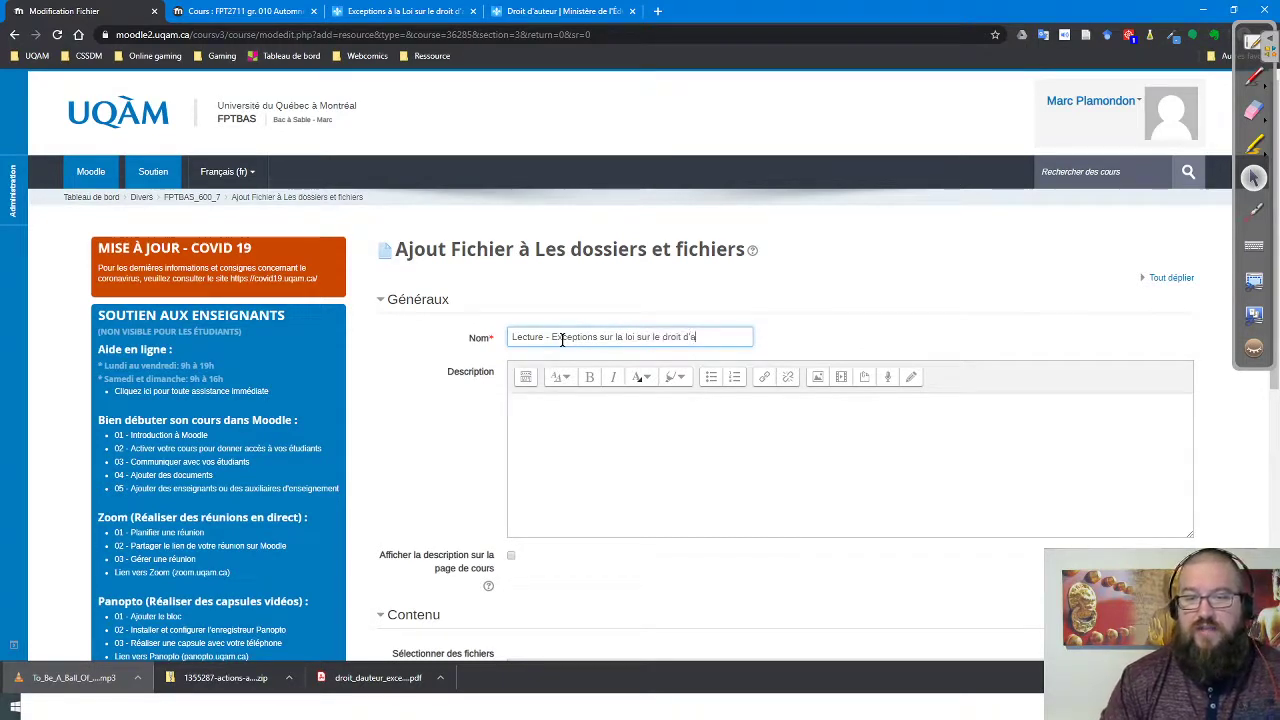
{"action": "type", "text": "uteur"}
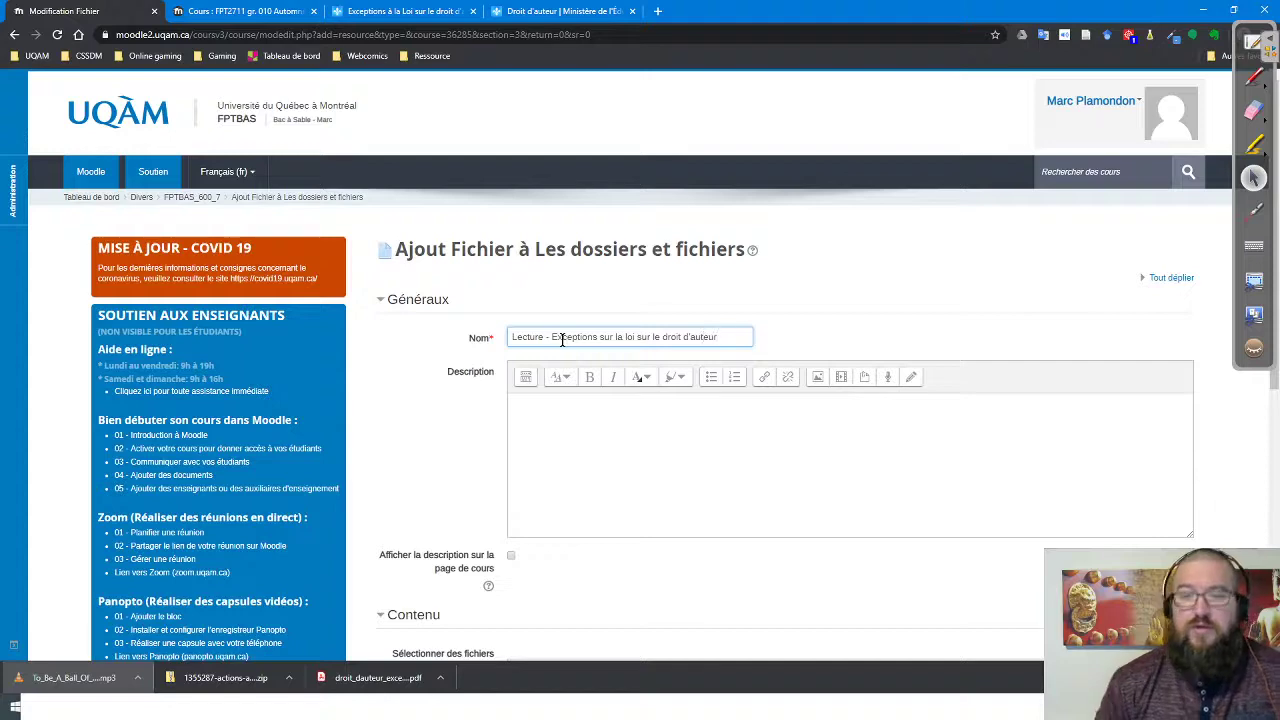
Upload "Exception à la loi sur le droit d'auteur.pdf" through the file picker as the resource's content
{"action": "scroll", "coordinate": [630, 462], "scroll_direction": "down", "scroll_amount": 3}
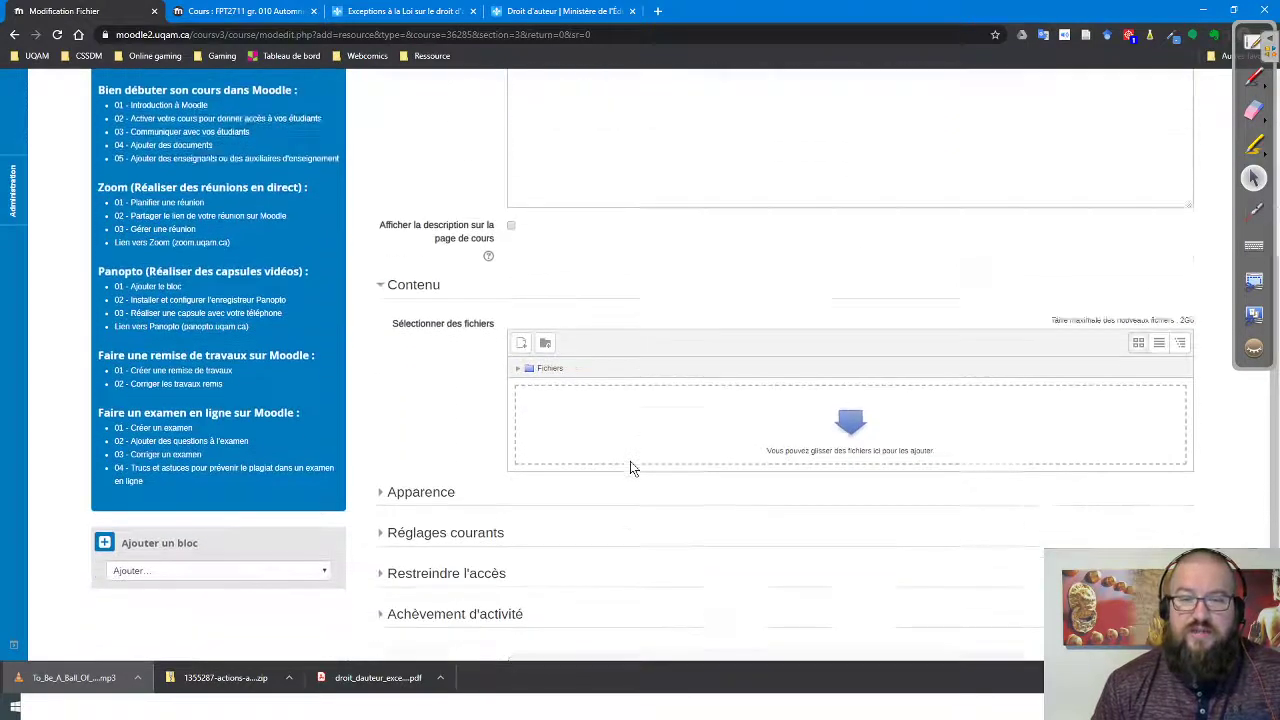
{"action": "scroll", "coordinate": [630, 467], "scroll_direction": "down", "scroll_amount": 1}
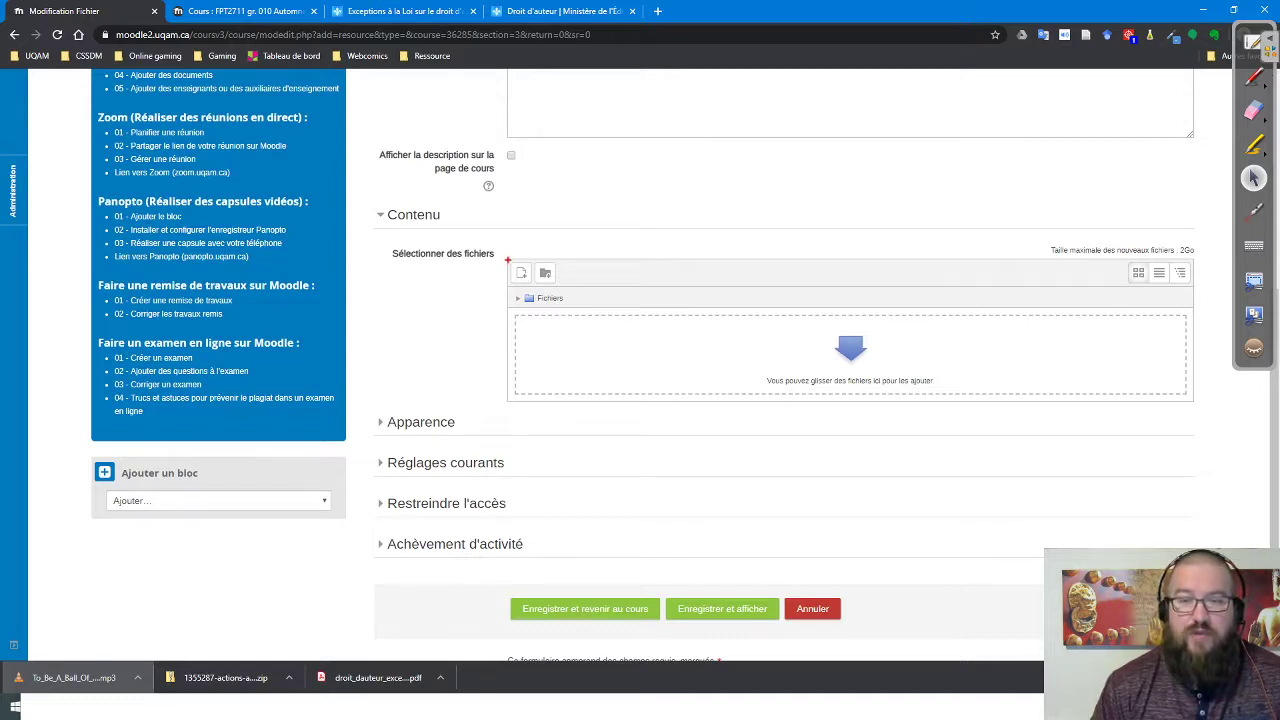
{"action": "left_click_drag", "start_coordinate": [507, 259], "coordinate": [533, 287]}
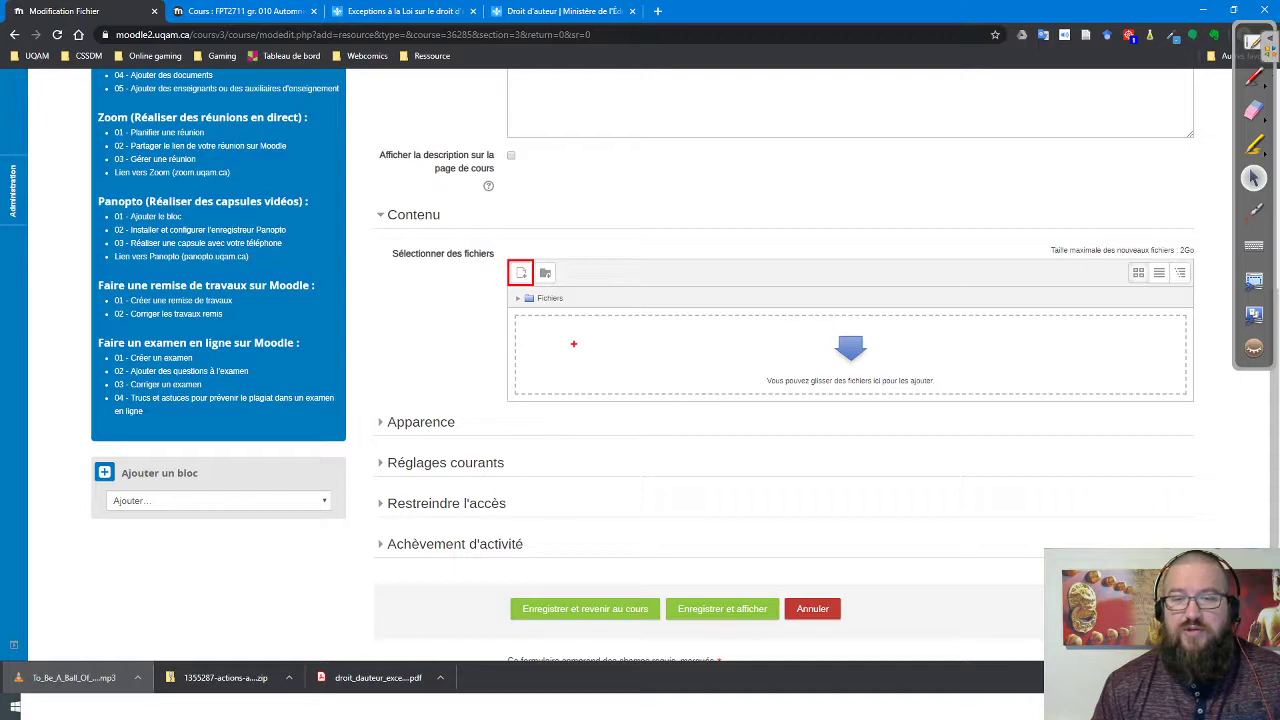
{"action": "key", "text": "Escape"}
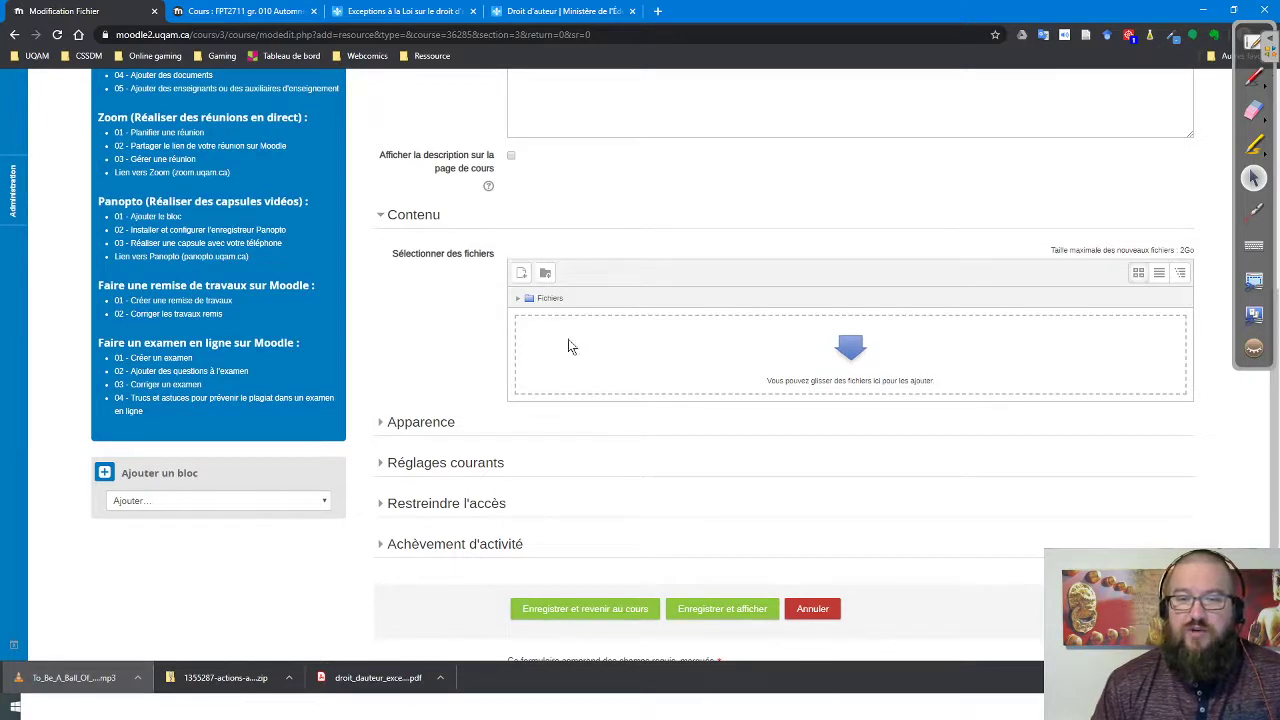
{"action": "left_click", "coordinate": [522, 277]}
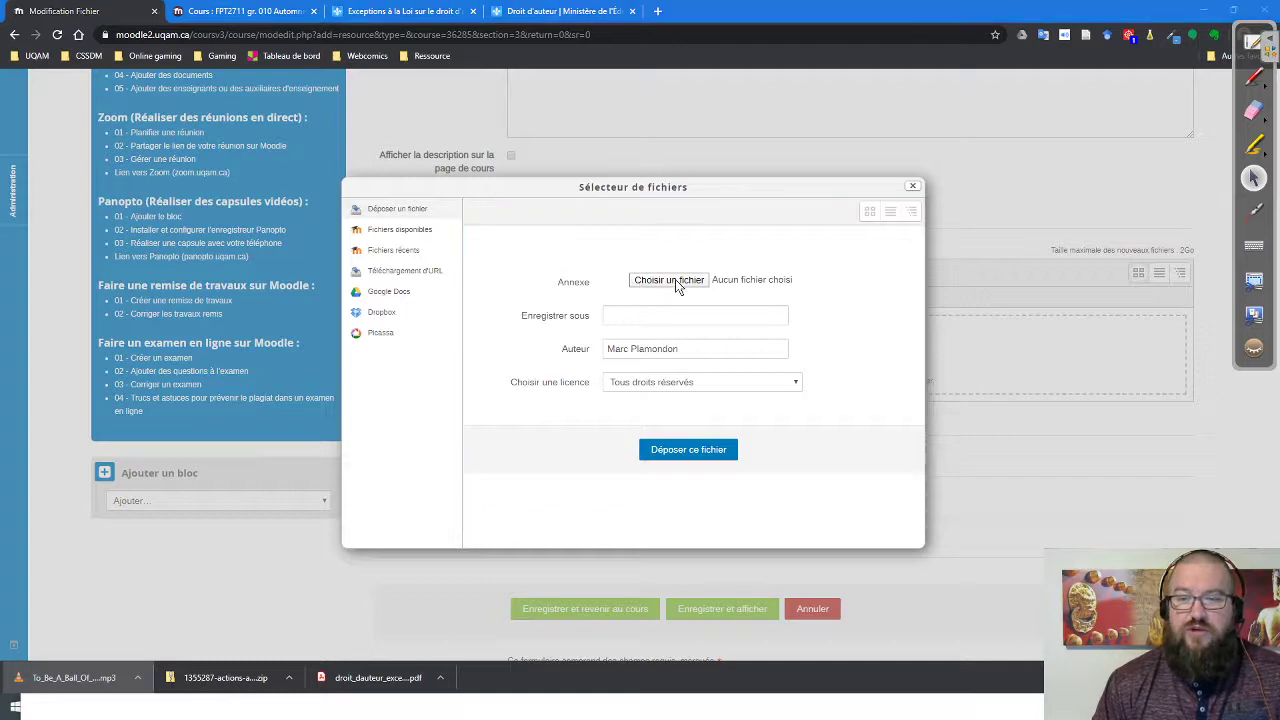
{"action": "left_click", "coordinate": [675, 280]}
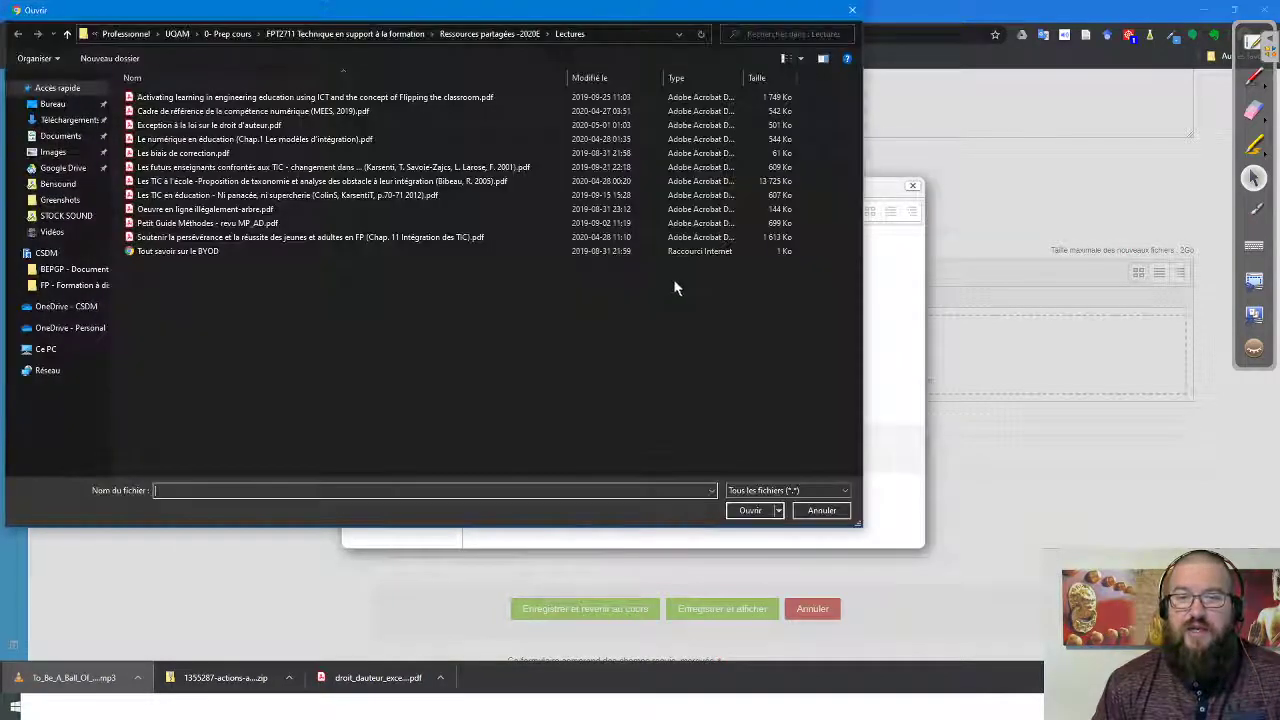
{"action": "left_click", "coordinate": [200, 125]}
{"action": "left_click", "coordinate": [762, 513]}
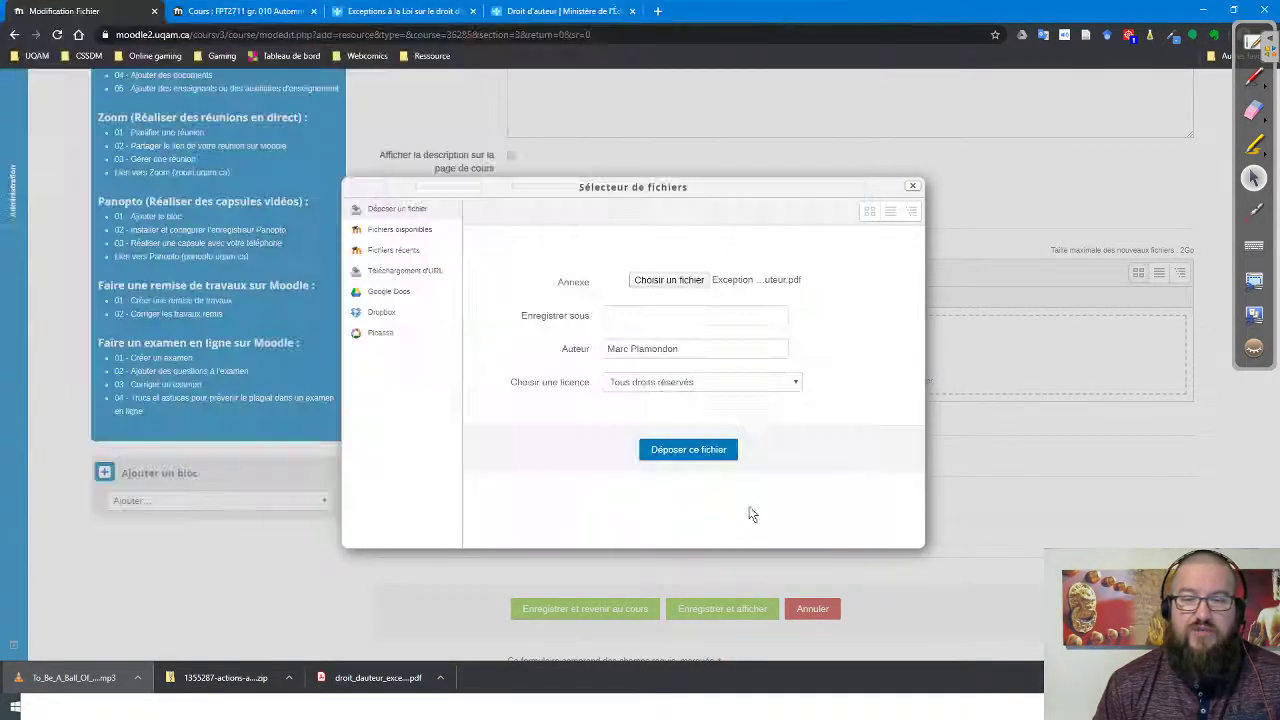
{"action": "left_click", "coordinate": [687, 450]}
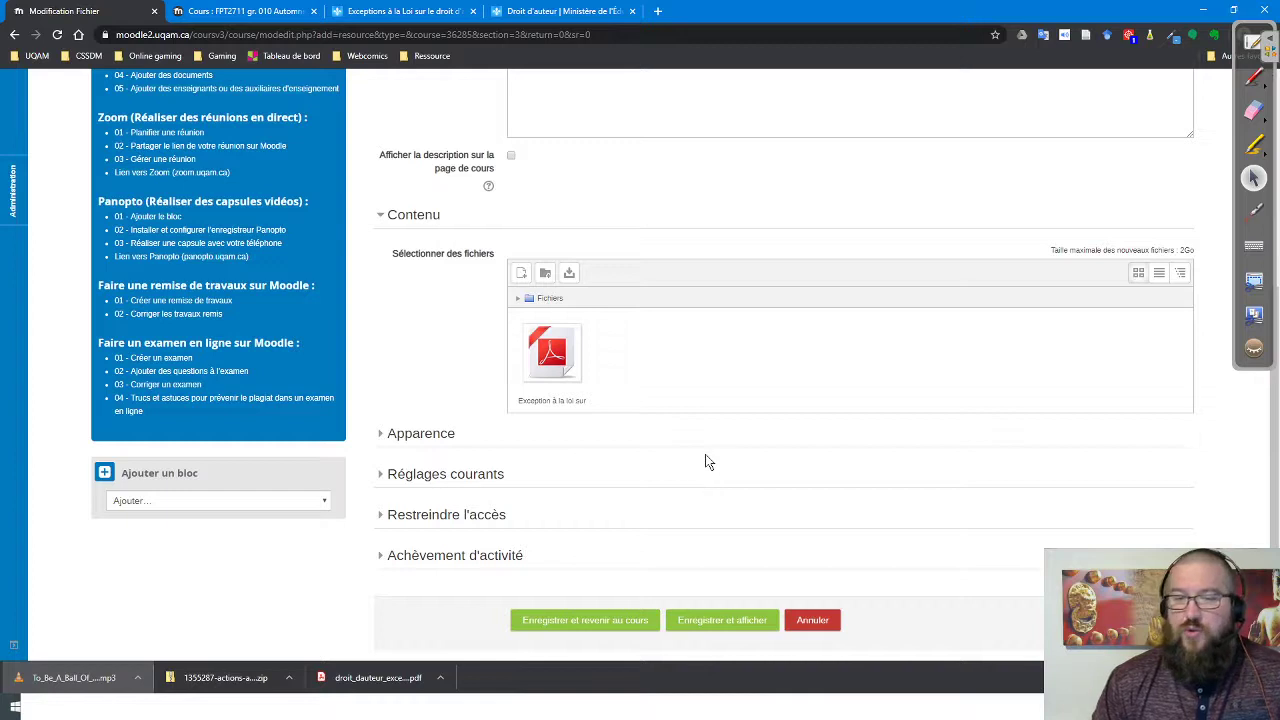
Delete the uploaded "Exception à la loi sur le droit d'auteur" PDF from the resource's files
{"action": "left_click", "coordinate": [558, 380]}
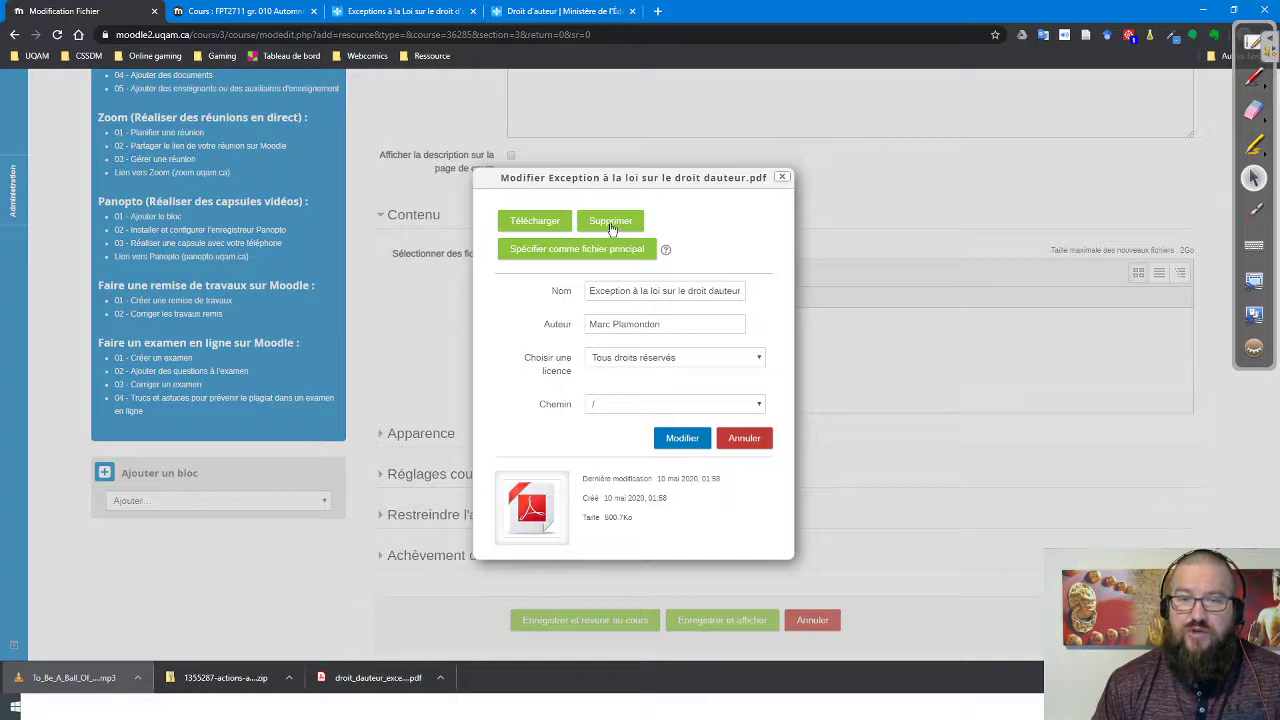
{"action": "left_click", "coordinate": [611, 223]}
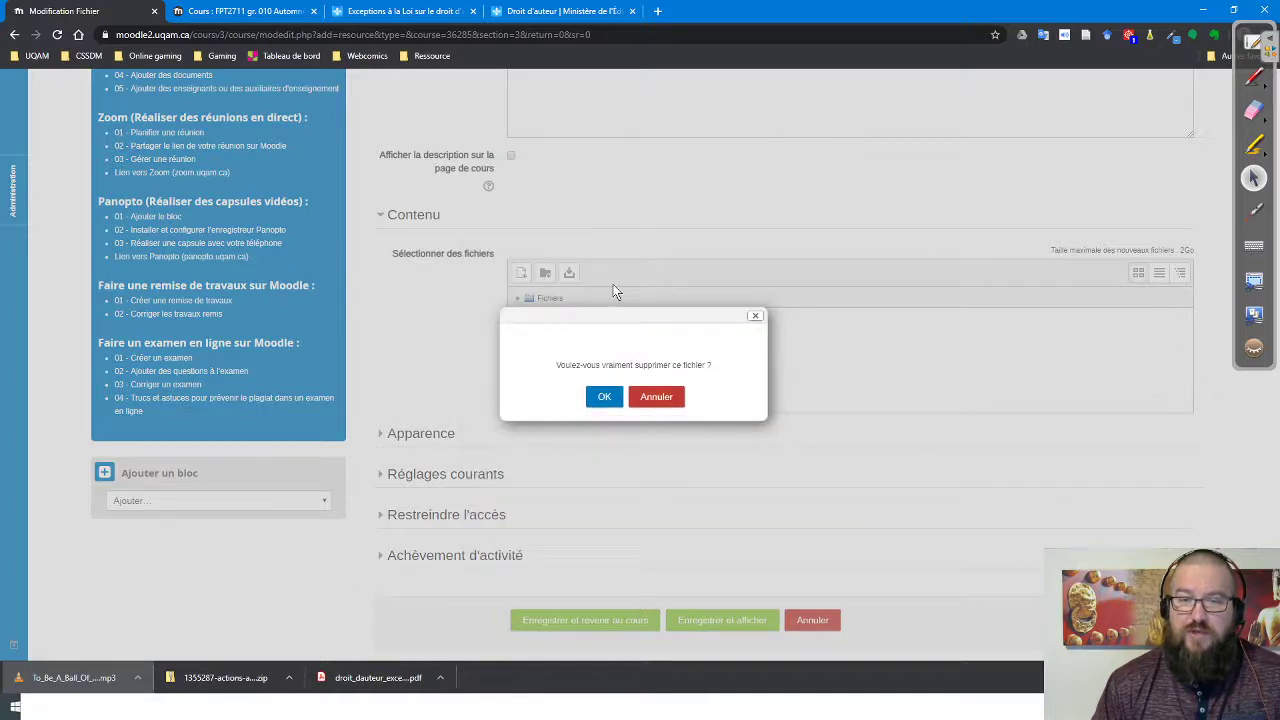
{"action": "left_click", "coordinate": [608, 400]}
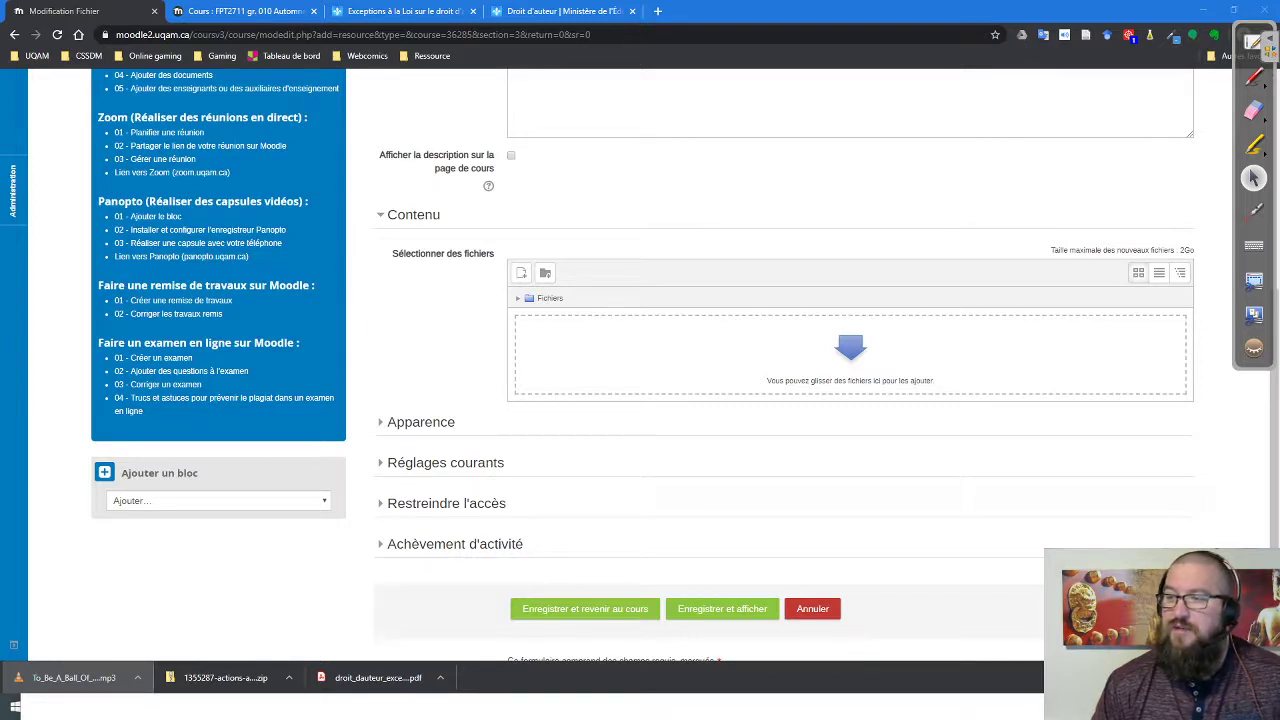
Switch to the Lectures folder in File Explorer and drop "Exception à la loi sur le droit d'auteur.pdf" into the resource's file area
{"action": "key", "text": "alt+Tab"}
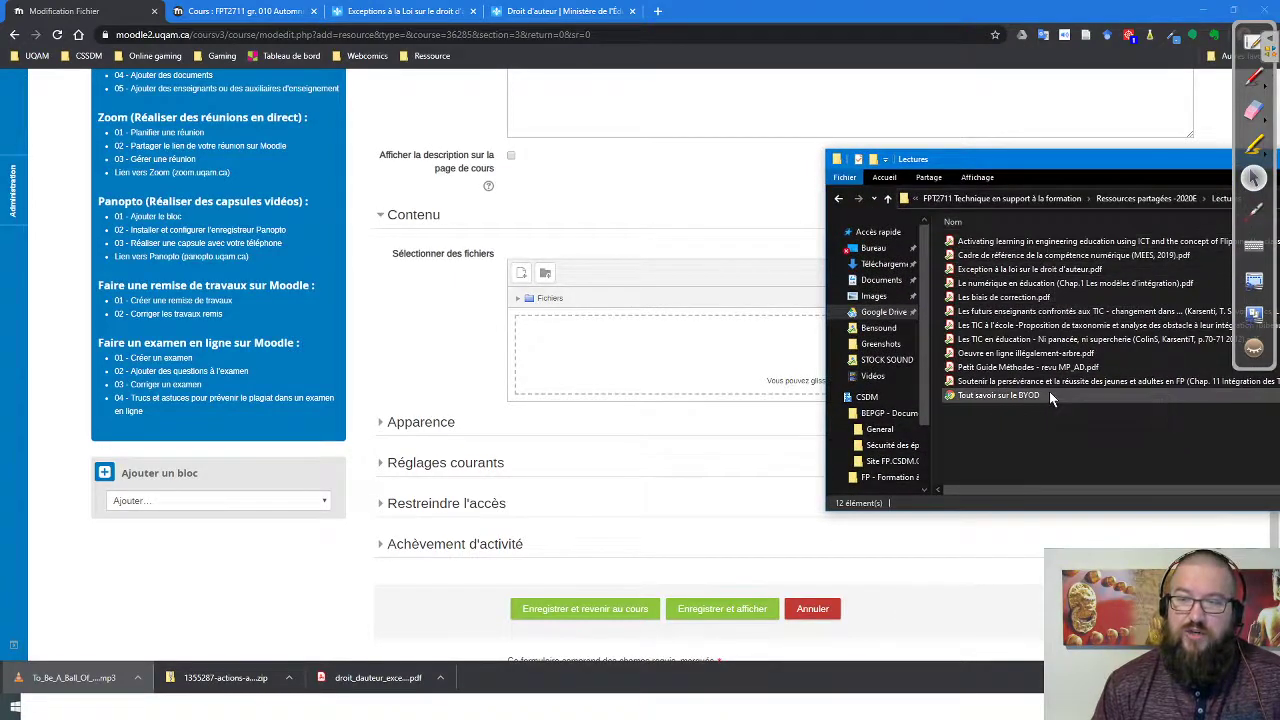
{"action": "left_click", "coordinate": [1021, 272]}
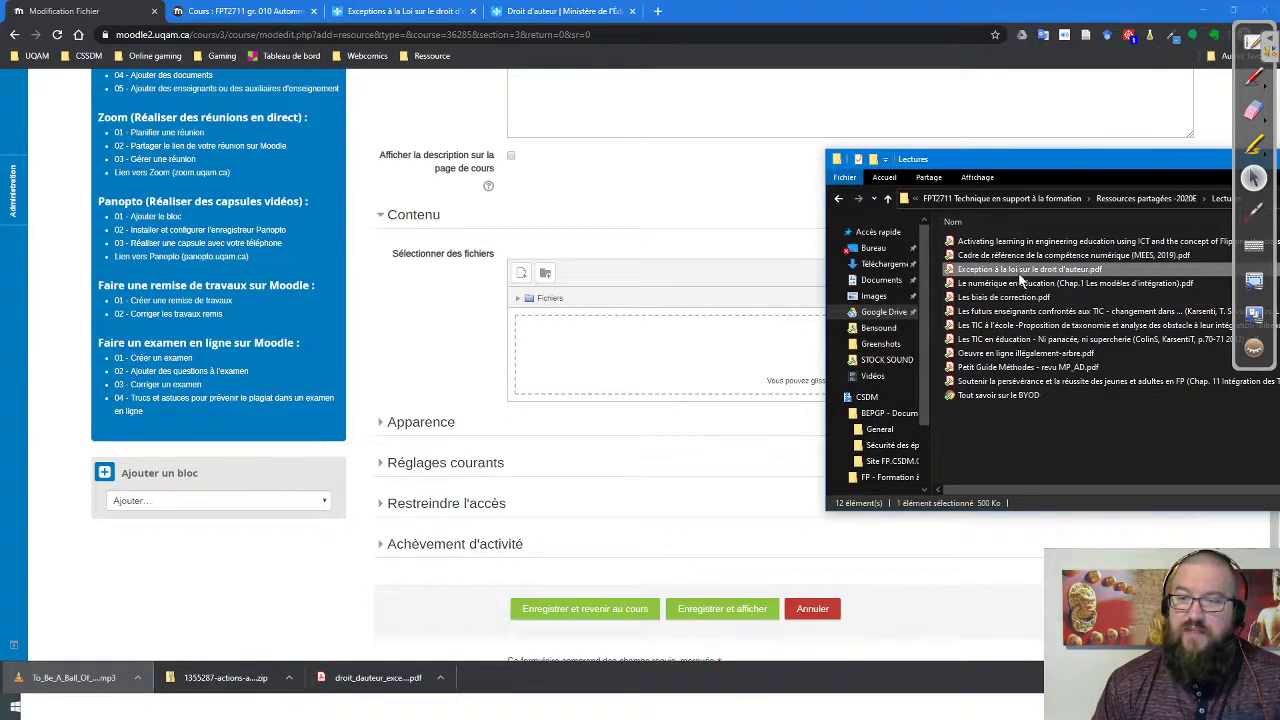
{"action": "left_click_drag", "start_coordinate": [1025, 278], "coordinate": [665, 368]}
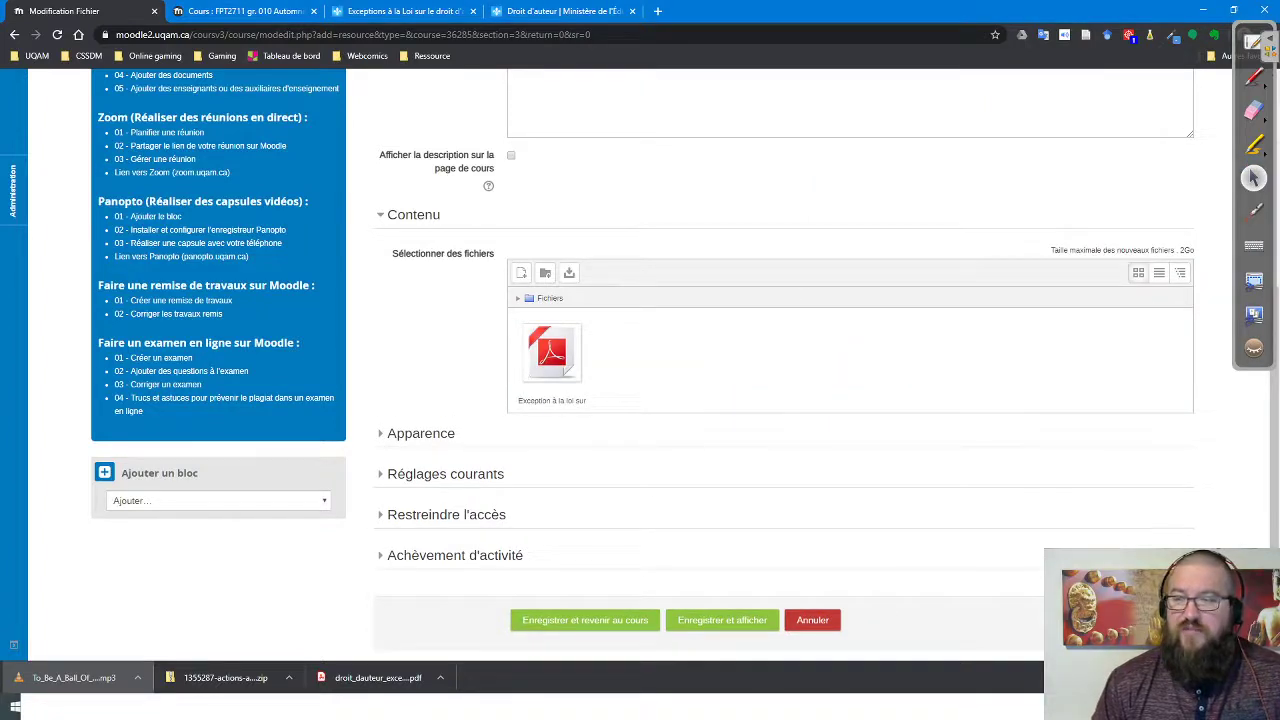
Add "Le numérique en éducation (Chap.1 Les modèles d'intégration).pdf" from the Lectures folder in File Explorer to the resource's file area
{"action": "key", "text": "alt+Tab"}
{"action": "left_click", "coordinate": [1000, 278]}
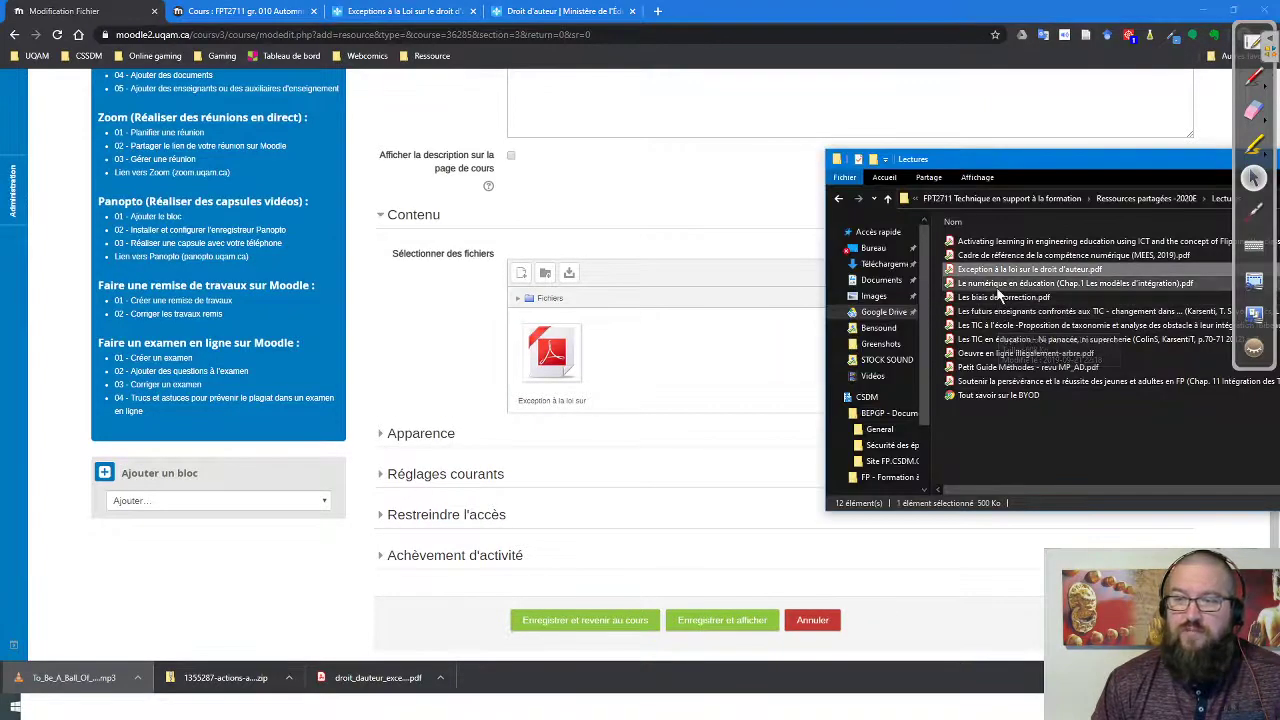
{"action": "left_click_drag", "start_coordinate": [1000, 278], "coordinate": [705, 376]}
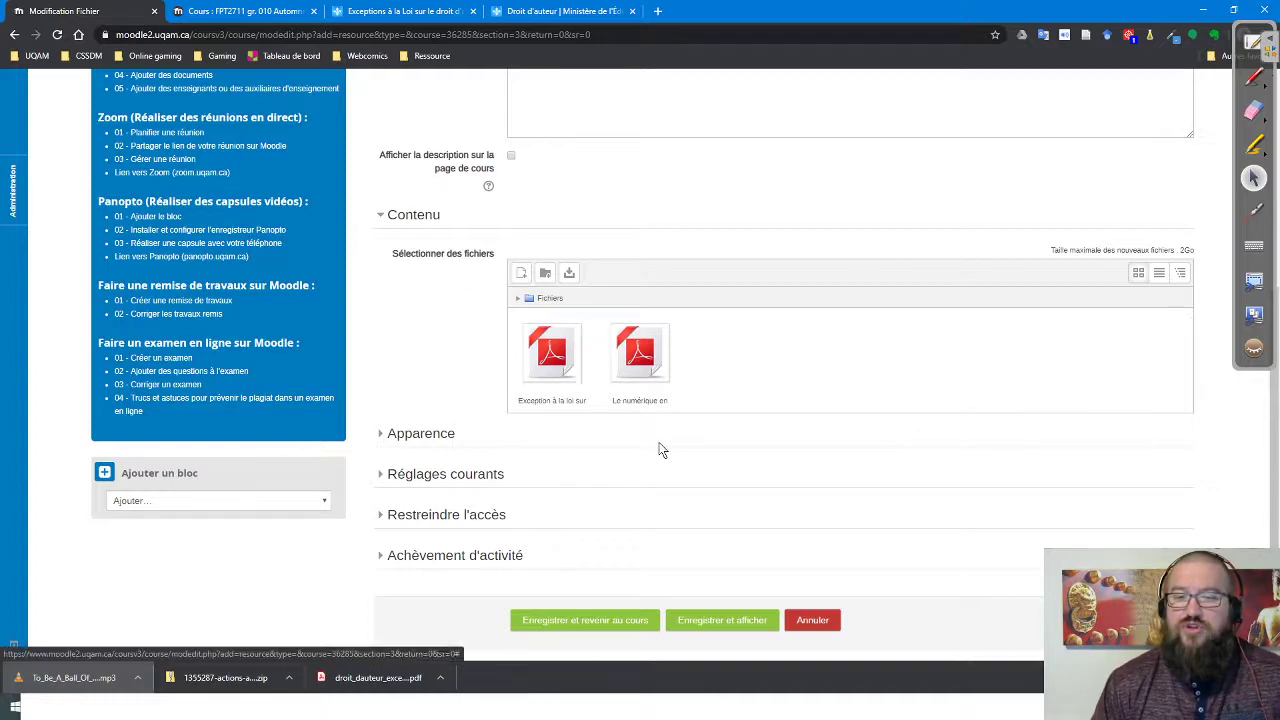
Delete both the "Le numérique en éducation" and "Exception à la loi sur le droit d'auteur" PDFs from the resource's files
{"action": "left_click", "coordinate": [647, 378]}
{"action": "left_click", "coordinate": [614, 230]}
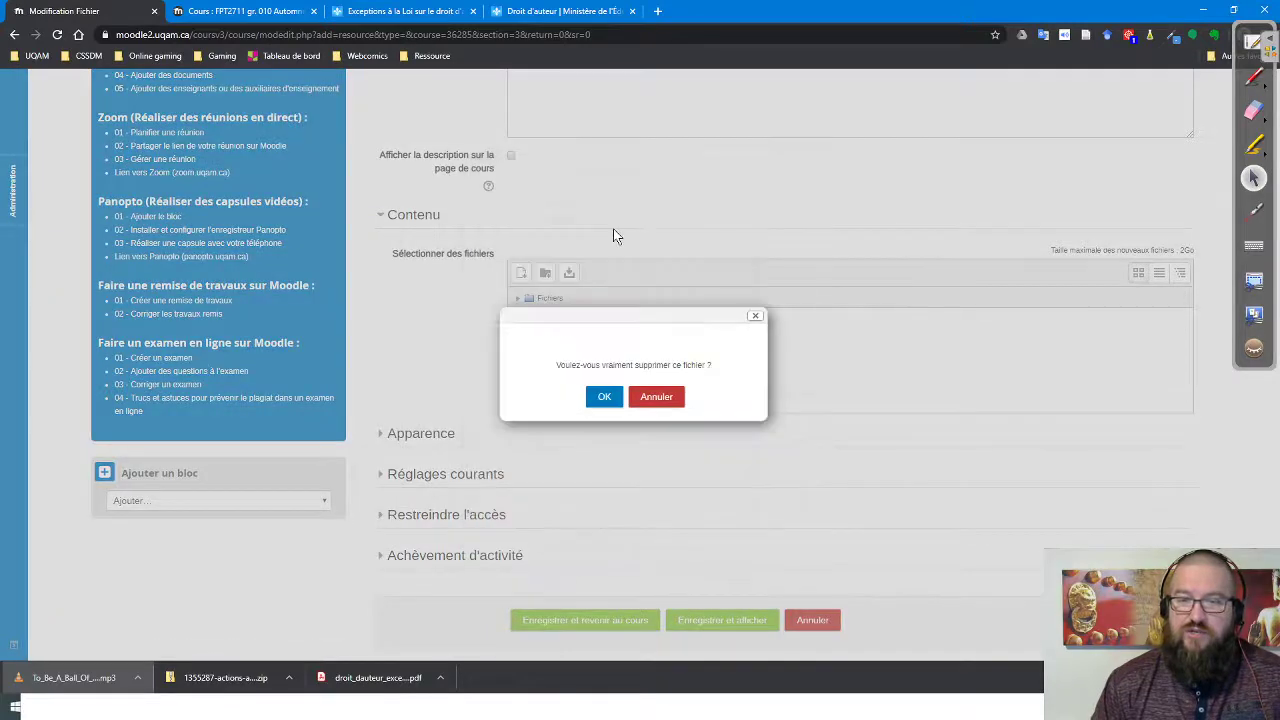
{"action": "left_click", "coordinate": [603, 397]}
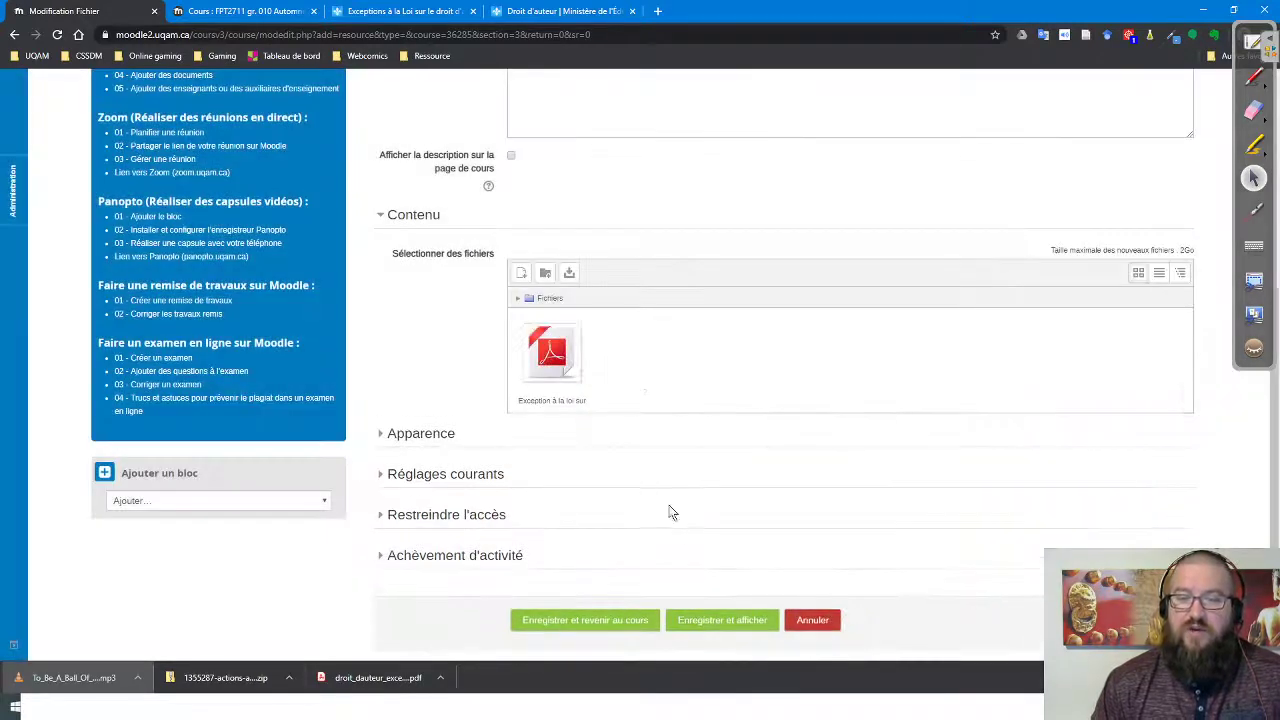
{"action": "left_click", "coordinate": [566, 372]}
{"action": "left_click", "coordinate": [616, 226]}
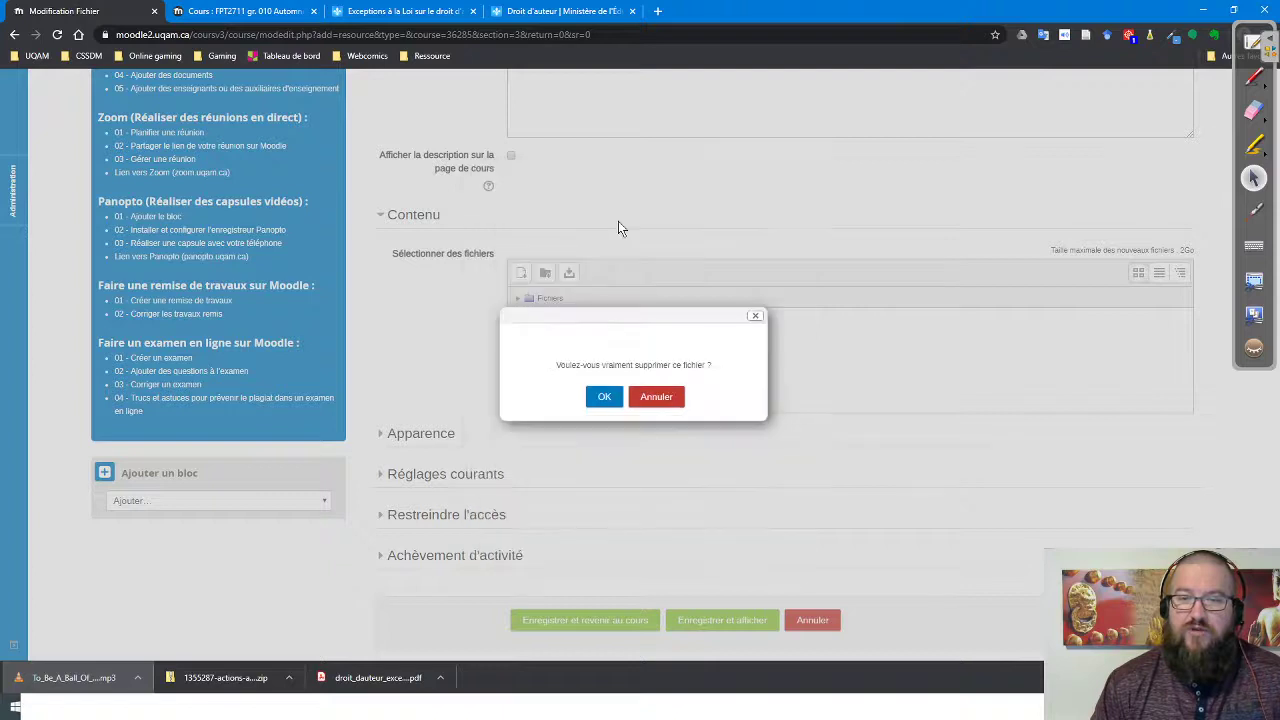
{"action": "left_click", "coordinate": [604, 397]}
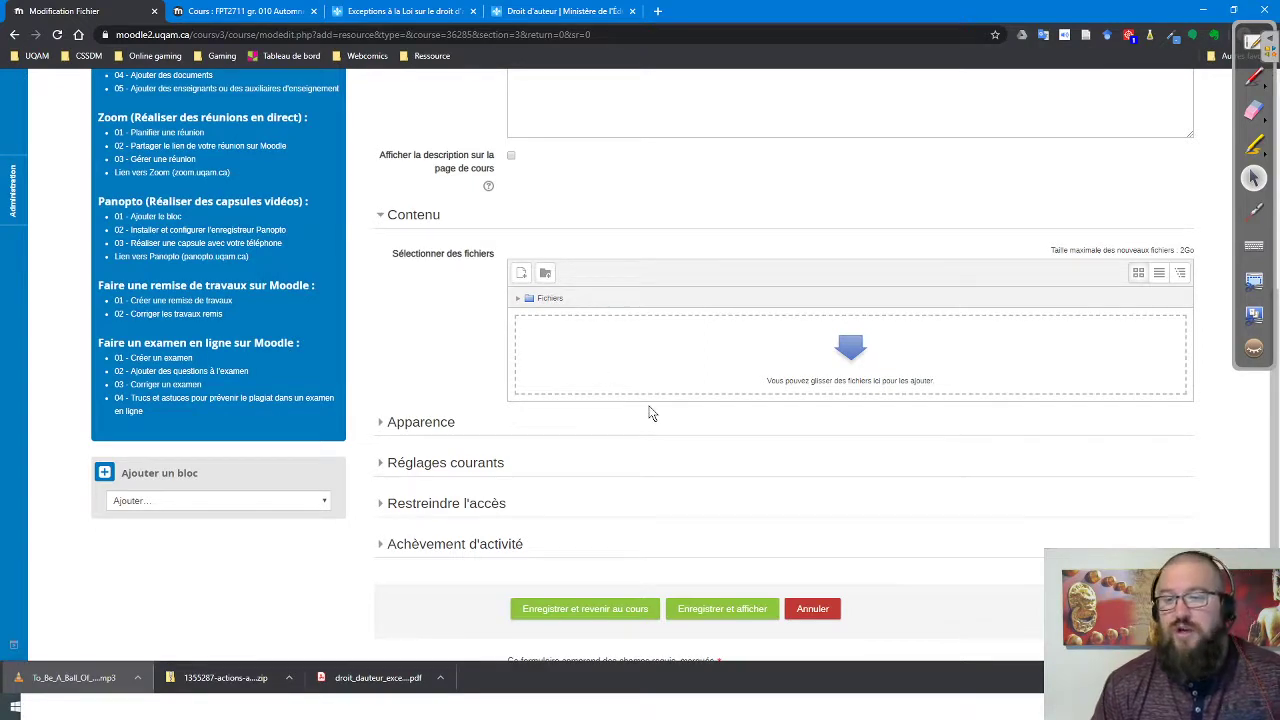
Choose "Exception à la loi sur le droit d'auteur.pdf" in the file picker and upload it to the resource
{"action": "left_click", "coordinate": [524, 282]}
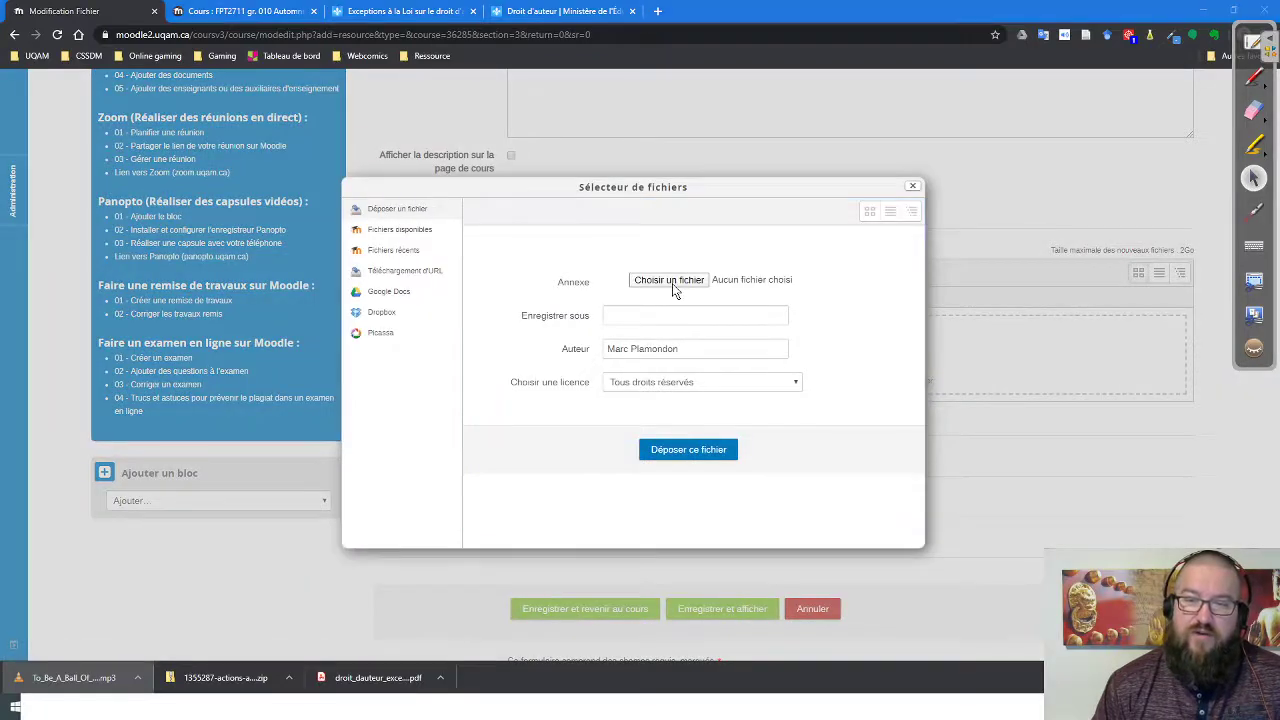
{"action": "left_click", "coordinate": [672, 283]}
{"action": "left_click", "coordinate": [262, 125]}
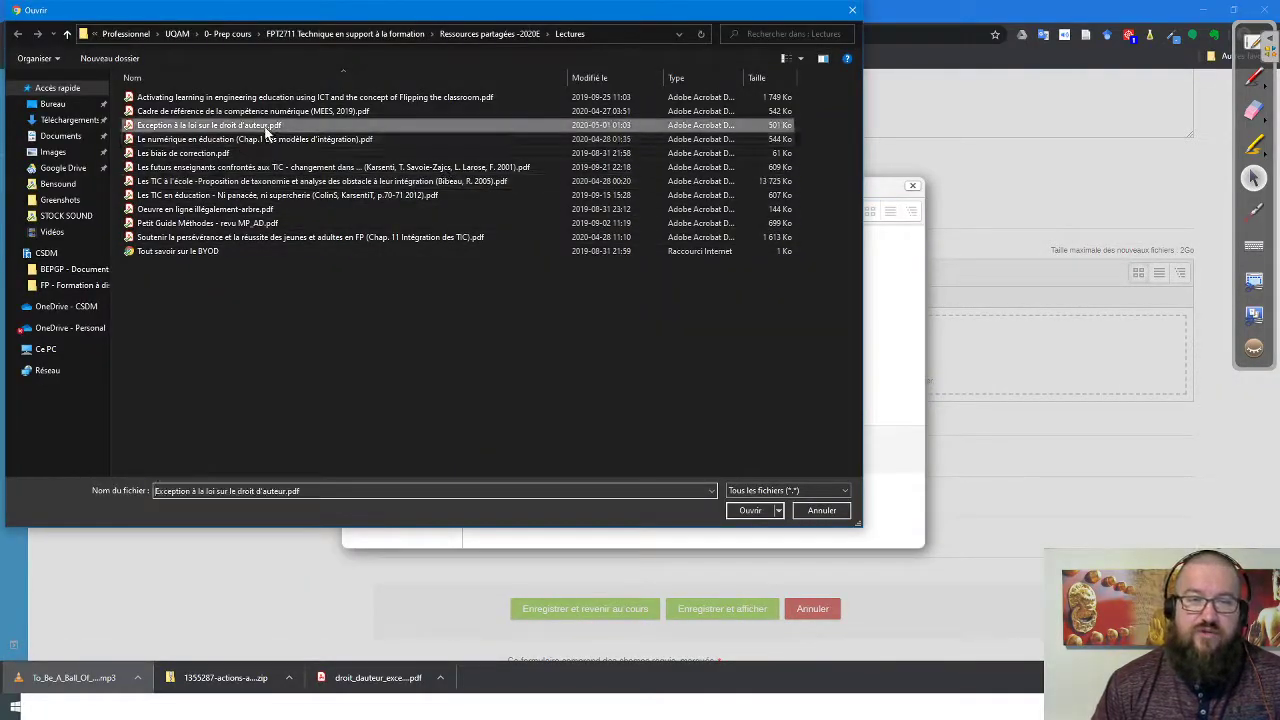
{"action": "left_click", "coordinate": [748, 511]}
{"action": "left_click", "coordinate": [674, 450]}
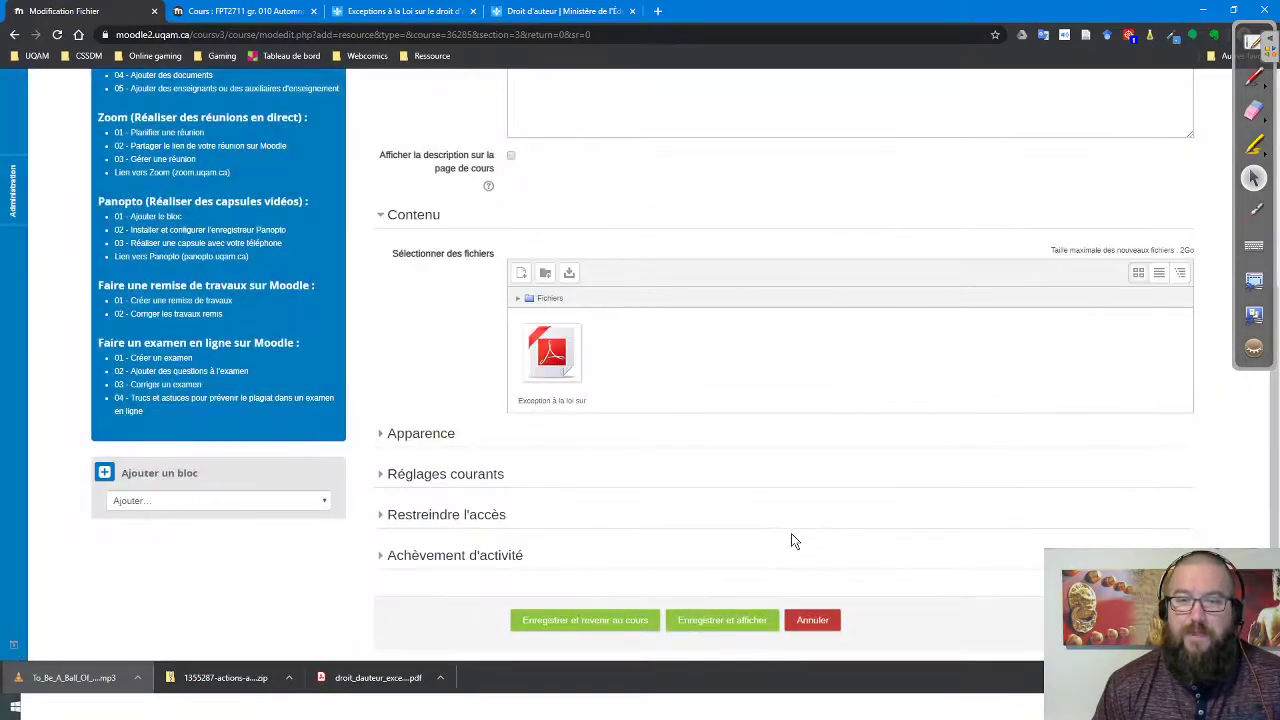
Set the reading resource's display option (Affichage) to "Nouvelle fenêtre" in its appearance settings
{"action": "scroll", "coordinate": [629, 437], "scroll_direction": "down", "scroll_amount": 1}
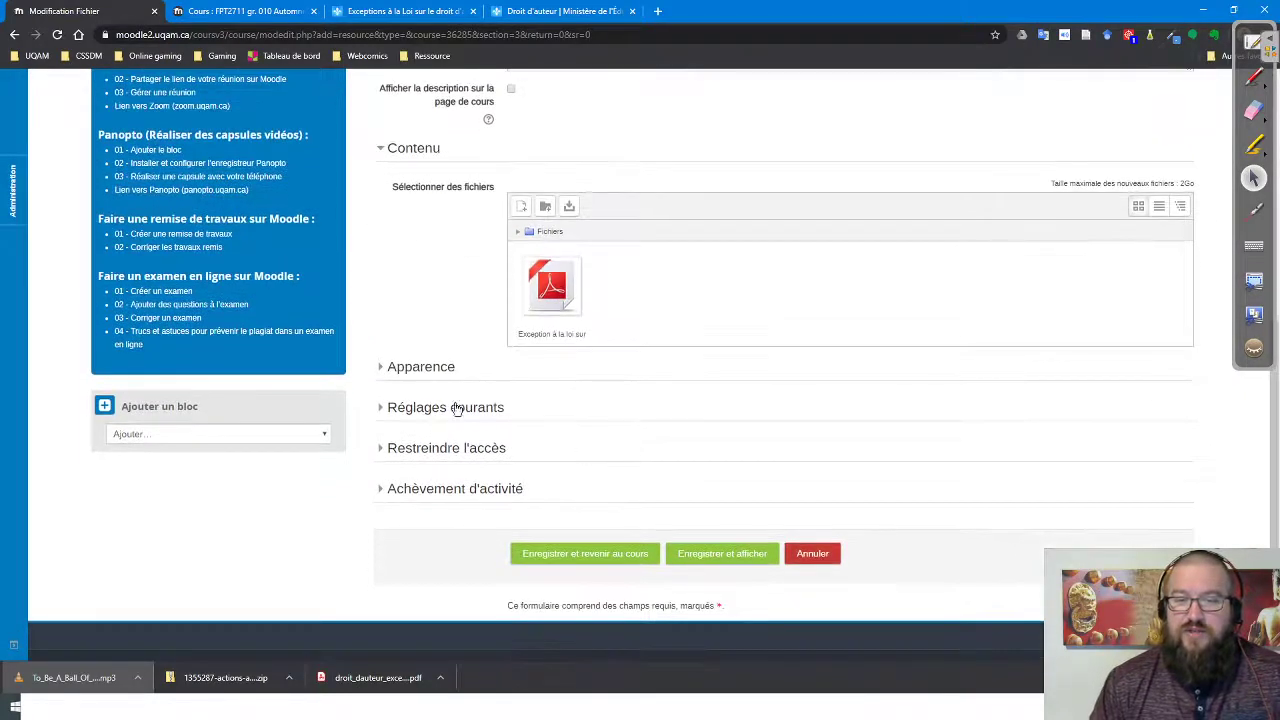
{"action": "left_click", "coordinate": [421, 367]}
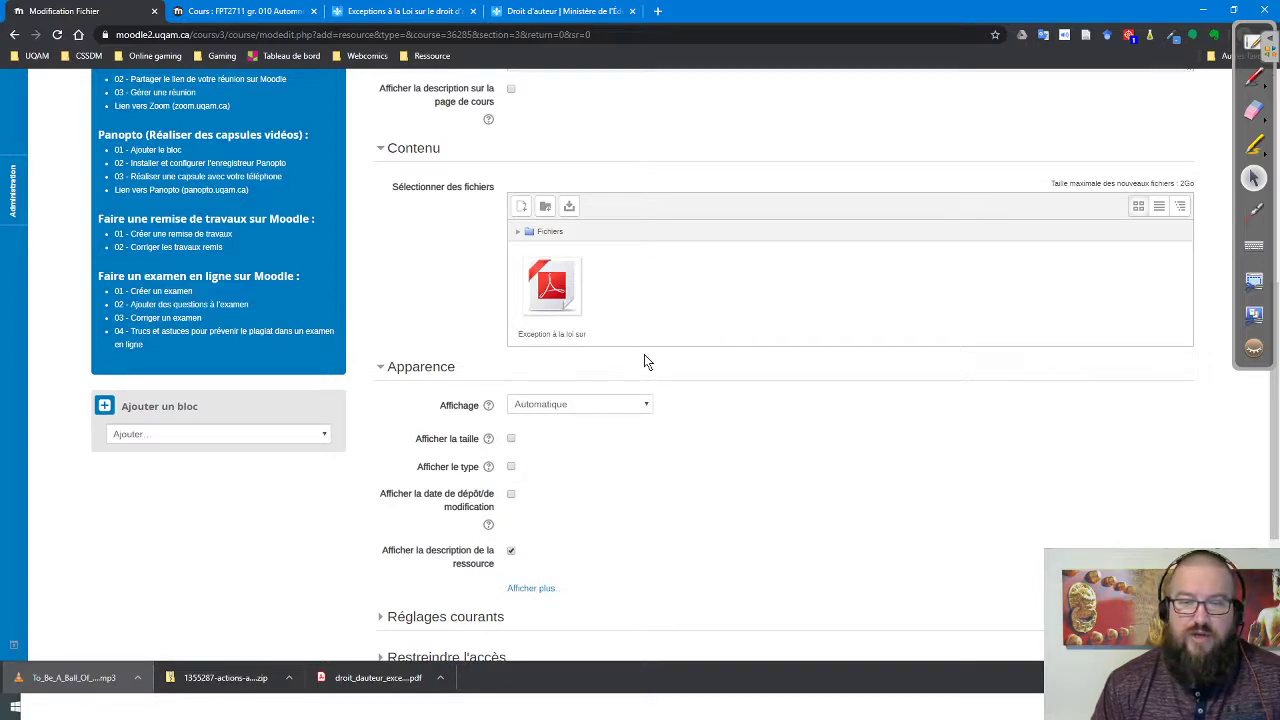
{"action": "left_click", "coordinate": [590, 406]}
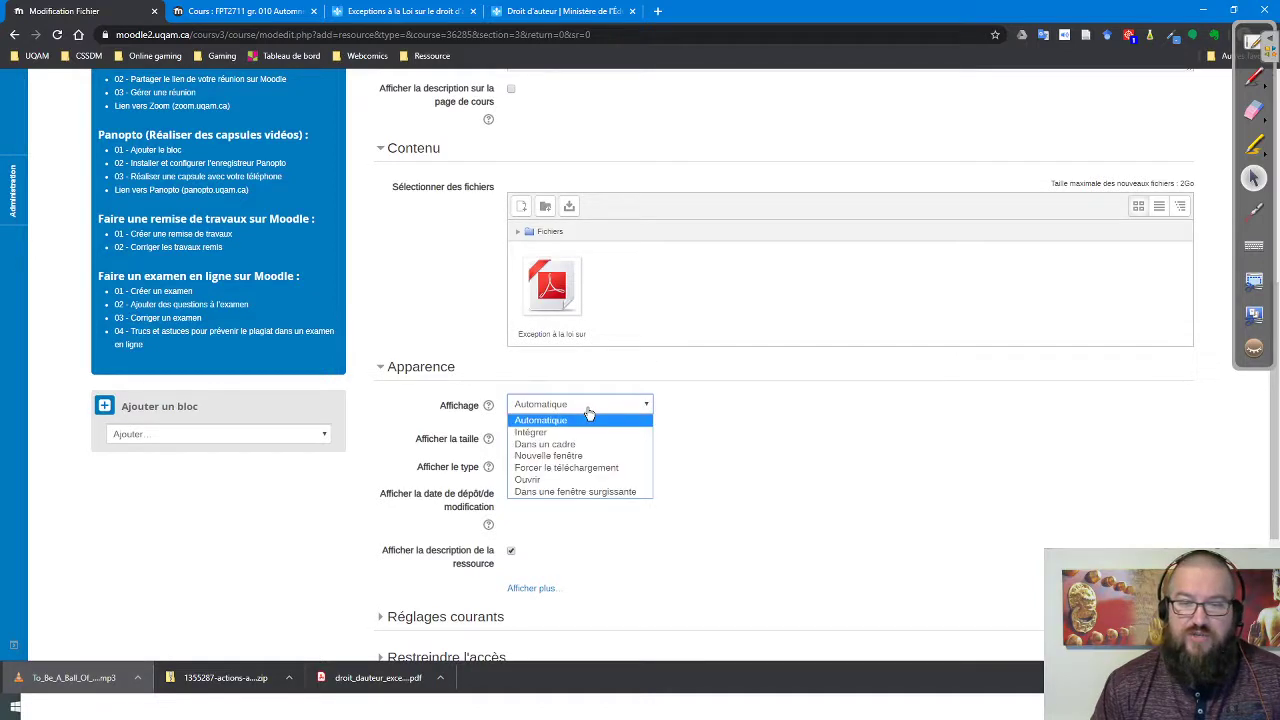
{"action": "left_click", "coordinate": [590, 458]}
Try setting the reading resource's completion tracking to "Ne pas afficher l'état d'achèvement"
{"action": "scroll", "coordinate": [737, 466], "scroll_direction": "down", "scroll_amount": 3}
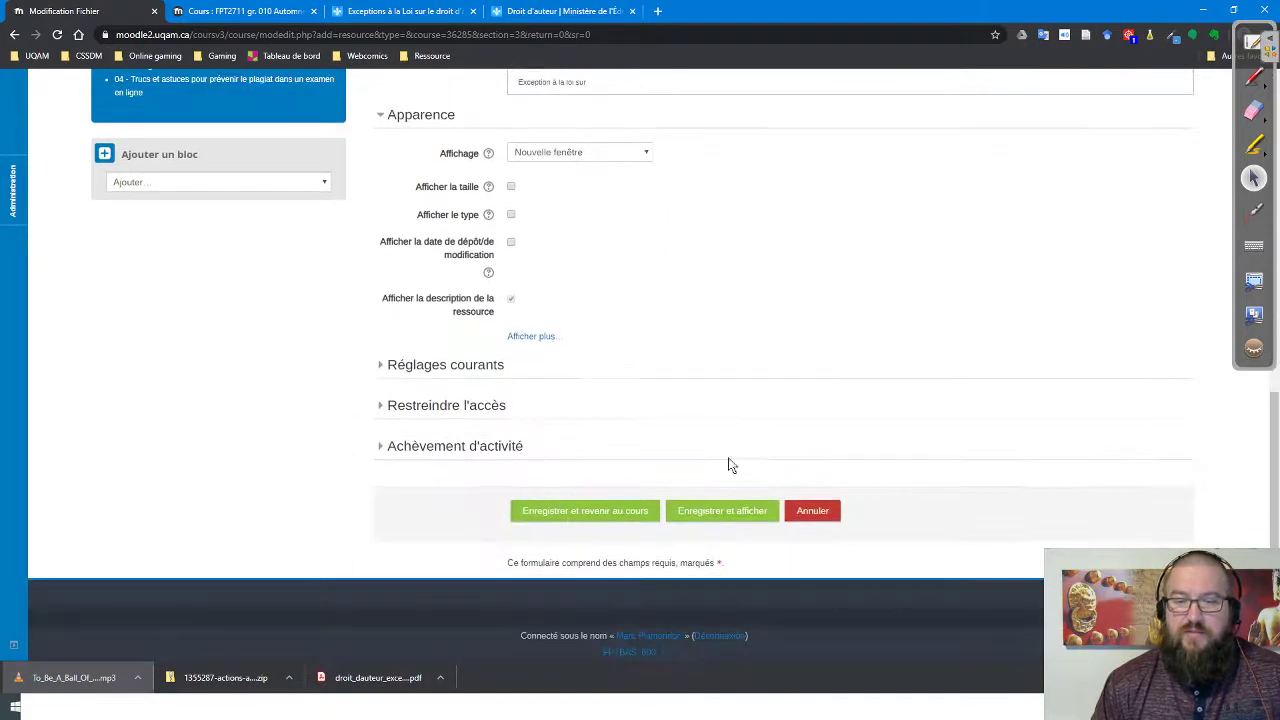
{"action": "left_click", "coordinate": [500, 448]}
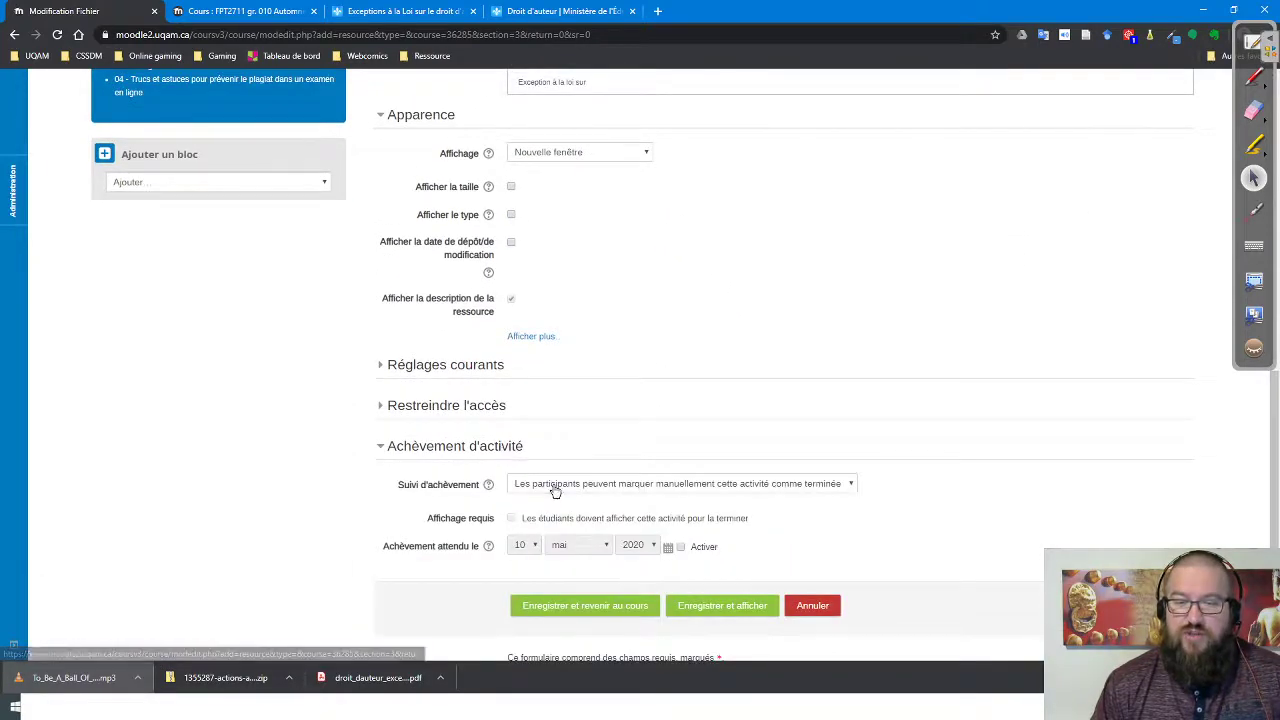
{"action": "left_click", "coordinate": [555, 489]}
{"action": "left_click", "coordinate": [551, 500]}
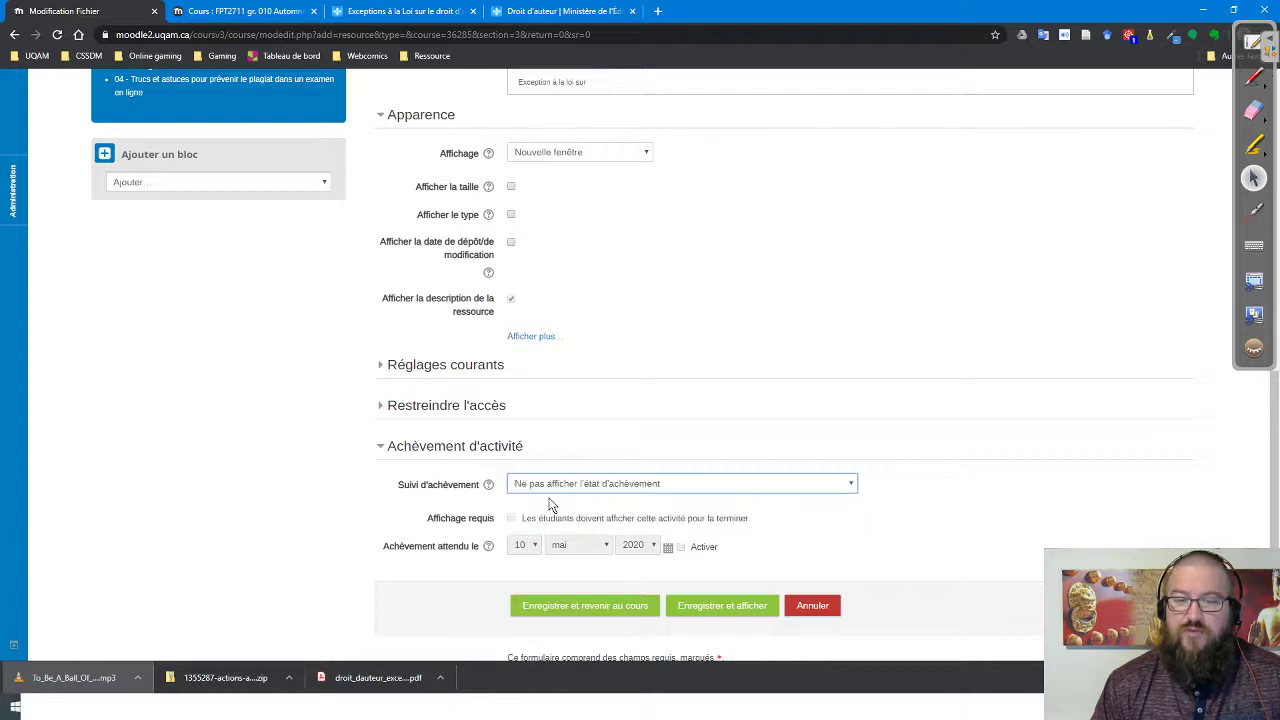
Set completion tracking to "Les participants peuvent marquer manuellement cette activité comme terminée", and save the resource, returning to the course
{"action": "left_click", "coordinate": [556, 487]}
{"action": "left_click", "coordinate": [558, 508]}
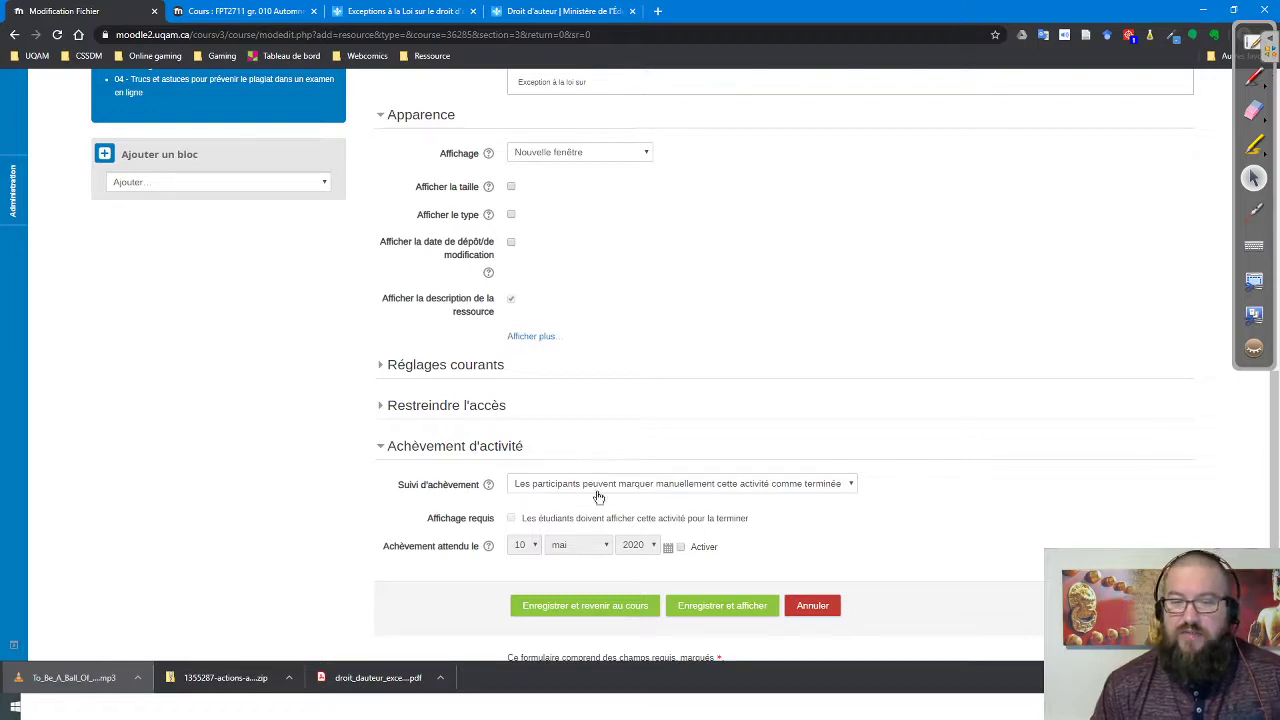
{"action": "left_click", "coordinate": [563, 490]}
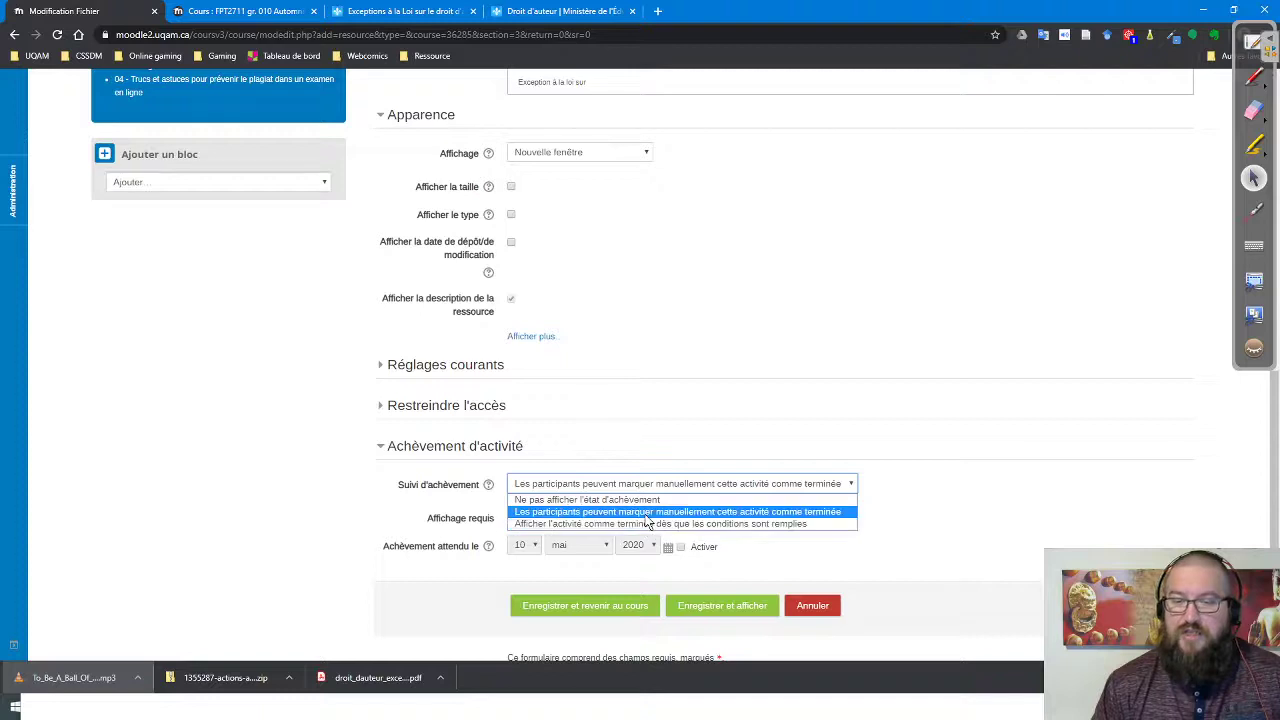
{"action": "left_click", "coordinate": [615, 511]}
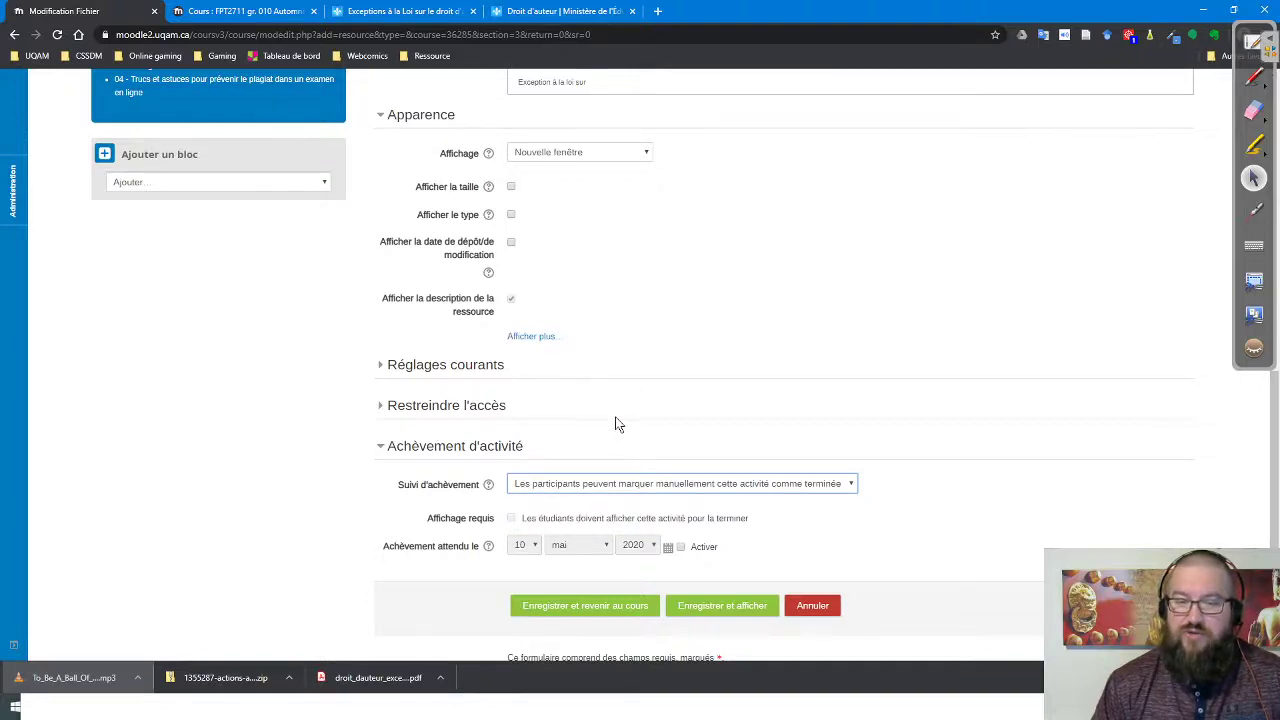
{"action": "left_click", "coordinate": [582, 605]}
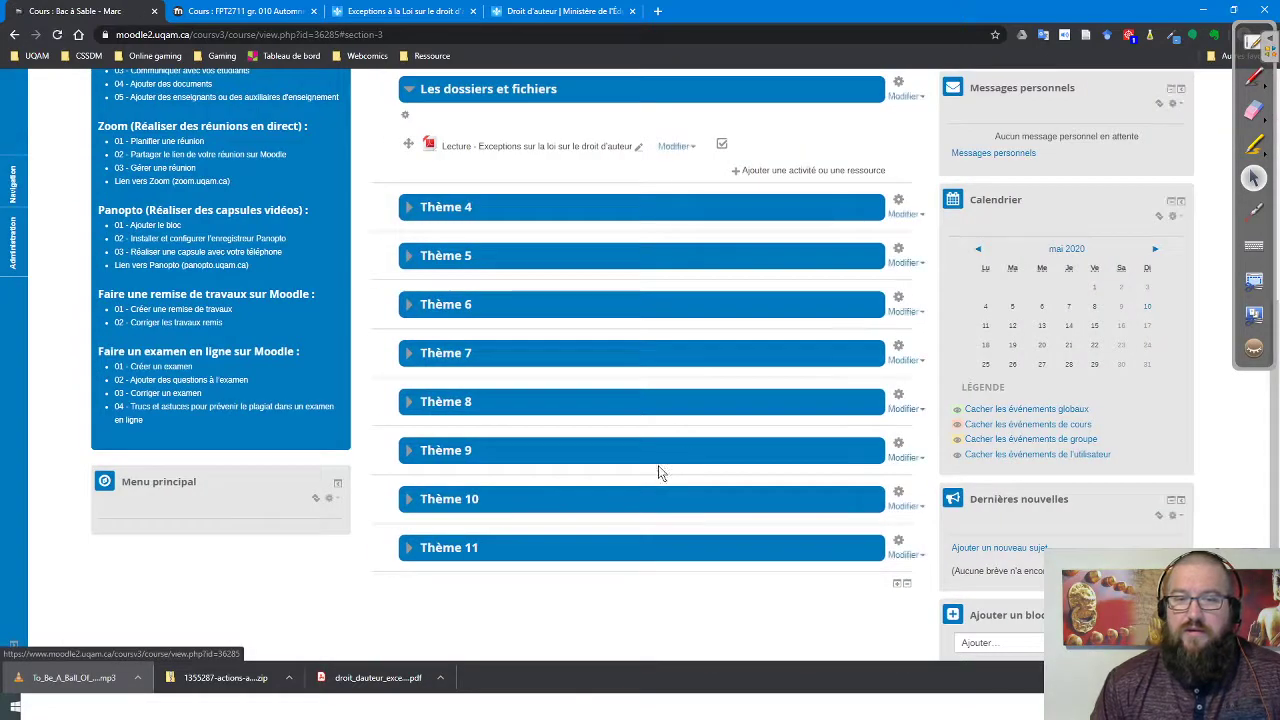
Add a second Fichier resource to the "Les dossiers et fichiers" section and name it "Gabarit de travail 1"
{"action": "scroll", "coordinate": [658, 472], "scroll_direction": "up", "scroll_amount": 2}
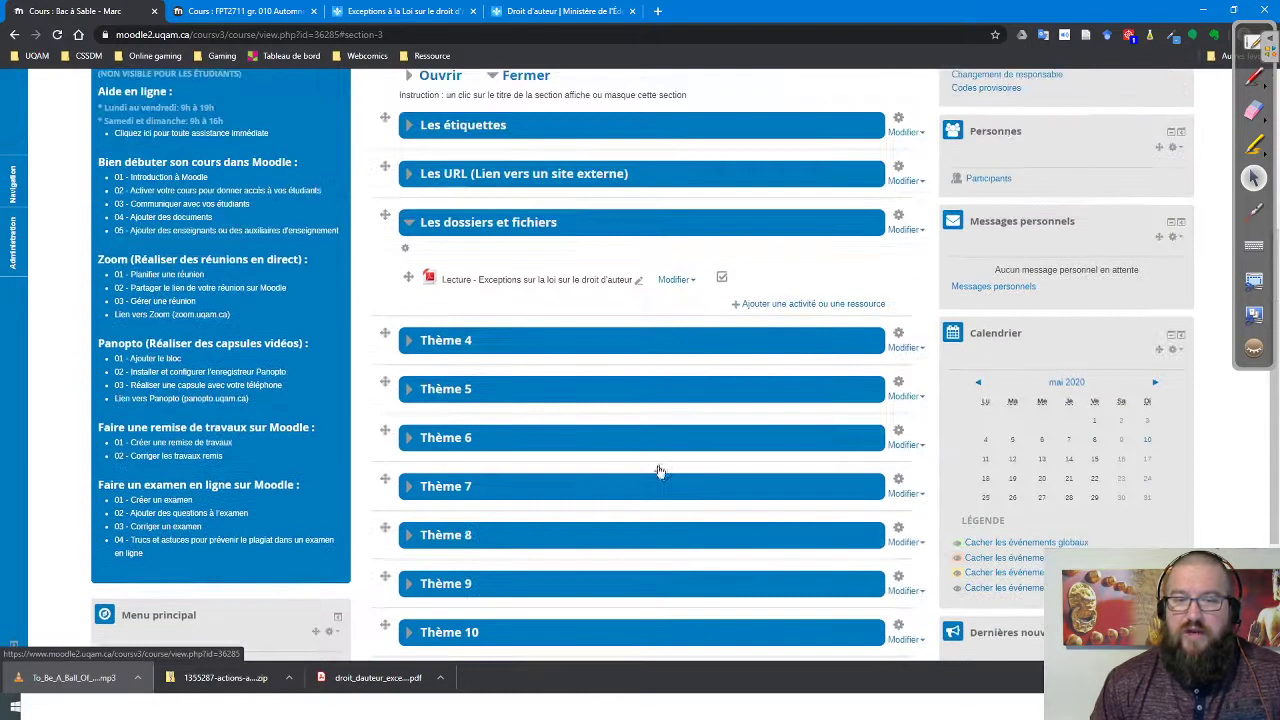
{"action": "left_click", "coordinate": [772, 305]}
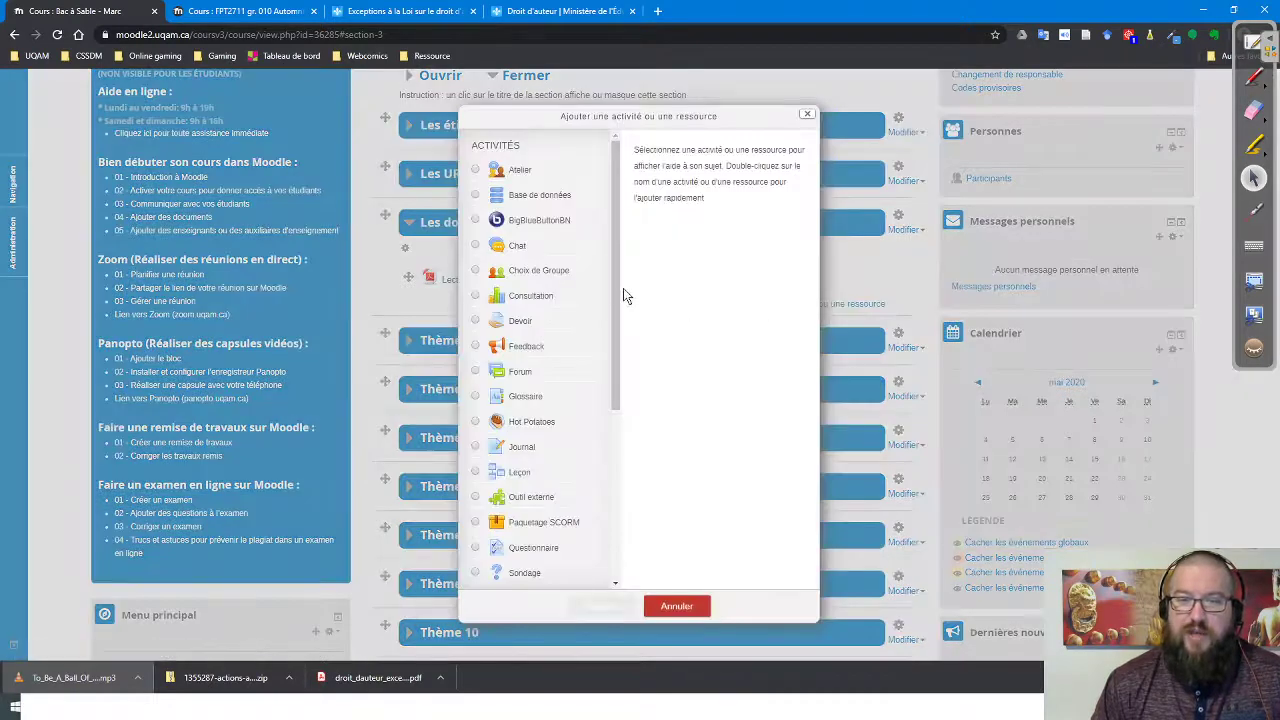
{"action": "left_click_drag", "start_coordinate": [618, 290], "coordinate": [629, 466]}
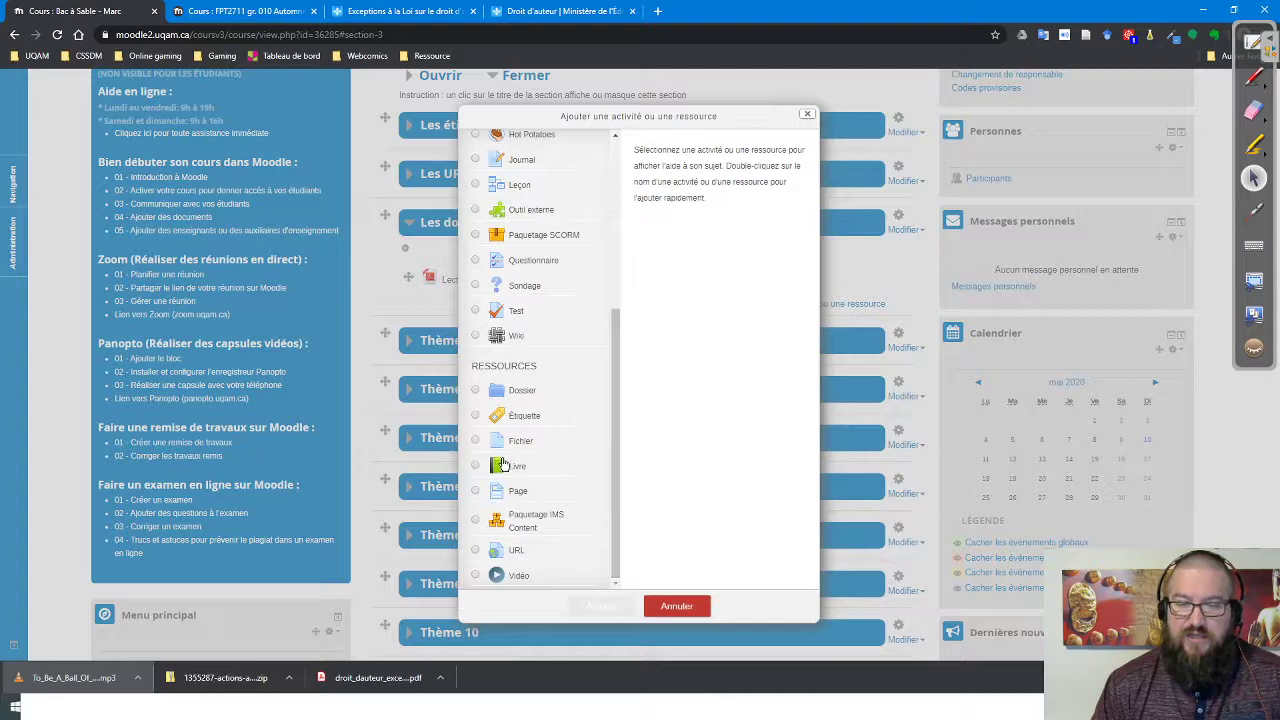
{"action": "left_click", "coordinate": [476, 443]}
{"action": "left_click", "coordinate": [596, 606]}
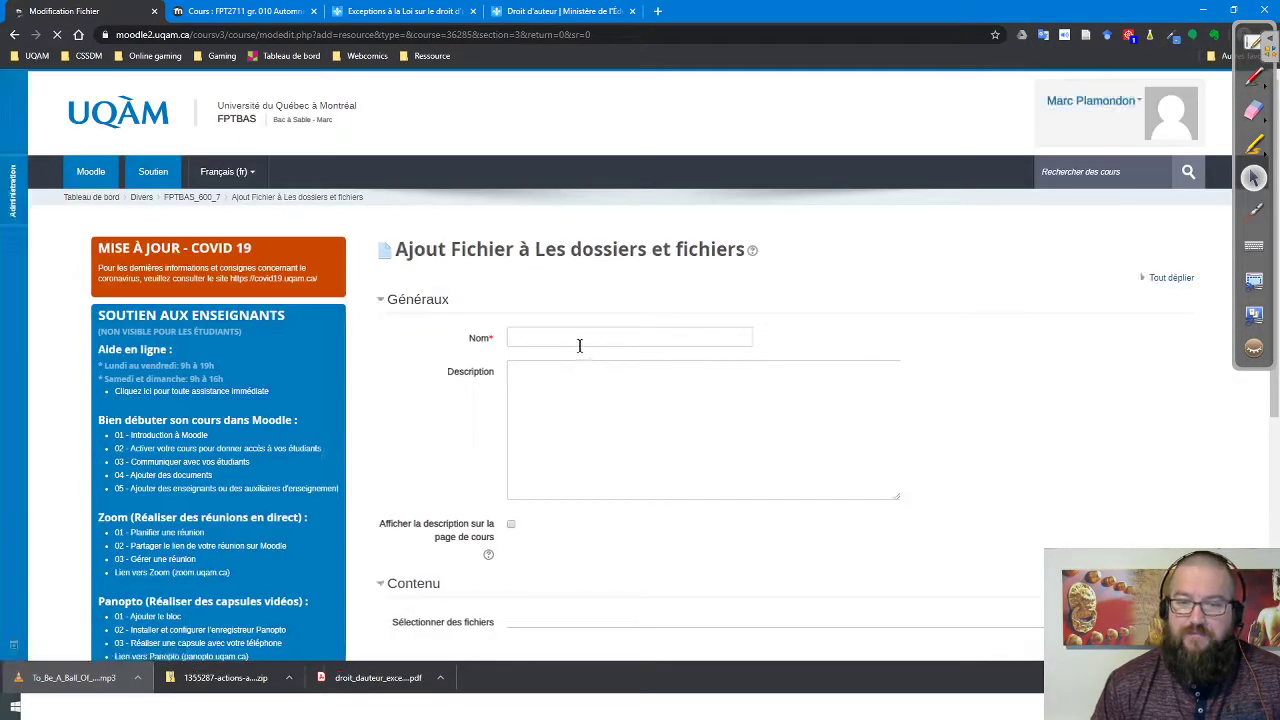
{"action": "left_click", "coordinate": [568, 338]}
{"action": "type", "text": "Gabarit de travail 1"}
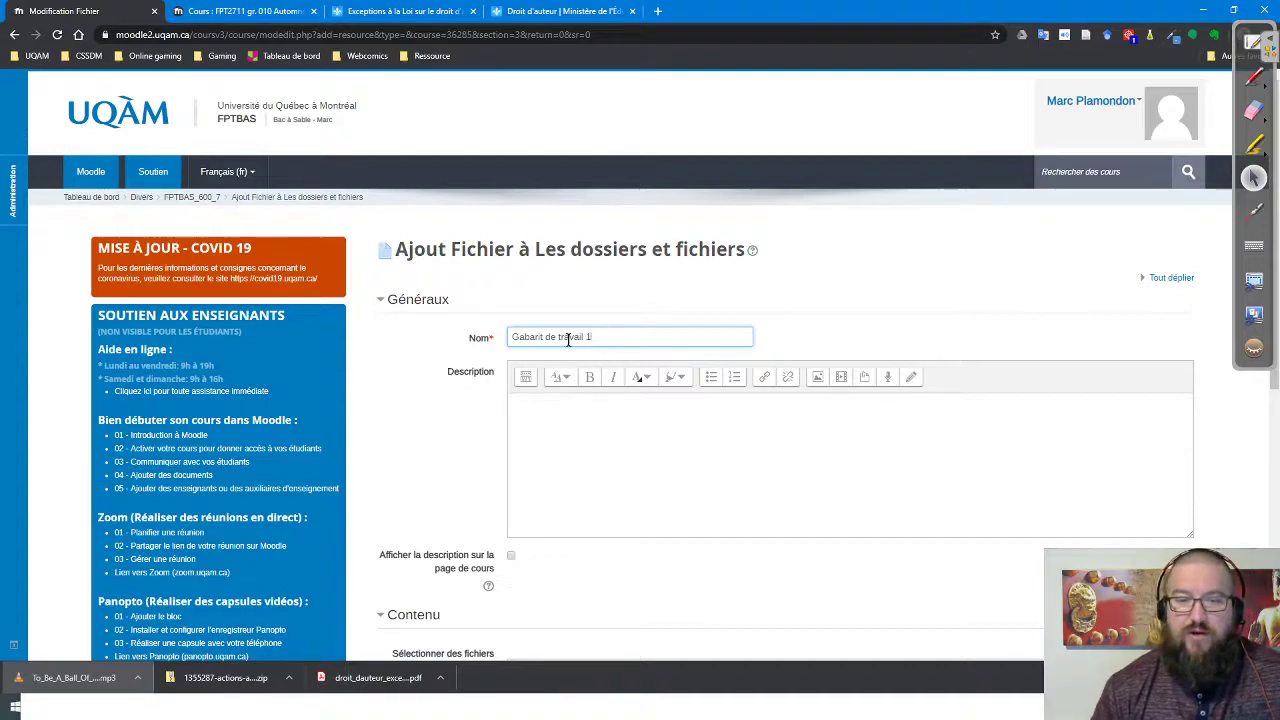
{"action": "left_click", "coordinate": [586, 410]}
Start adding a file to the new resource's content and open the computer's file chooser for the upload
{"action": "scroll", "coordinate": [590, 415], "scroll_direction": "down", "scroll_amount": 3}
{"action": "scroll", "coordinate": [595, 418], "scroll_direction": "down", "scroll_amount": 3}
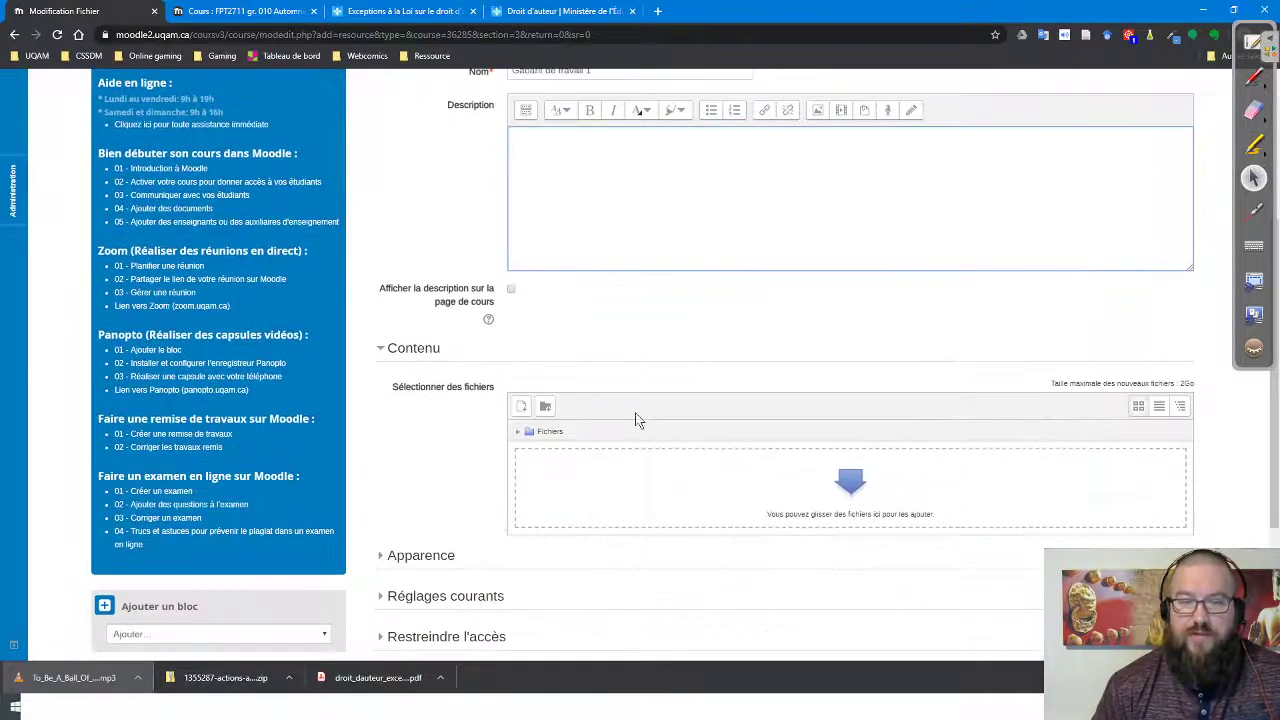
{"action": "scroll", "coordinate": [632, 418], "scroll_direction": "down", "scroll_amount": 3}
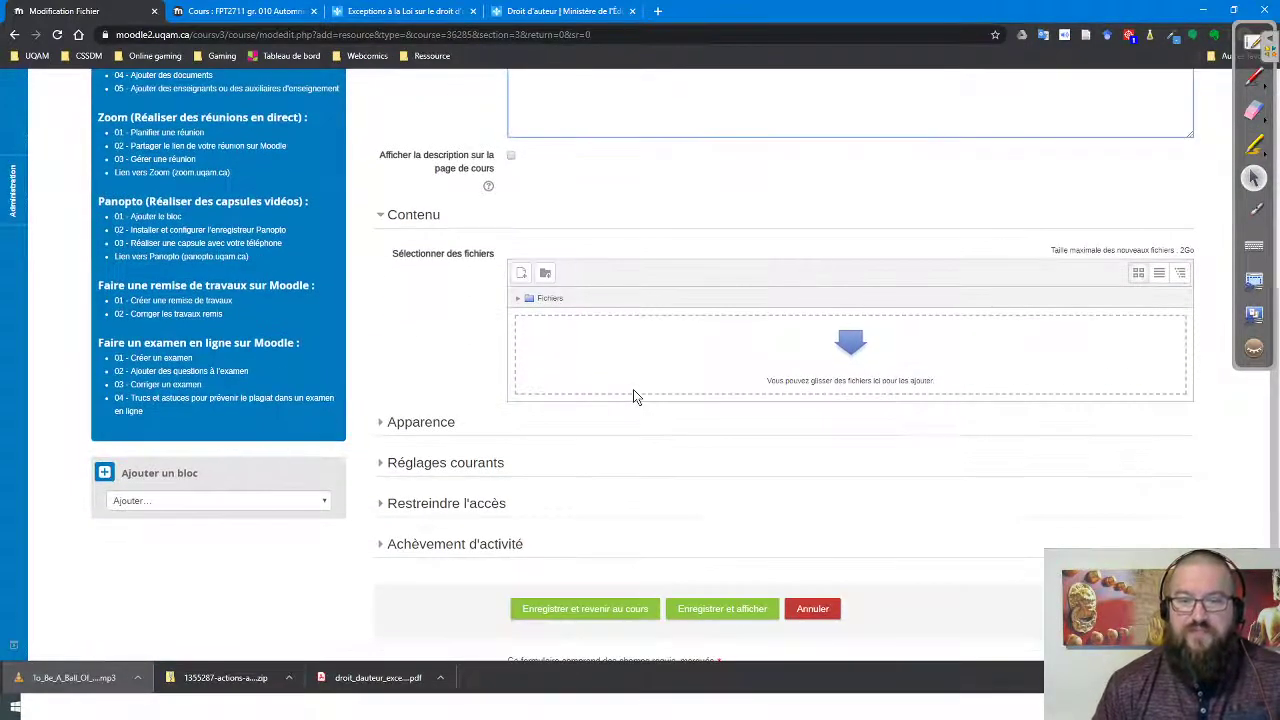
{"action": "left_click", "coordinate": [521, 273]}
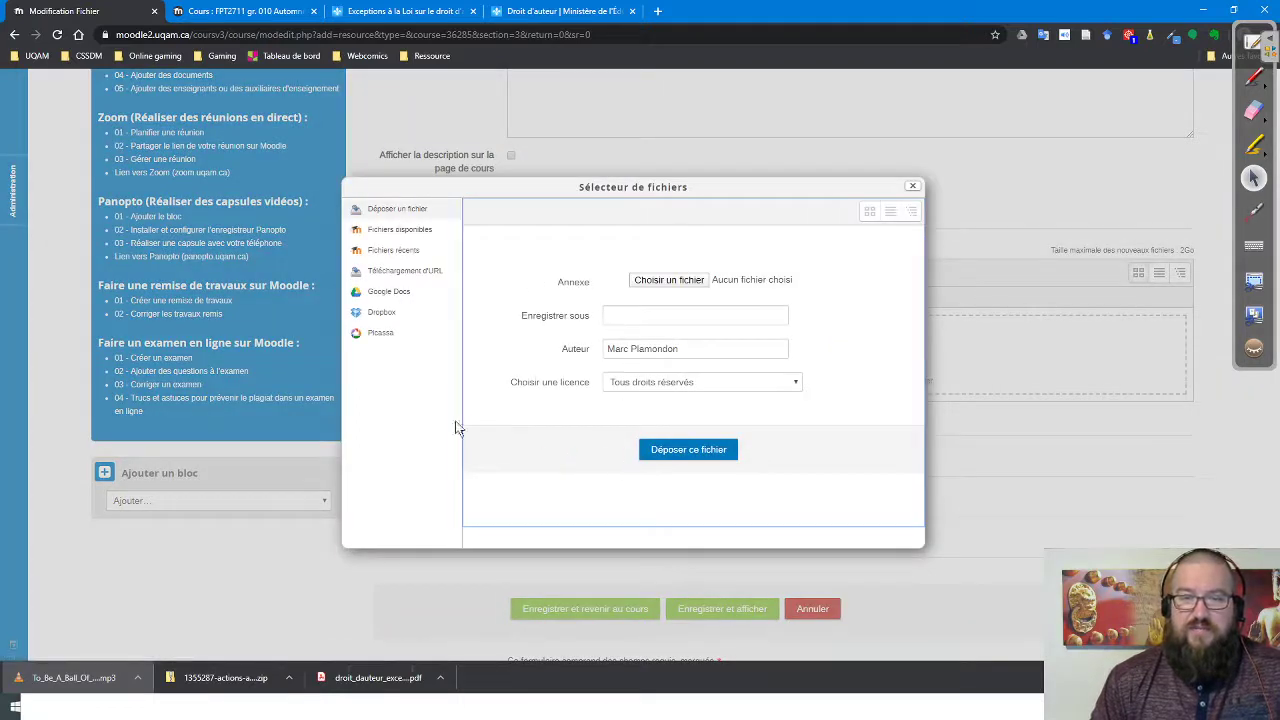
{"action": "left_click", "coordinate": [448, 217]}
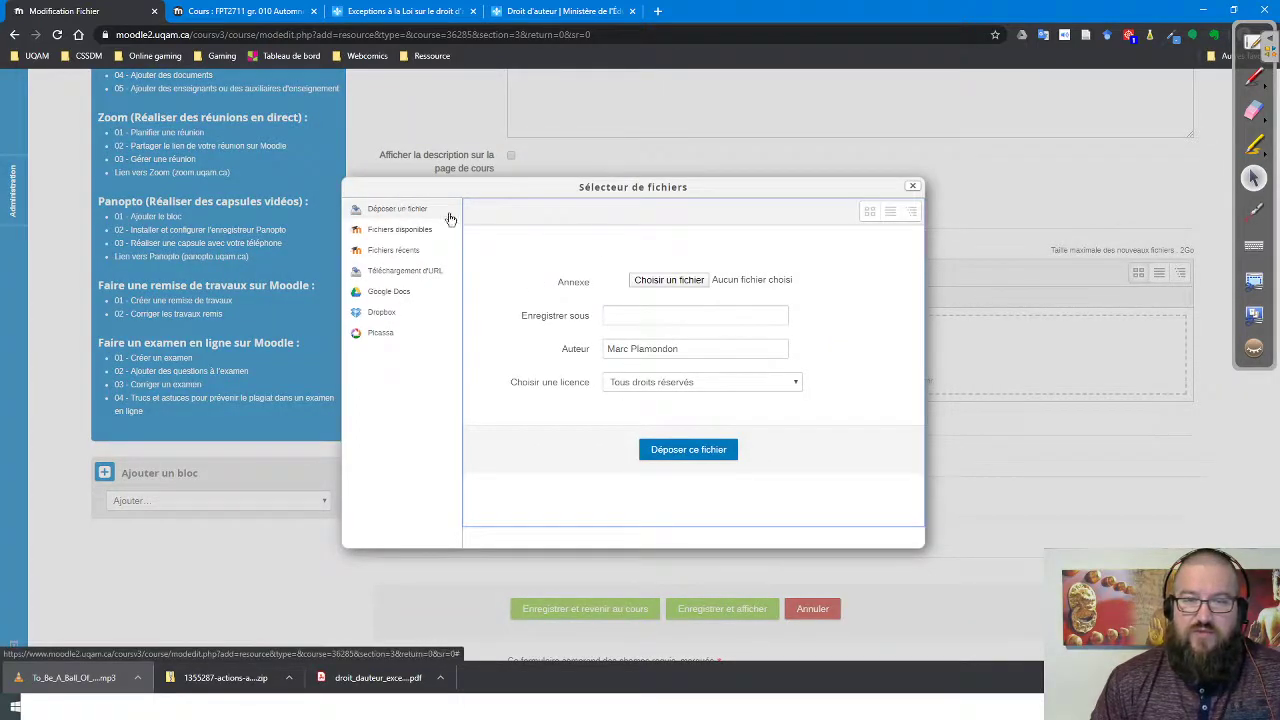
{"action": "left_click", "coordinate": [684, 280]}
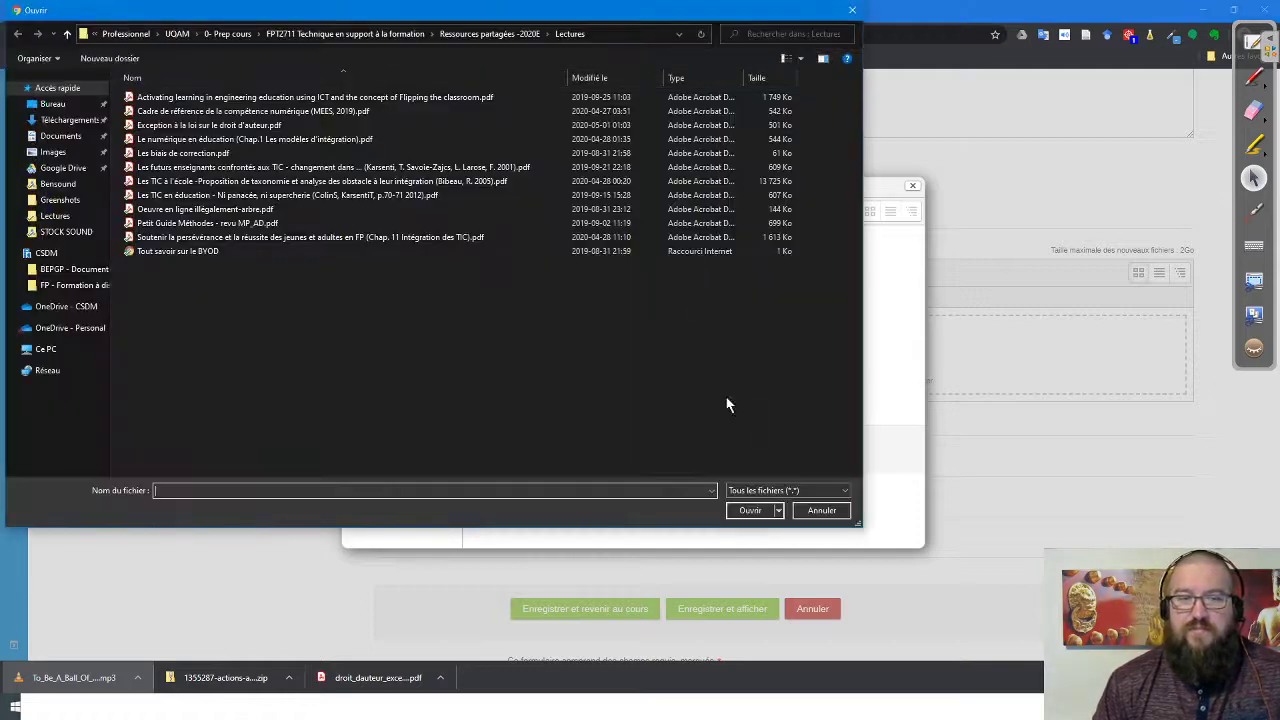
Browse to the "7414- Baccalaureat en Enseignement" folder under Google Drive > Personnel > Scolarité
{"action": "left_click", "coordinate": [377, 36]}
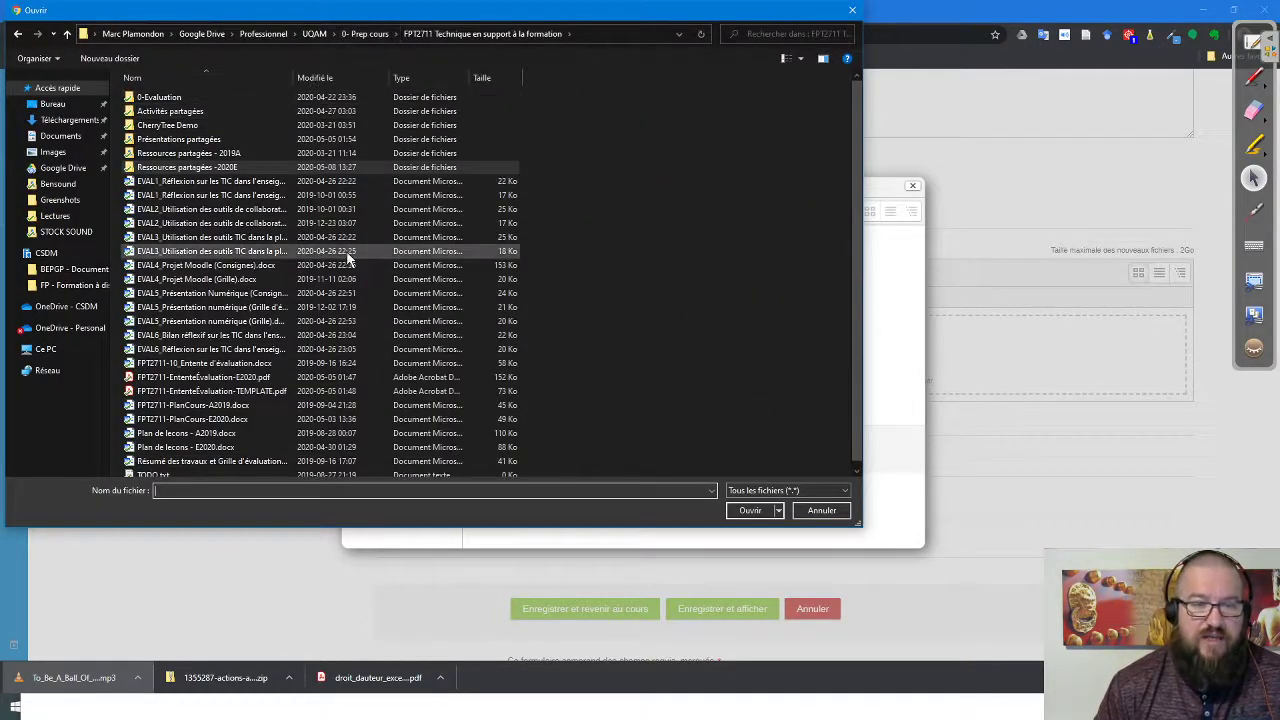
{"action": "scroll", "coordinate": [346, 257], "scroll_direction": "down", "scroll_amount": 1}
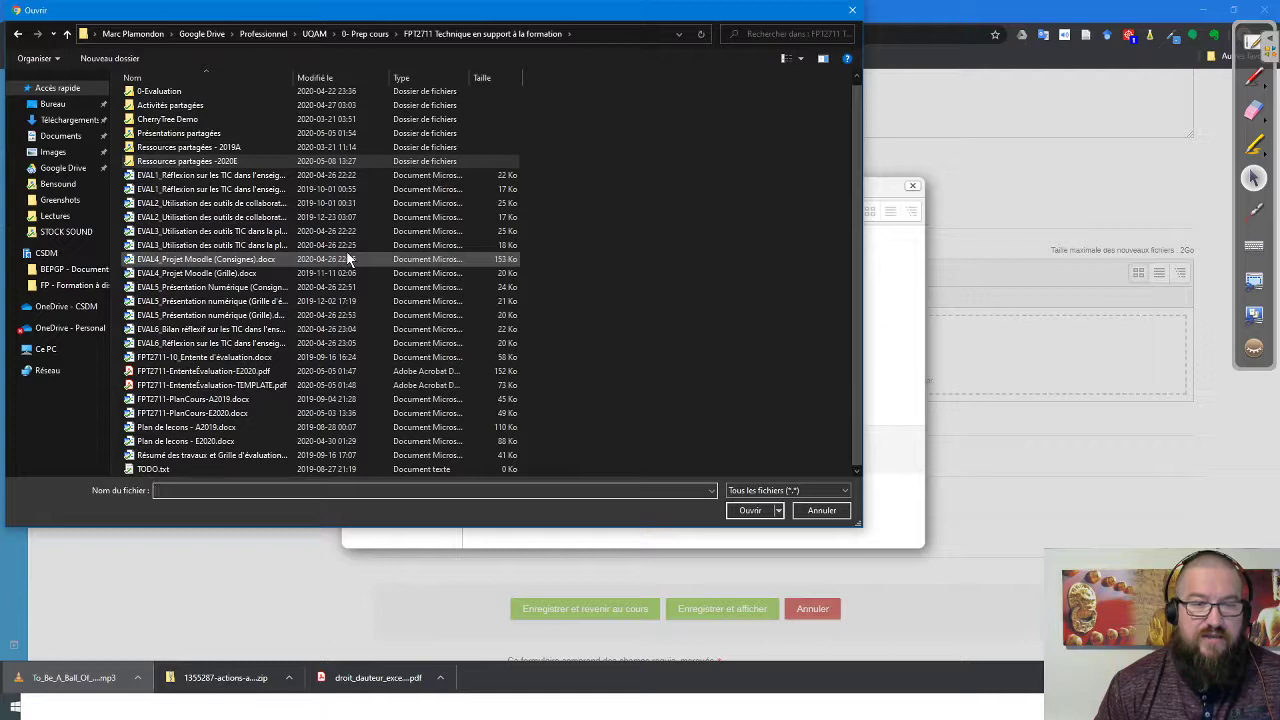
{"action": "left_click", "coordinate": [378, 34]}
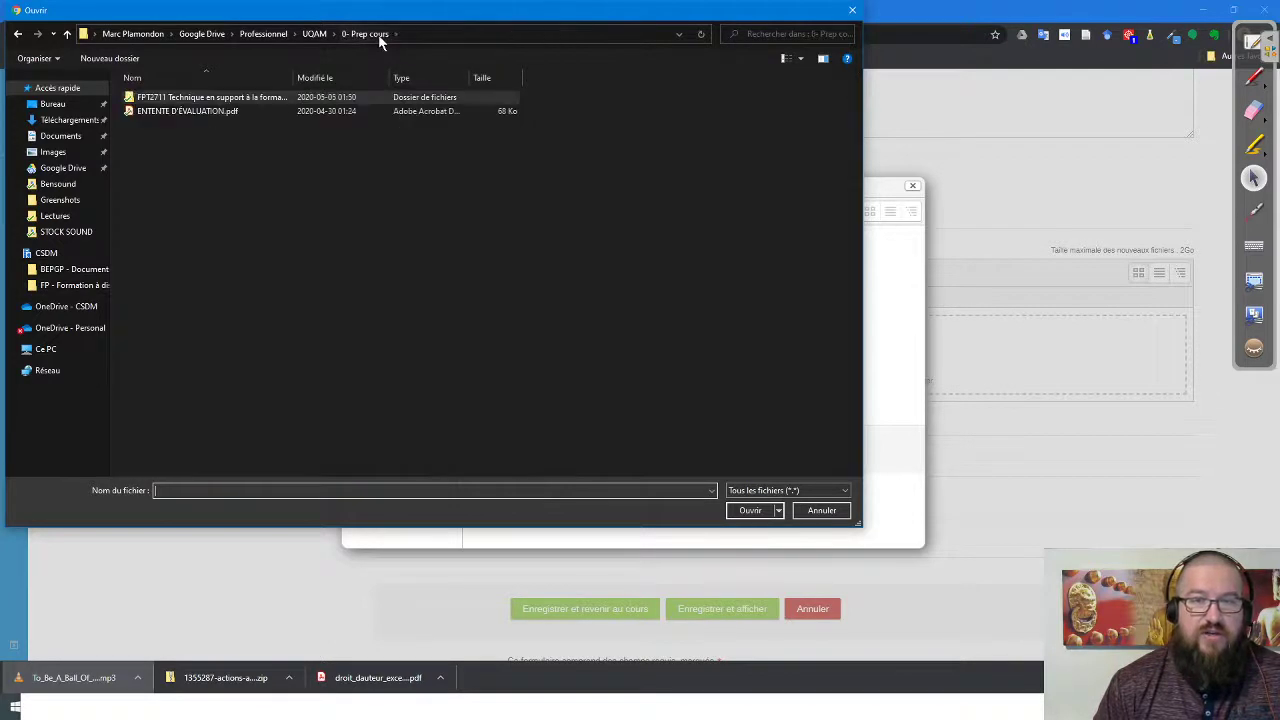
{"action": "left_click", "coordinate": [314, 34]}
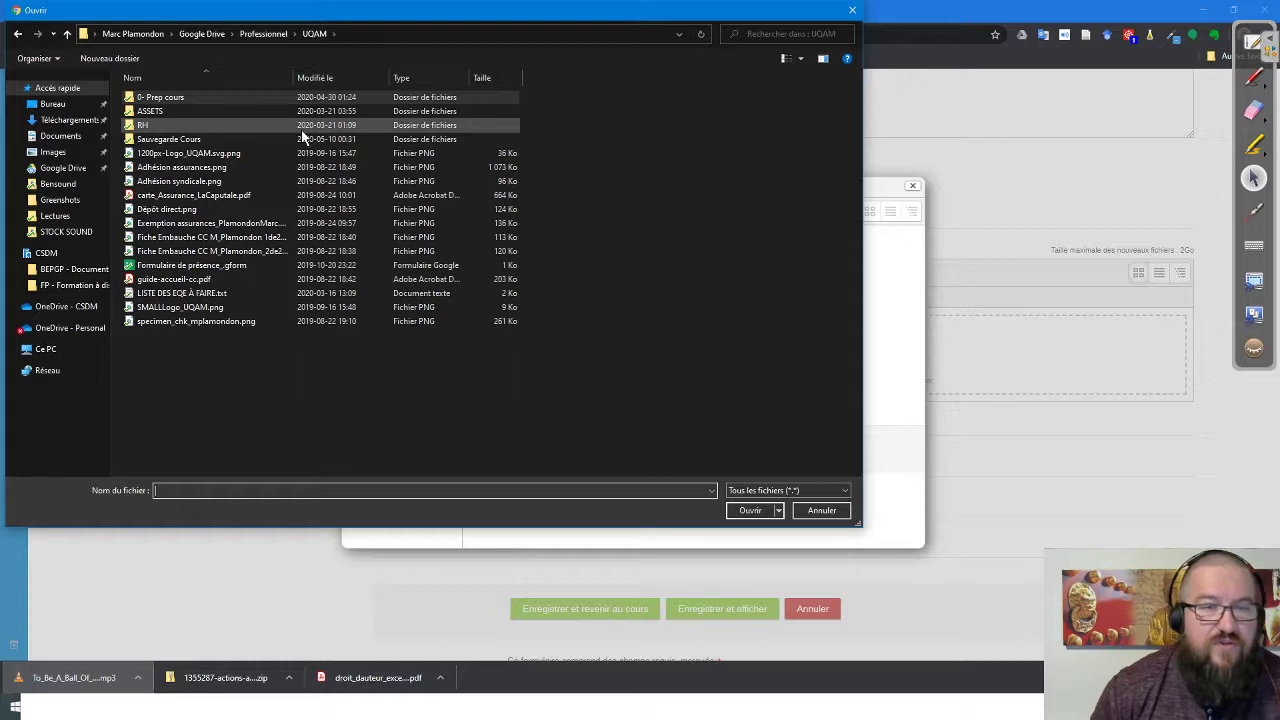
{"action": "left_click", "coordinate": [204, 34]}
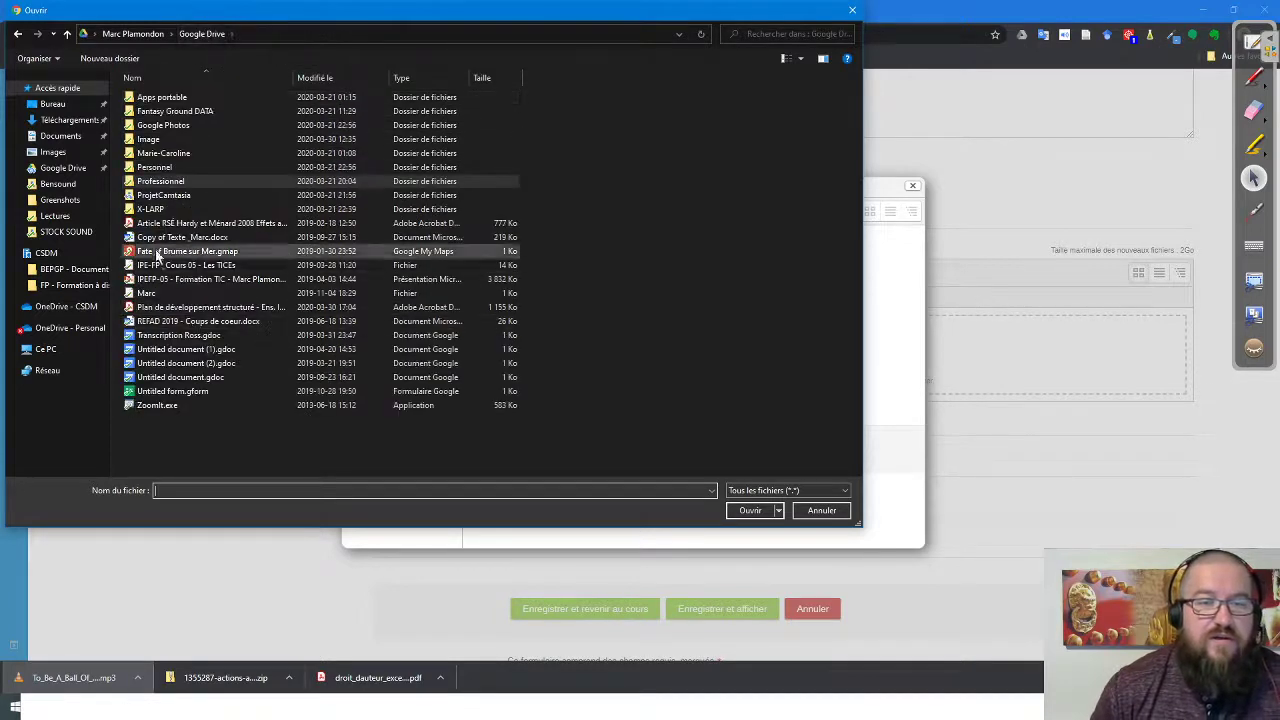
{"action": "double_click", "coordinate": [155, 167]}
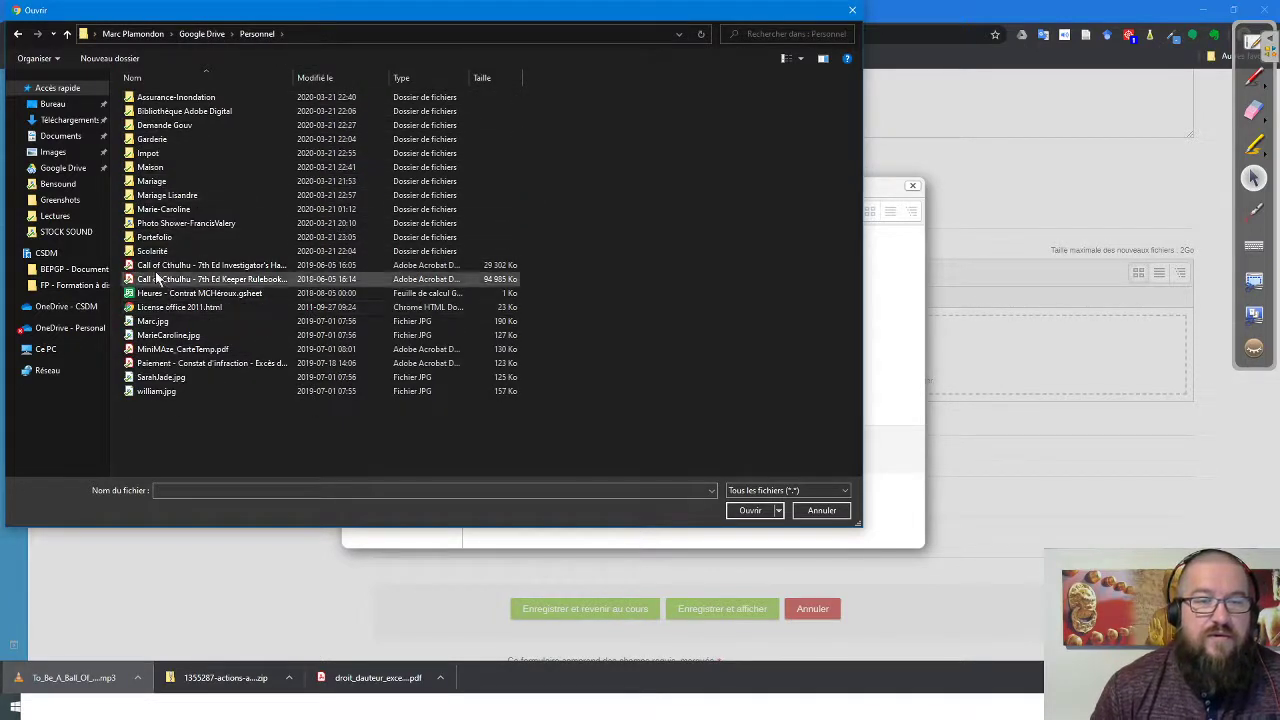
{"action": "double_click", "coordinate": [151, 251]}
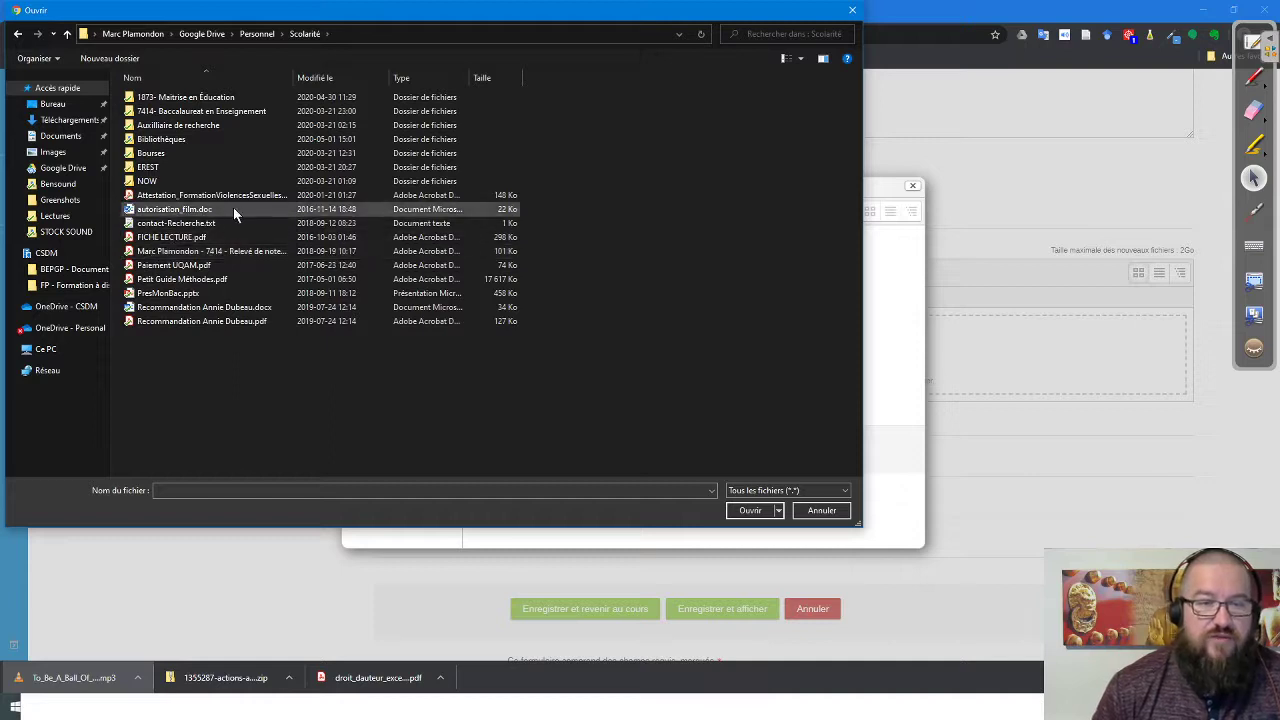
{"action": "double_click", "coordinate": [165, 111]}
{"action": "scroll", "coordinate": [222, 205], "scroll_direction": "down", "scroll_amount": 1}
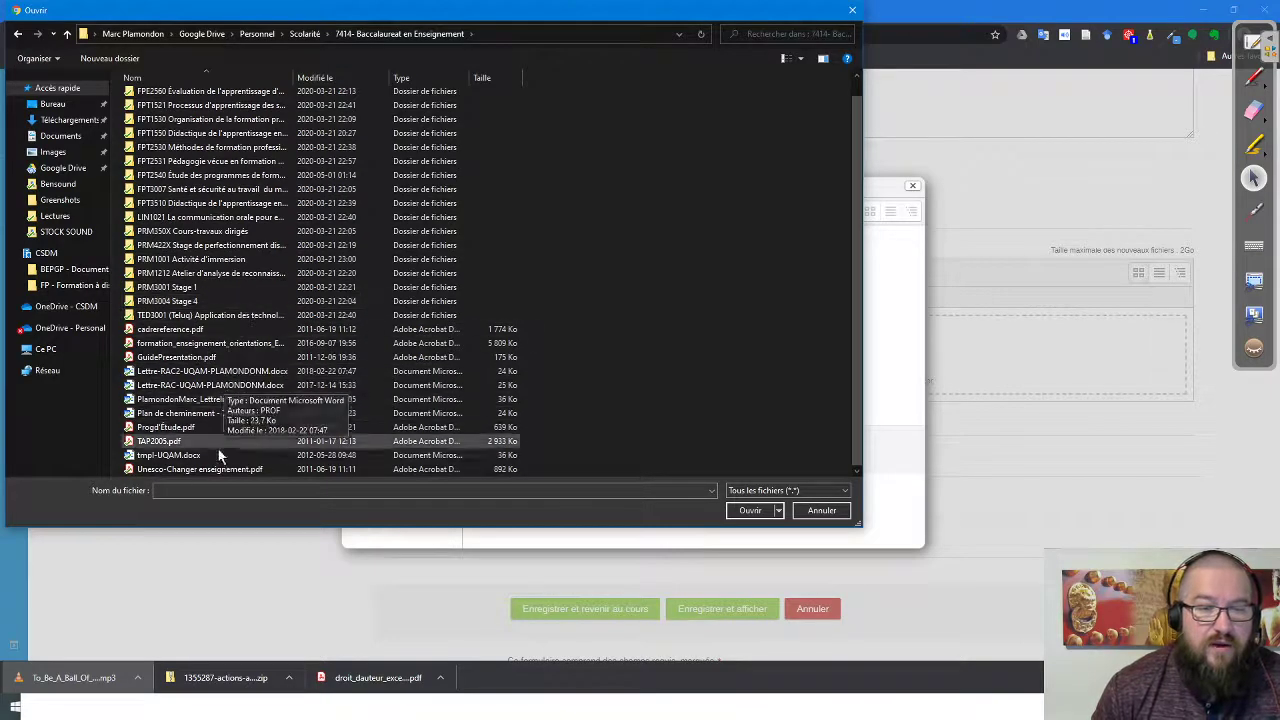
Choose "tmpl-UQAM.docx" and upload it to the "Gabarit de travail 1" resource
{"action": "left_click", "coordinate": [181, 457]}
{"action": "left_click", "coordinate": [748, 510]}
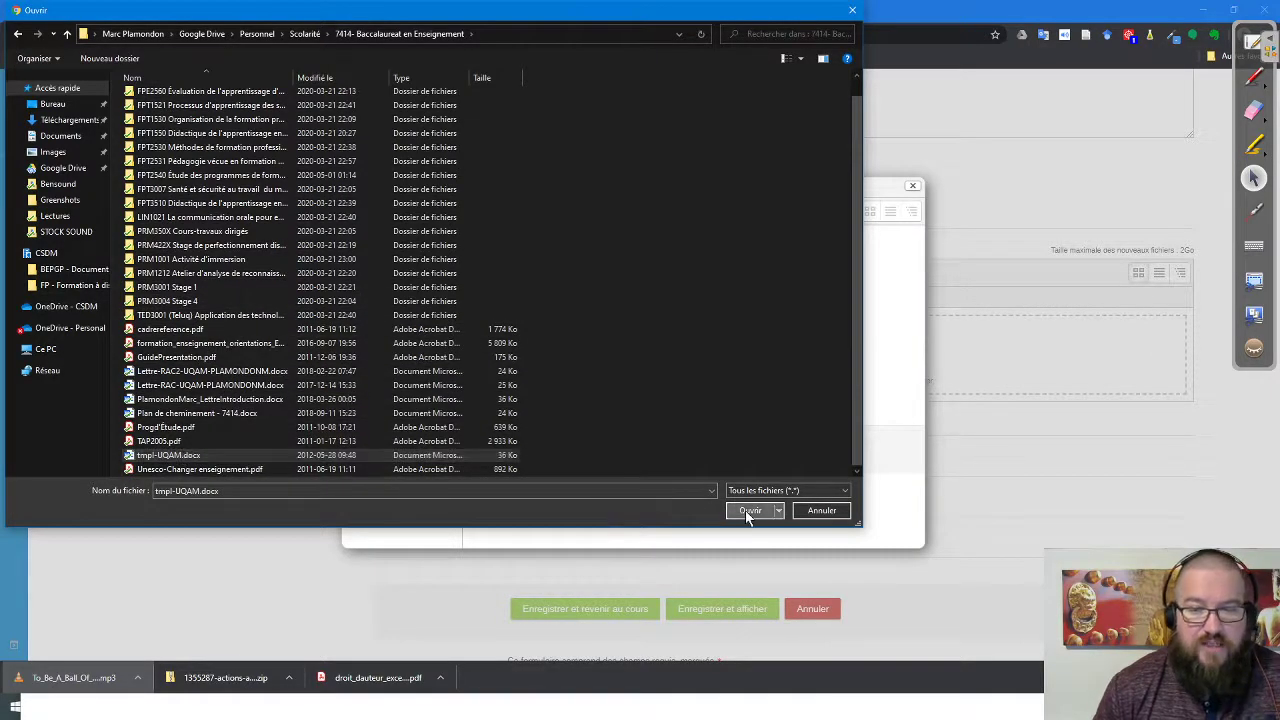
{"action": "left_click", "coordinate": [693, 452]}
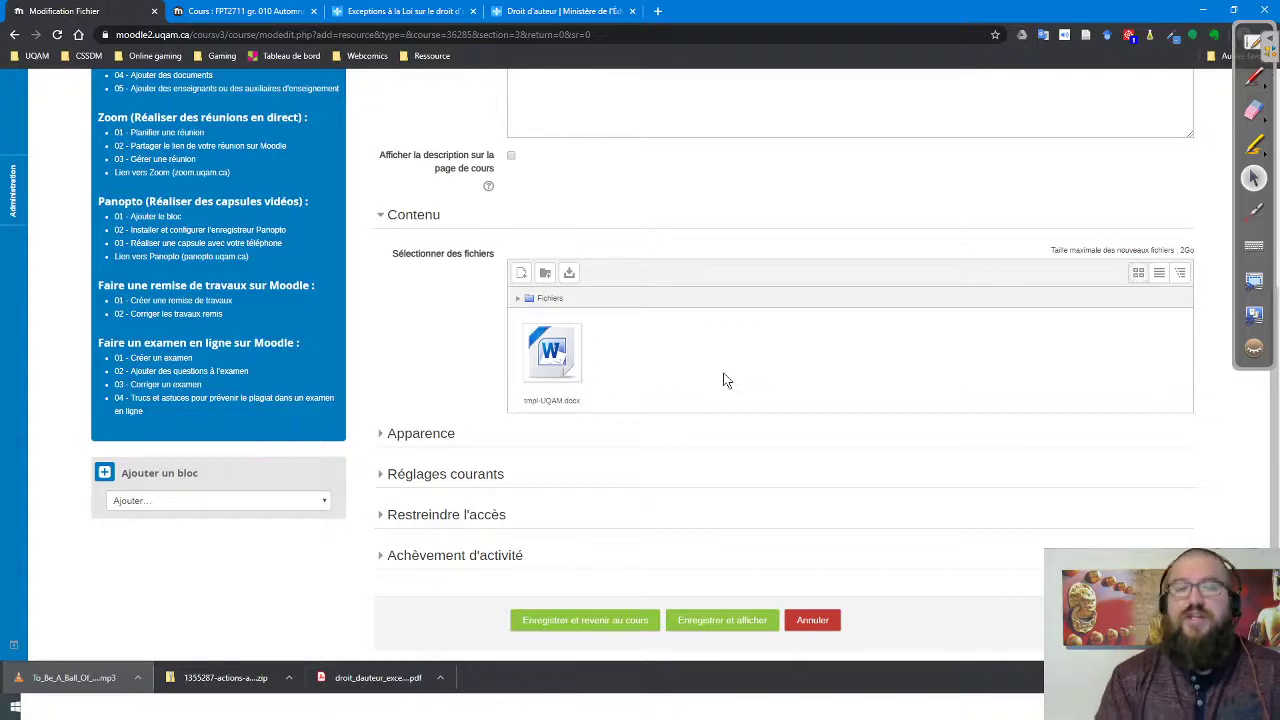
Set the display option (Affichage) of "Gabarit de travail 1" to "Forcer le téléchargement"
{"action": "left_click", "coordinate": [432, 437]}
{"action": "left_click", "coordinate": [631, 471]}
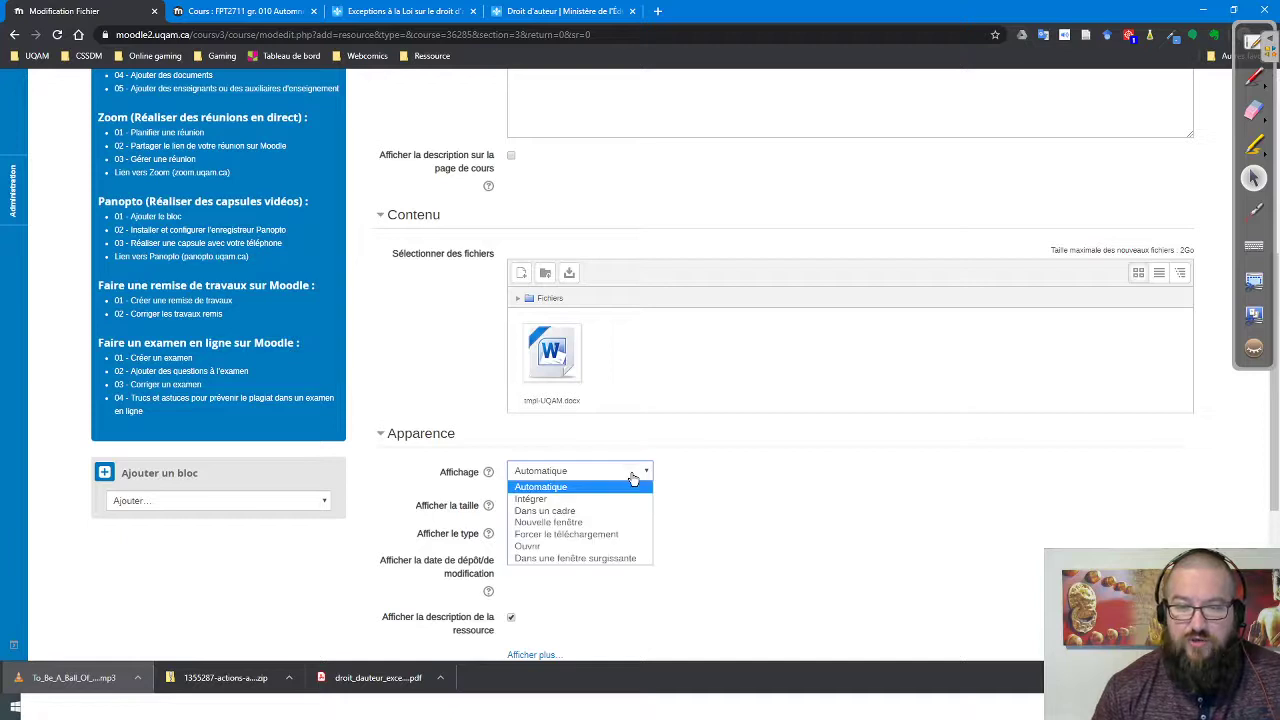
{"action": "left_click", "coordinate": [598, 535]}
Expand the "Restreindre l'accès" settings of the template resource and review the form's options
{"action": "scroll", "coordinate": [716, 540], "scroll_direction": "down", "scroll_amount": 3}
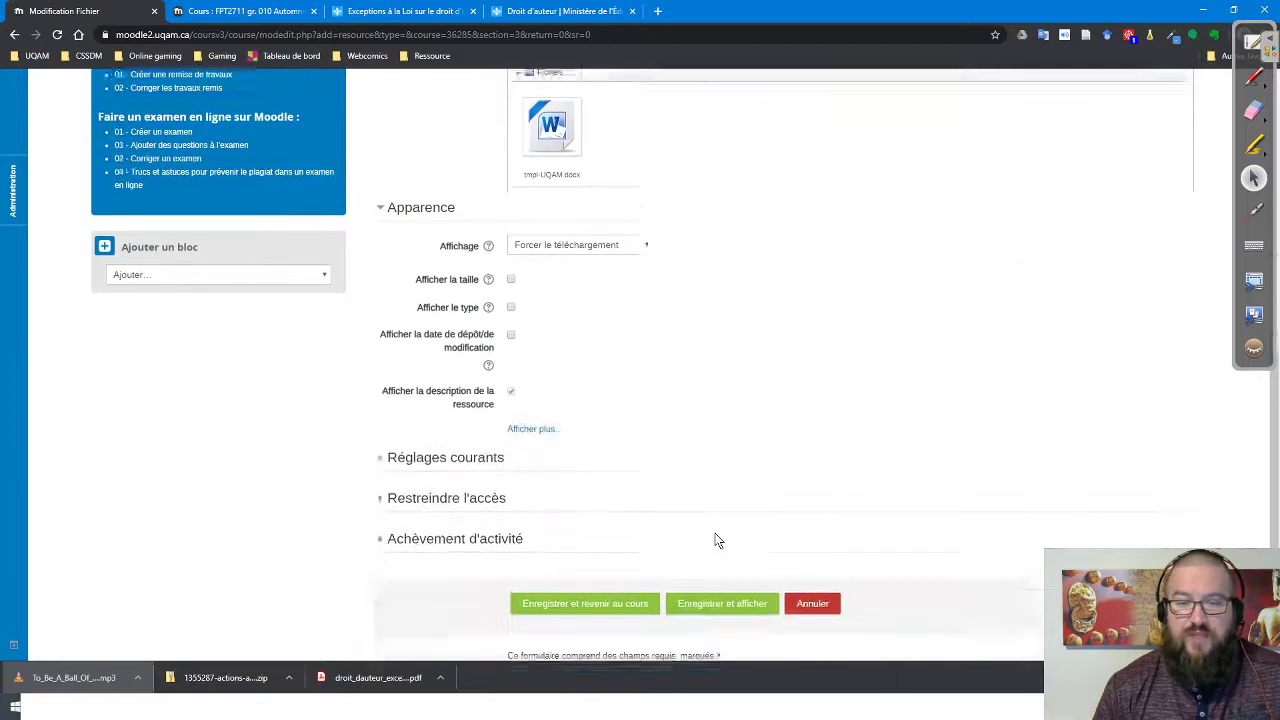
{"action": "scroll", "coordinate": [716, 540], "scroll_direction": "down", "scroll_amount": 1}
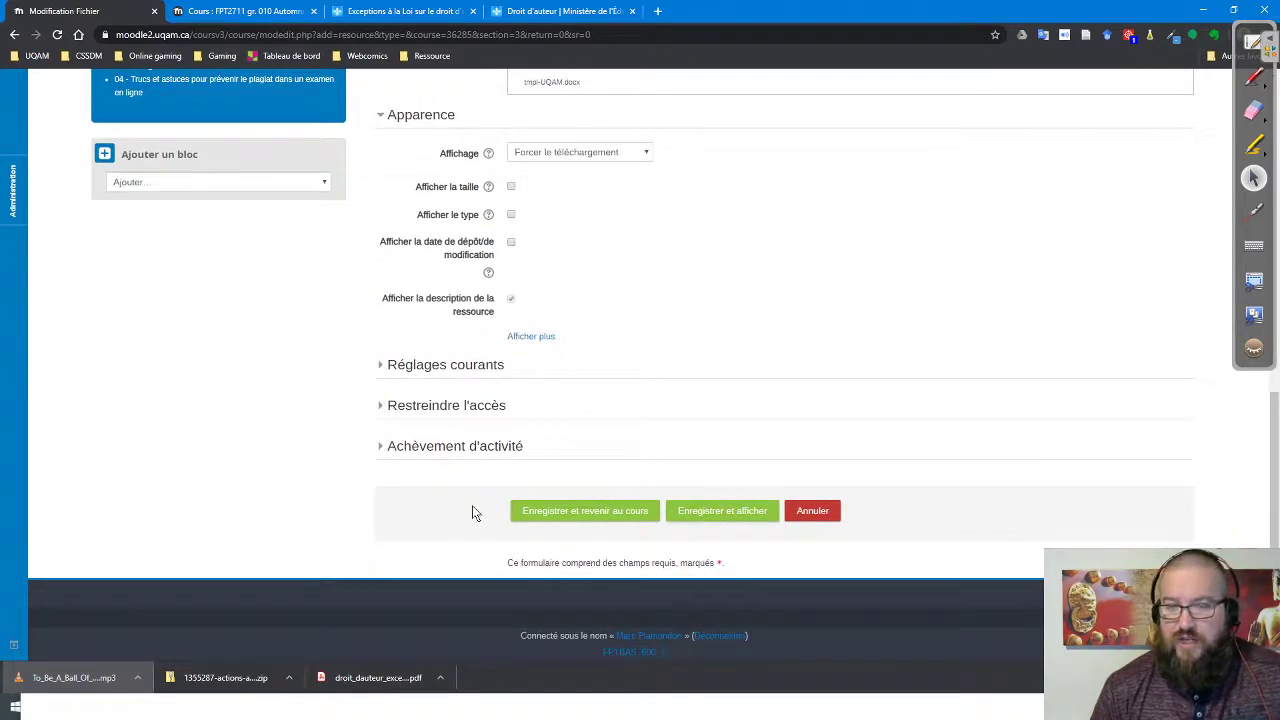
{"action": "left_click", "coordinate": [498, 406]}
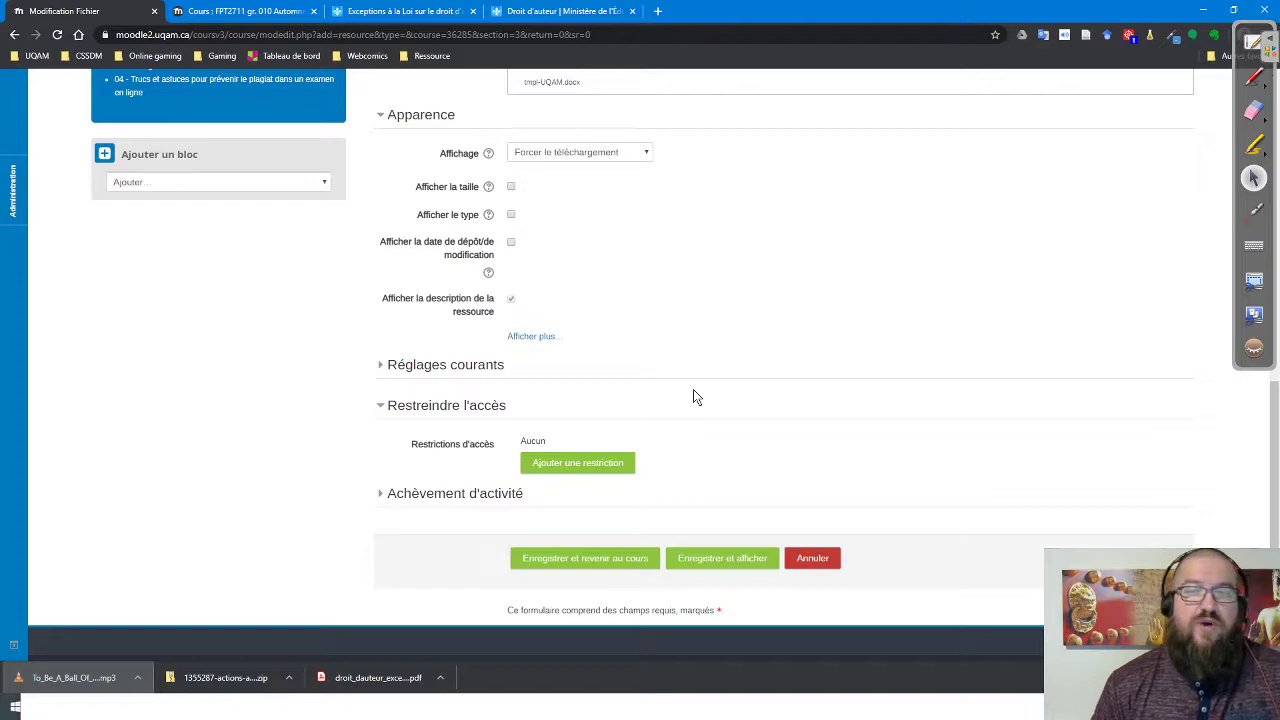
{"action": "scroll", "coordinate": [693, 397], "scroll_direction": "up", "scroll_amount": 3}
{"action": "scroll", "coordinate": [838, 543], "scroll_direction": "down", "scroll_amount": 2}
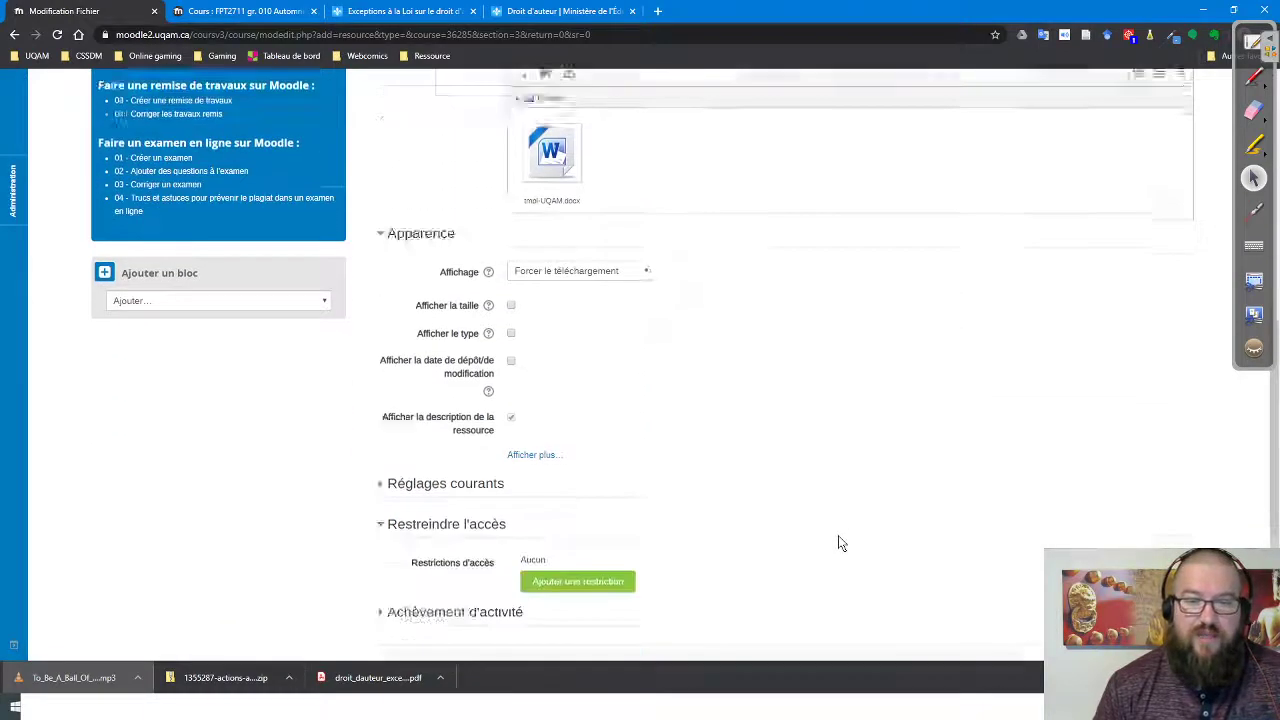
Add an activity-completion restriction requiring "URL Simple s'ouvrant dans la fenêtre active et ayant un achèvement automatisé (case à cocher)"
{"action": "scroll", "coordinate": [838, 543], "scroll_direction": "down", "scroll_amount": 1}
{"action": "left_click", "coordinate": [602, 468]}
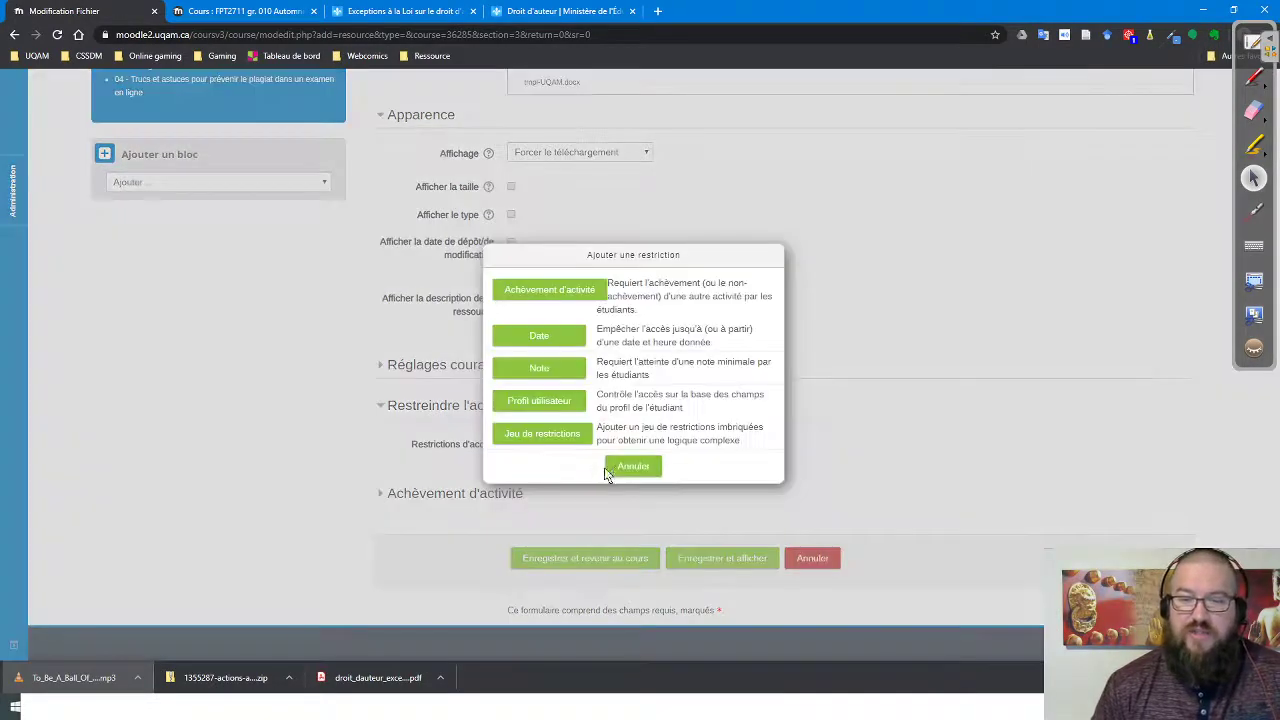
{"action": "left_click", "coordinate": [572, 294]}
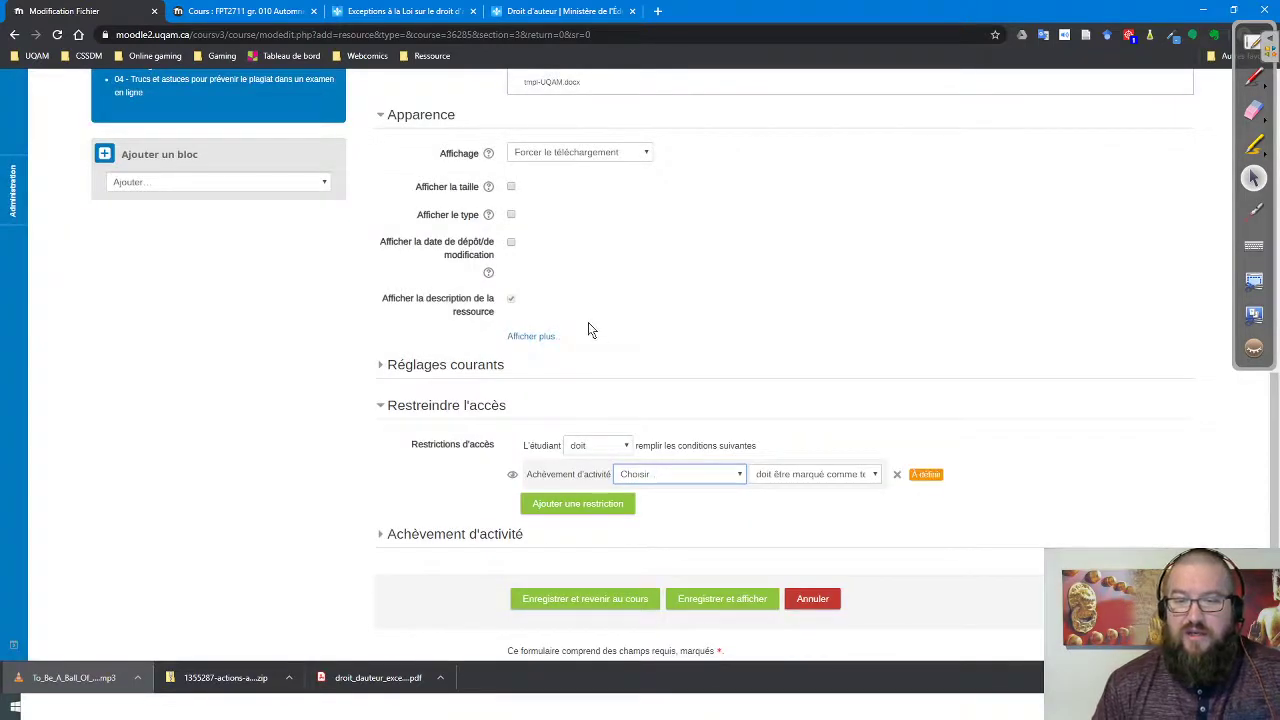
{"action": "left_click", "coordinate": [738, 477]}
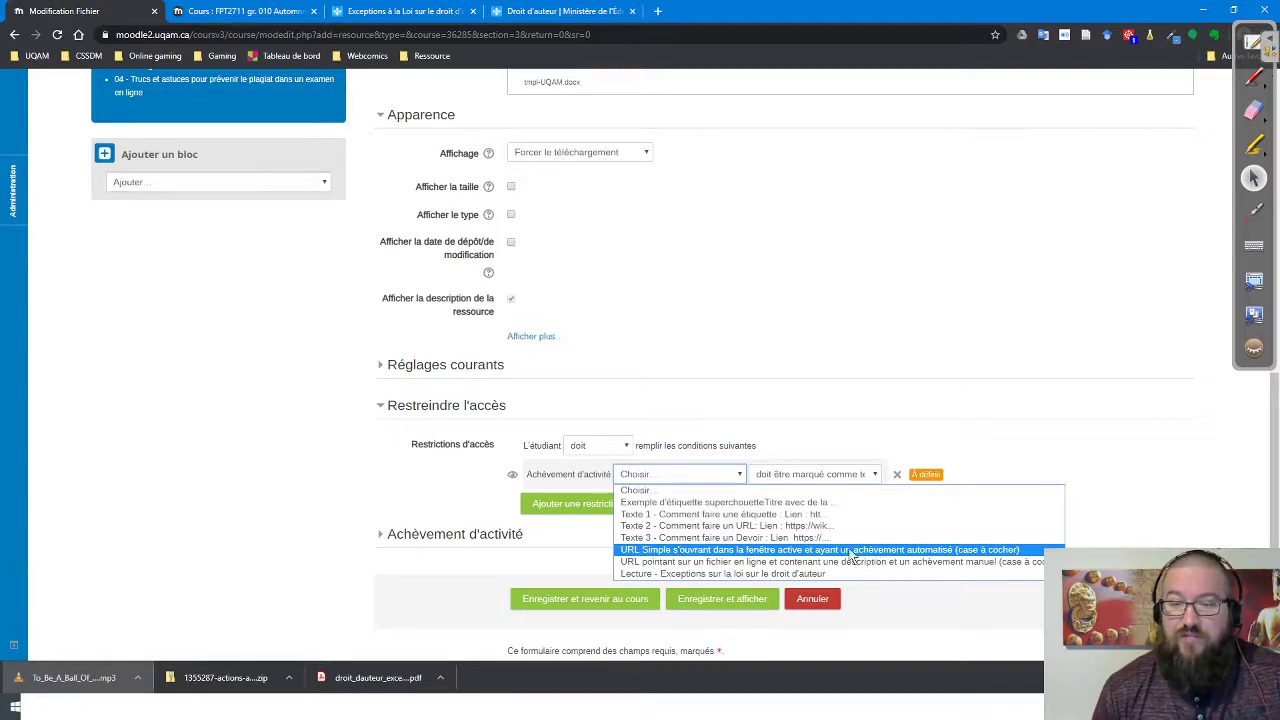
{"action": "left_click", "coordinate": [690, 549]}
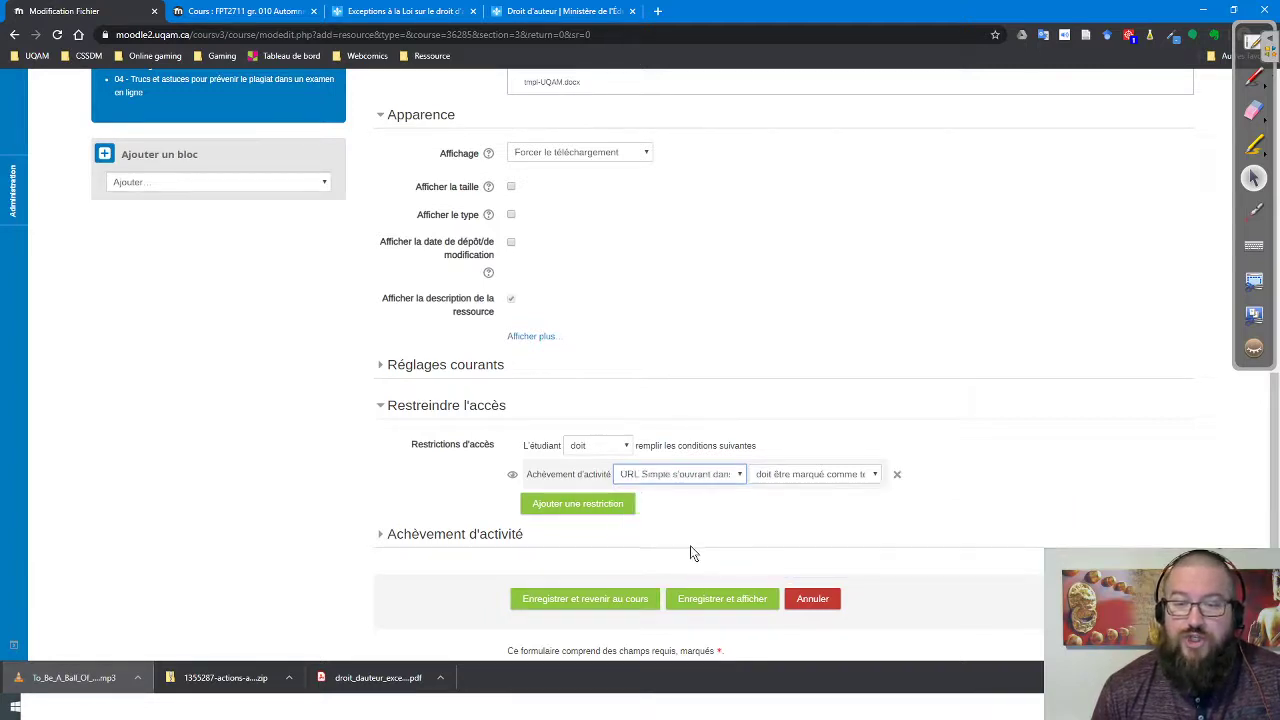
Set the completion tracking (Suivi d'achèvement) to "Ne pas afficher l'état d'achèvement", then save the resource and return to the course
{"action": "left_click", "coordinate": [480, 541]}
{"action": "left_click", "coordinate": [563, 573]}
{"action": "left_click", "coordinate": [556, 585]}
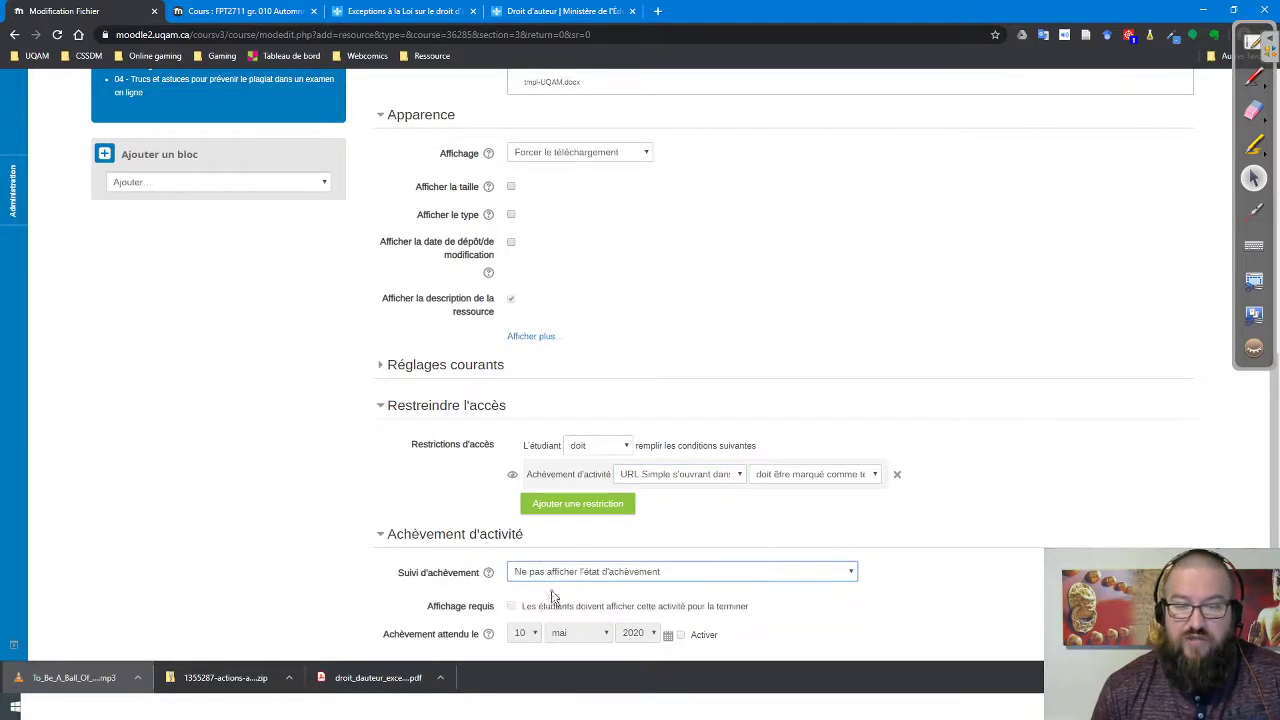
{"action": "scroll", "coordinate": [606, 551], "scroll_direction": "down", "scroll_amount": 2}
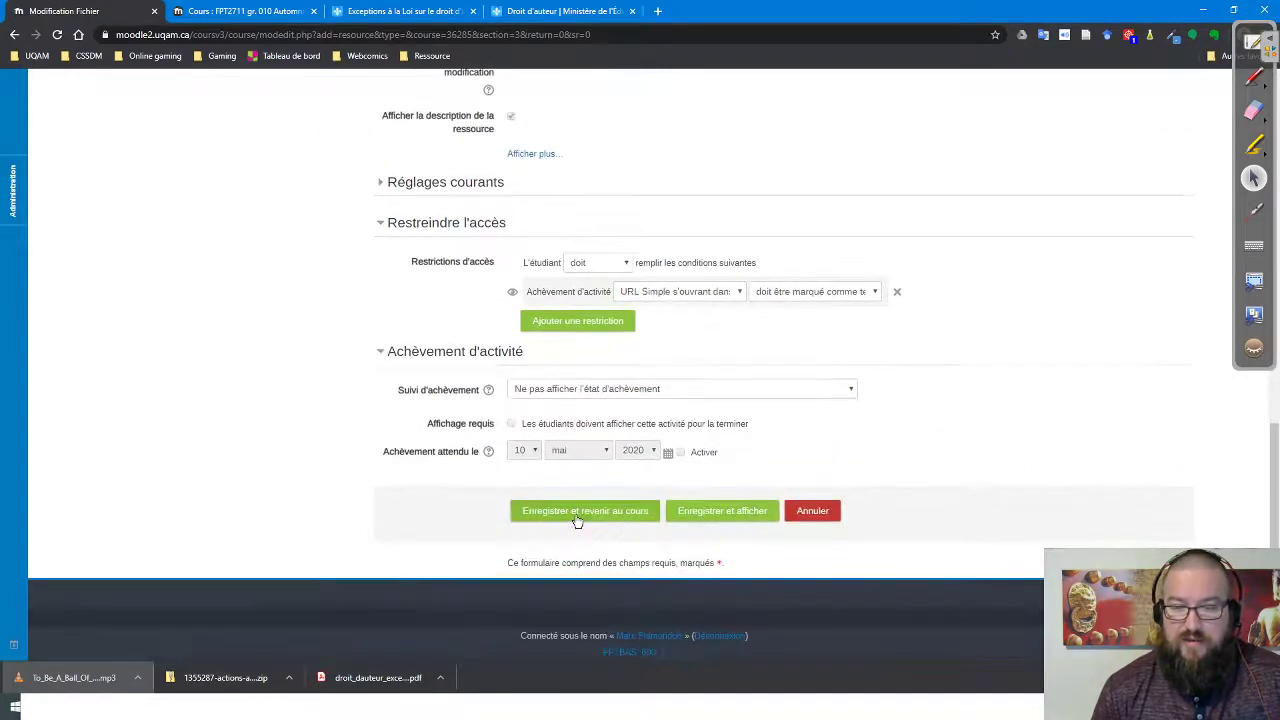
{"action": "left_click", "coordinate": [577, 515]}
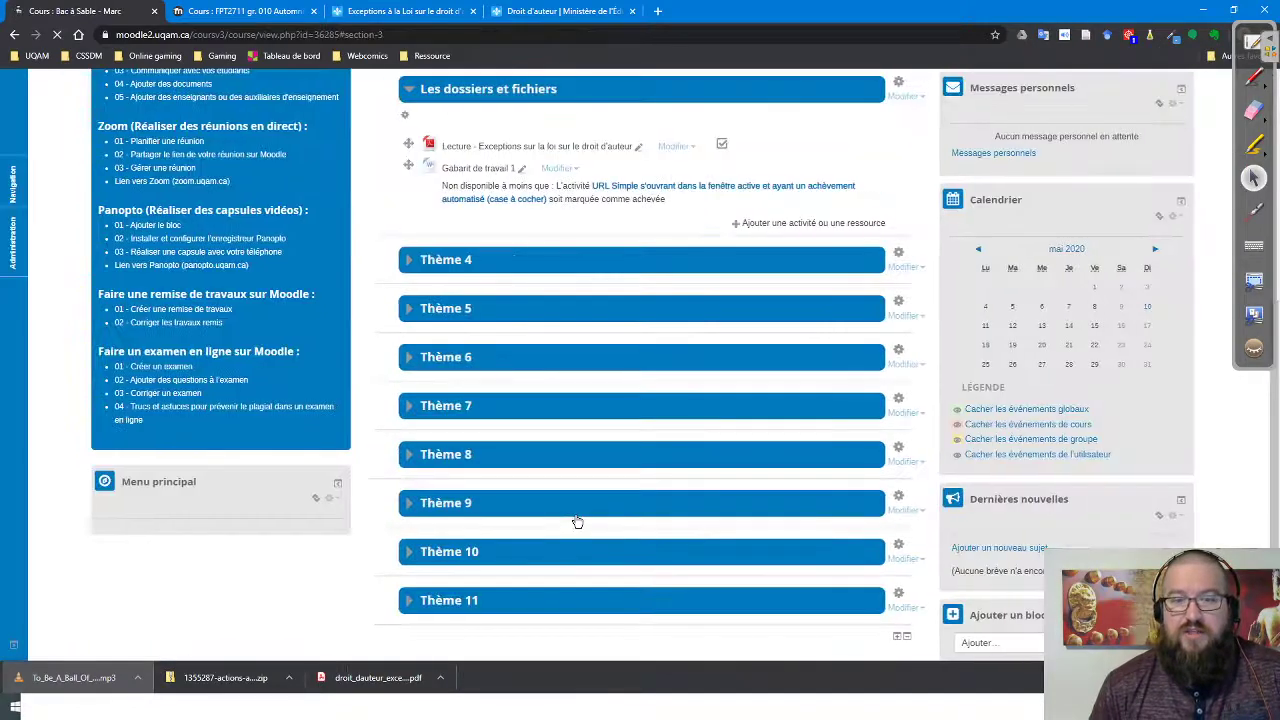
Switch to the Étudiant role to preview the course as a student
{"action": "scroll", "coordinate": [598, 557], "scroll_direction": "up", "scroll_amount": 3}
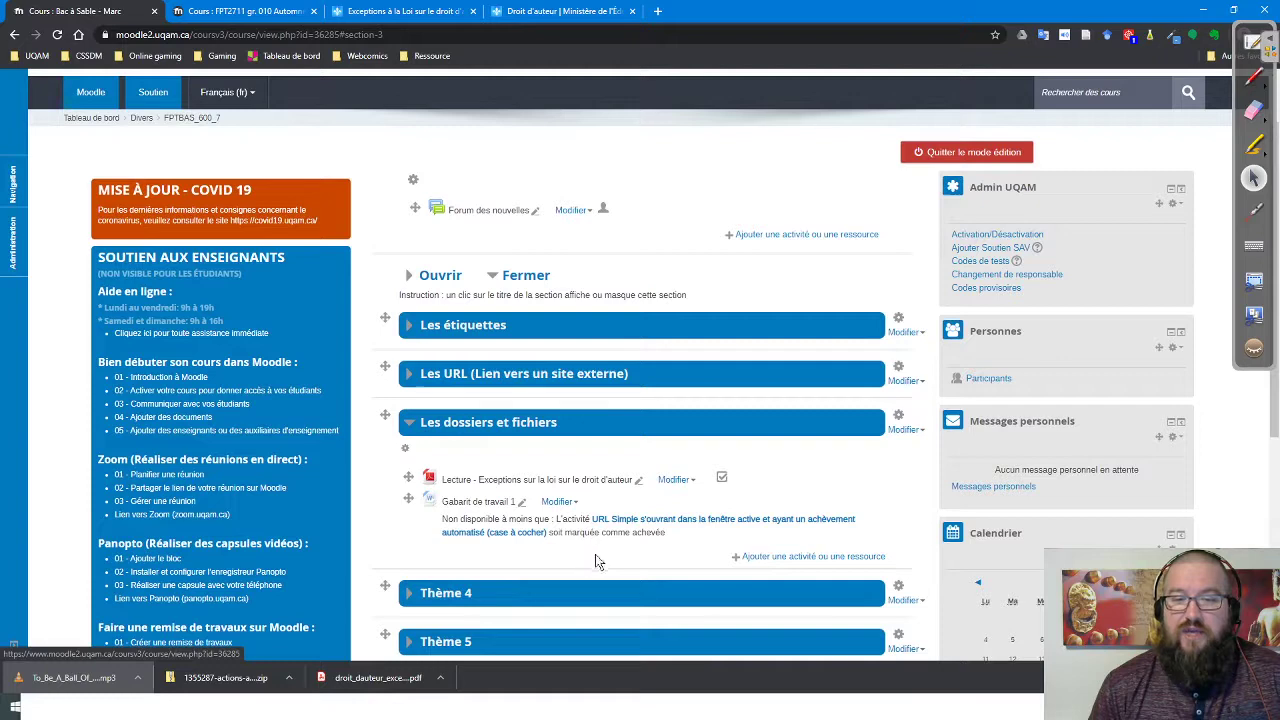
{"action": "left_click", "coordinate": [14, 252]}
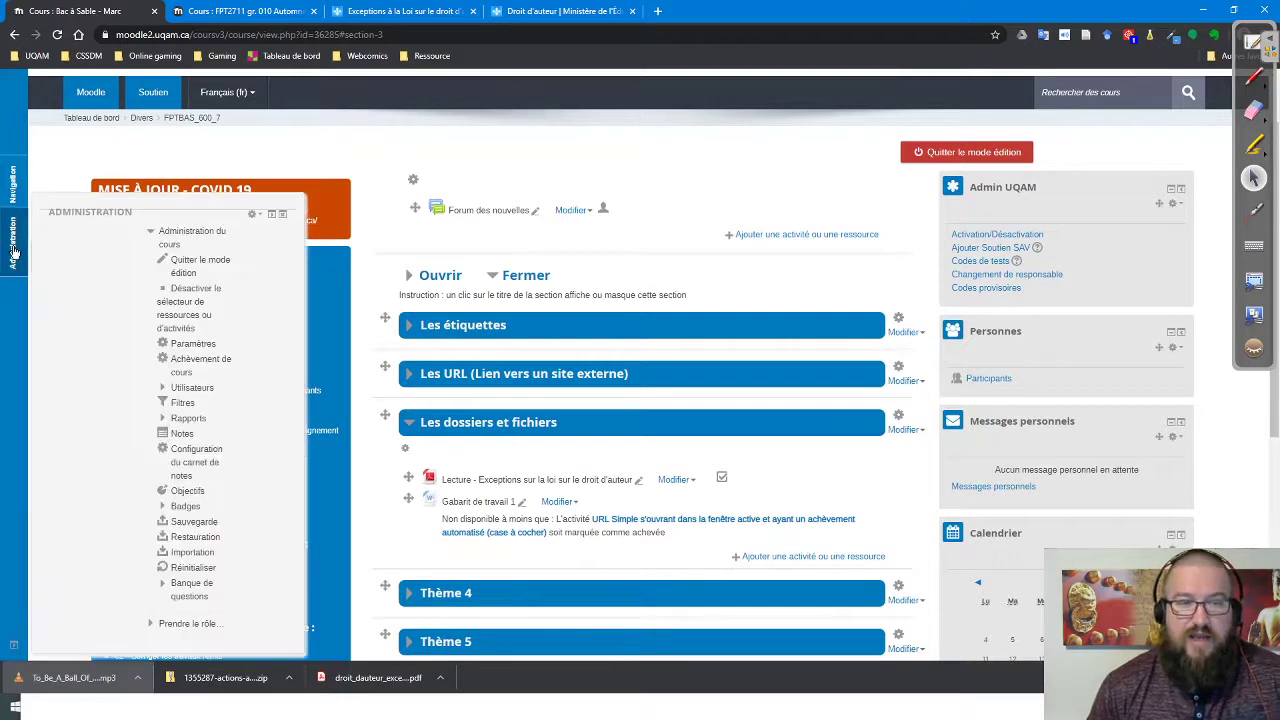
{"action": "left_click", "coordinate": [203, 627]}
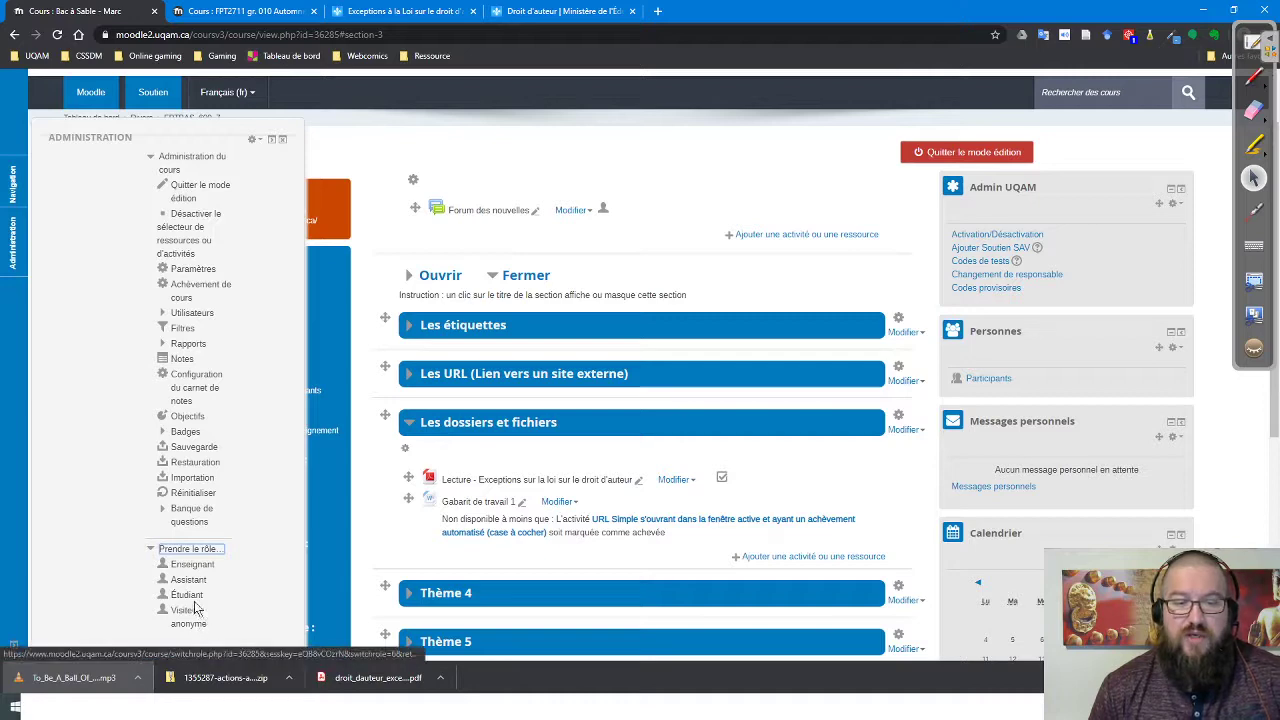
{"action": "left_click", "coordinate": [190, 596]}
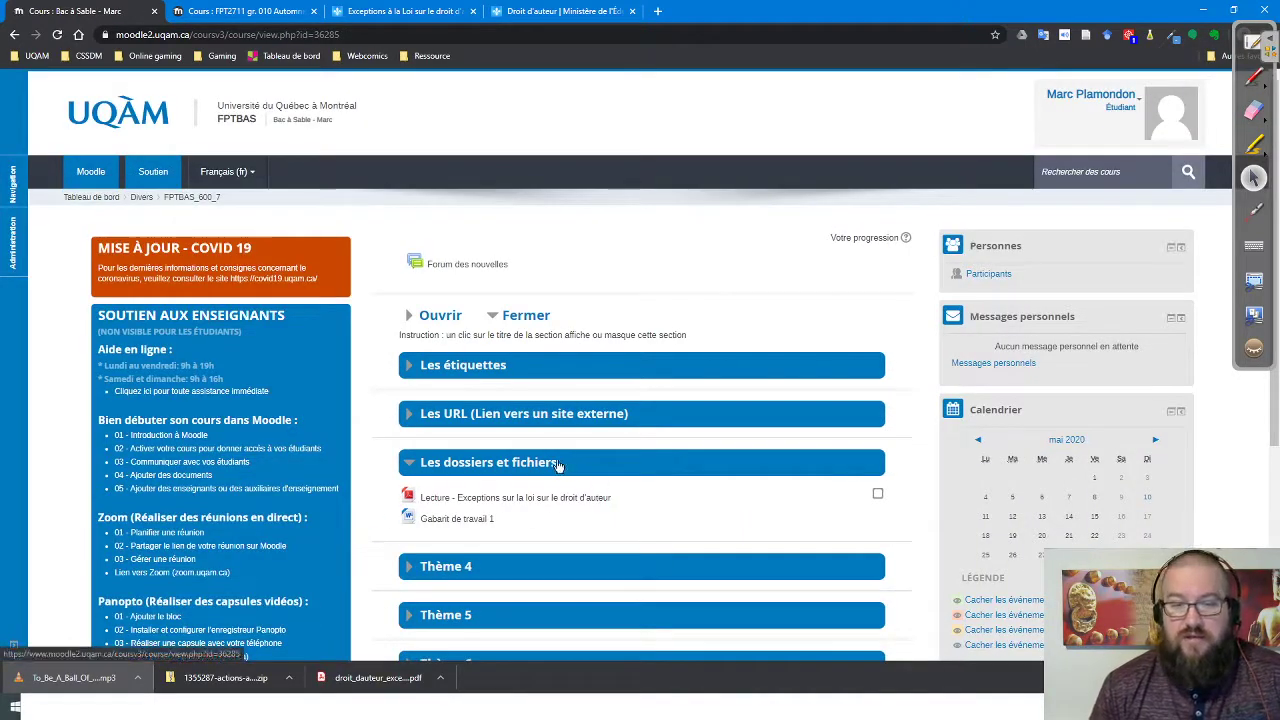
Expand "Les URL (Lien vers un site externe)", try marking the manual-completion link "URL pointant sur un fichier en ligne" as done, and clear it again
{"action": "left_click", "coordinate": [475, 417]}
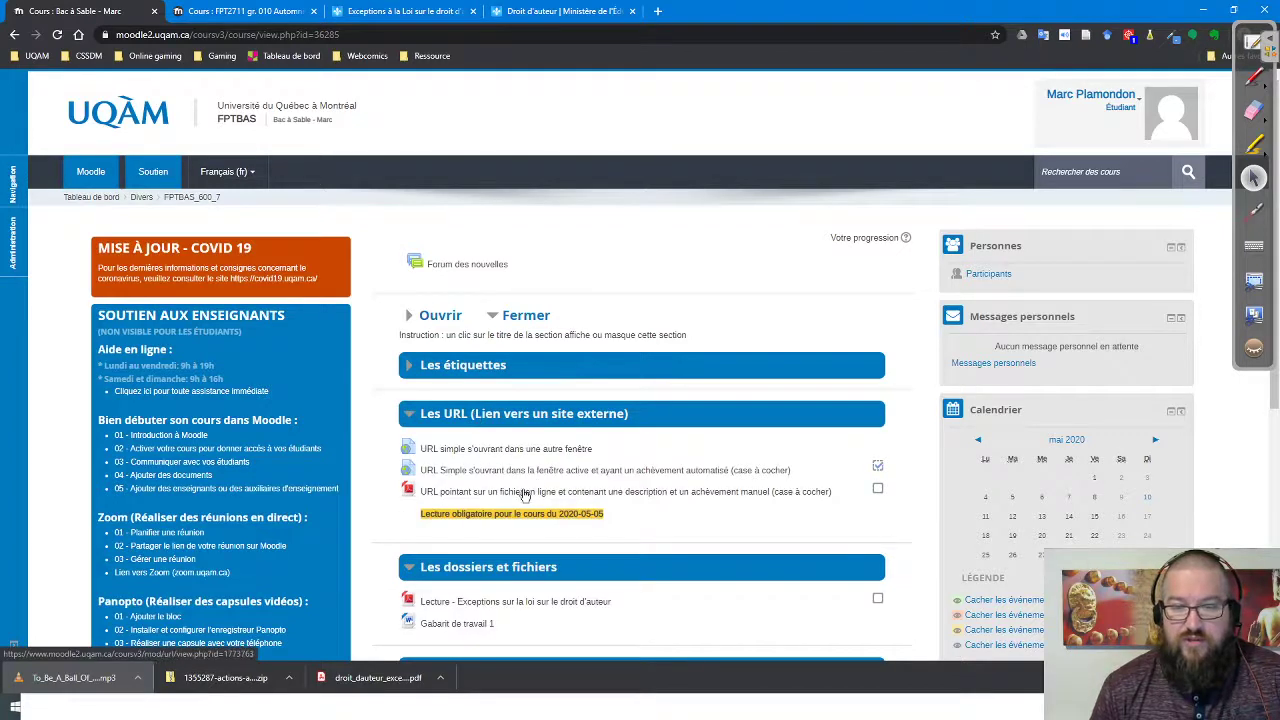
{"action": "left_click", "coordinate": [877, 488]}
{"action": "scroll", "coordinate": [553, 505], "scroll_direction": "down", "scroll_amount": 2}
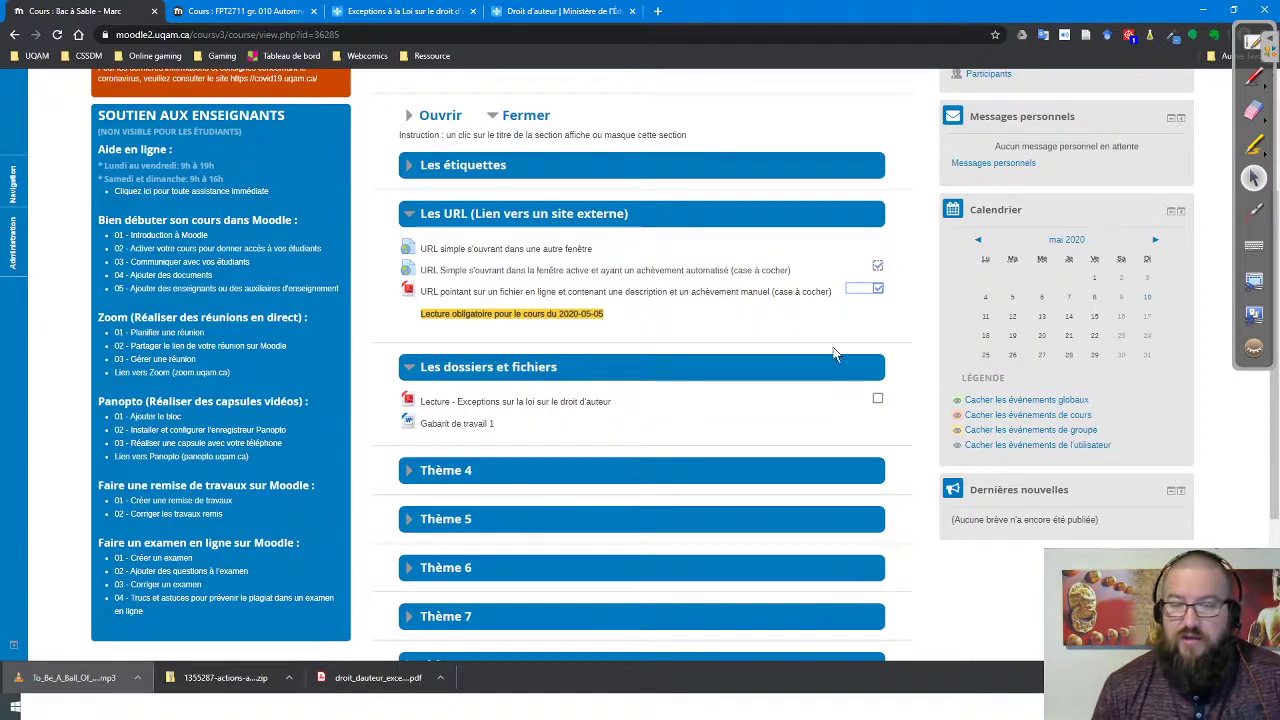
{"action": "scroll", "coordinate": [691, 337], "scroll_direction": "up", "scroll_amount": 2}
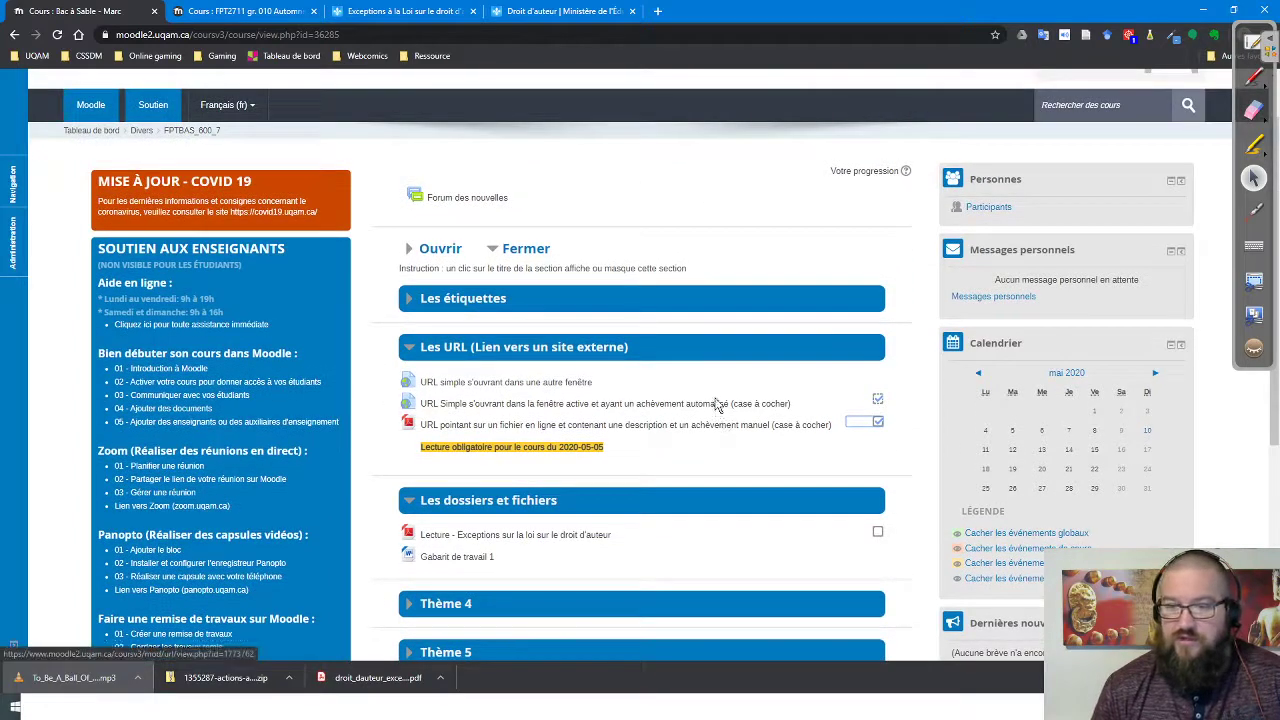
{"action": "scroll", "coordinate": [716, 404], "scroll_direction": "down", "scroll_amount": 1}
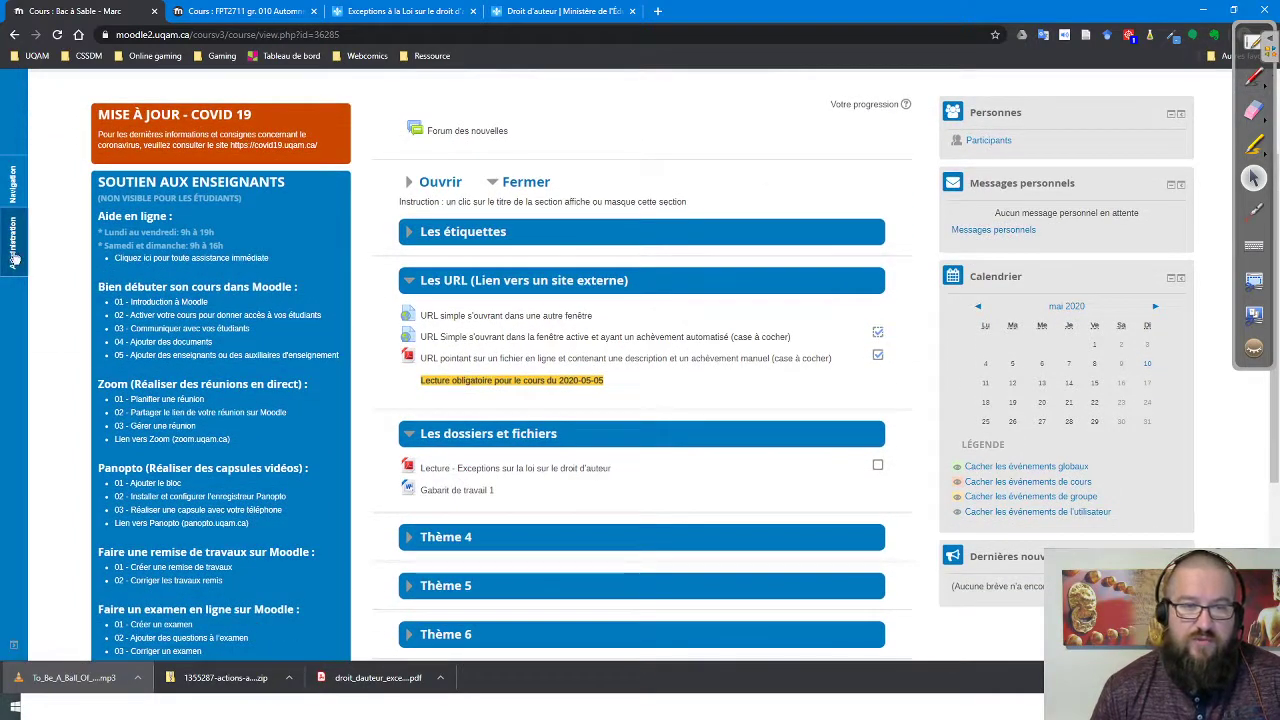
{"action": "left_click", "coordinate": [14, 258]}
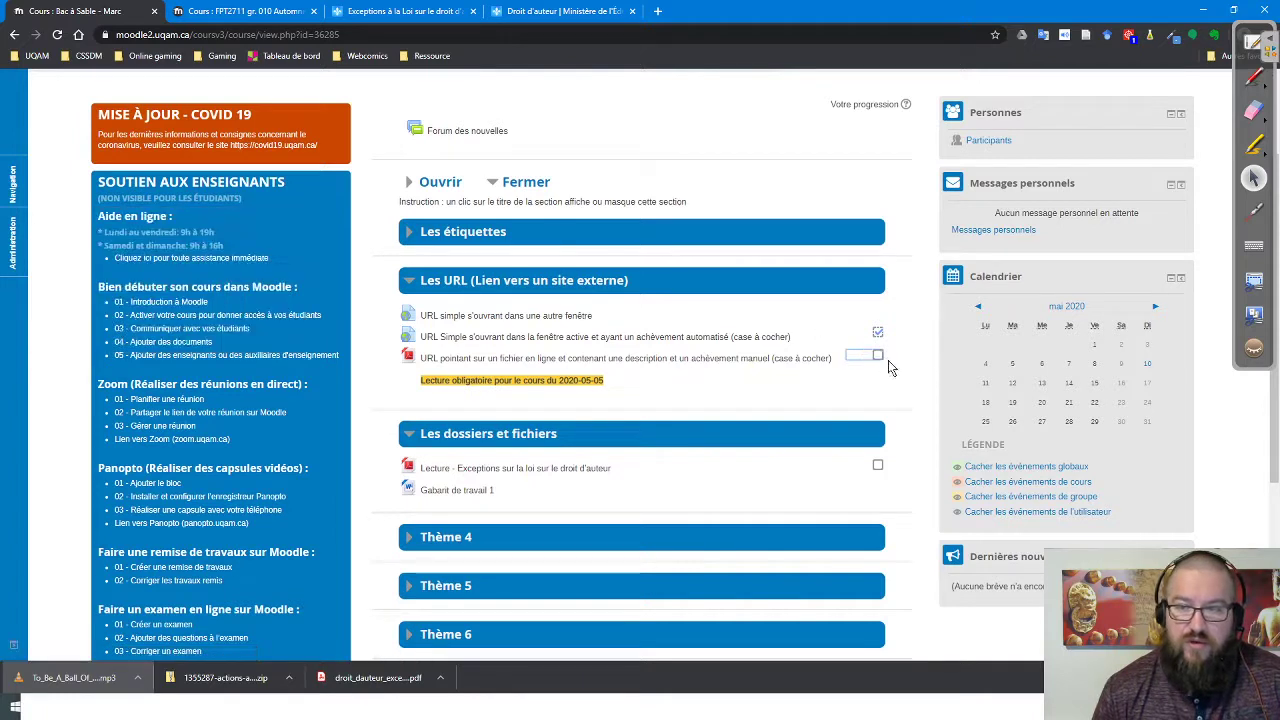
Return to the normal role and turn the course's editing mode back on
{"action": "left_click", "coordinate": [18, 258]}
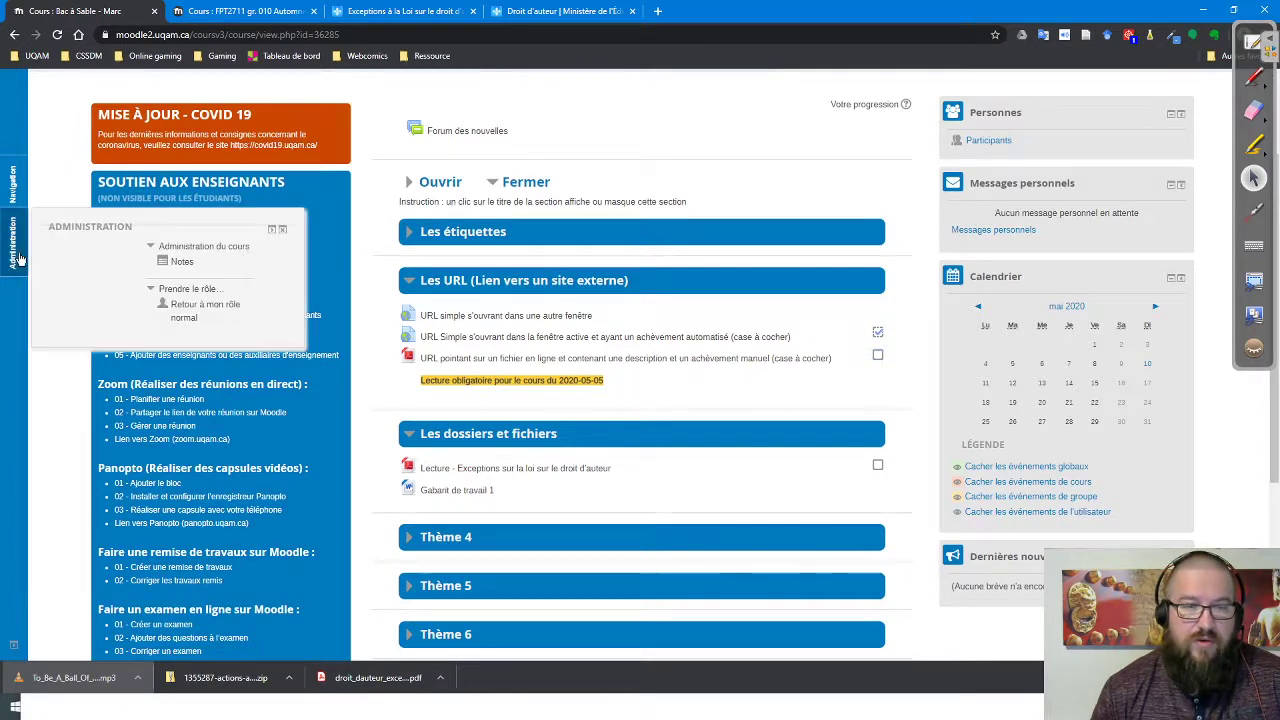
{"action": "left_click", "coordinate": [186, 318]}
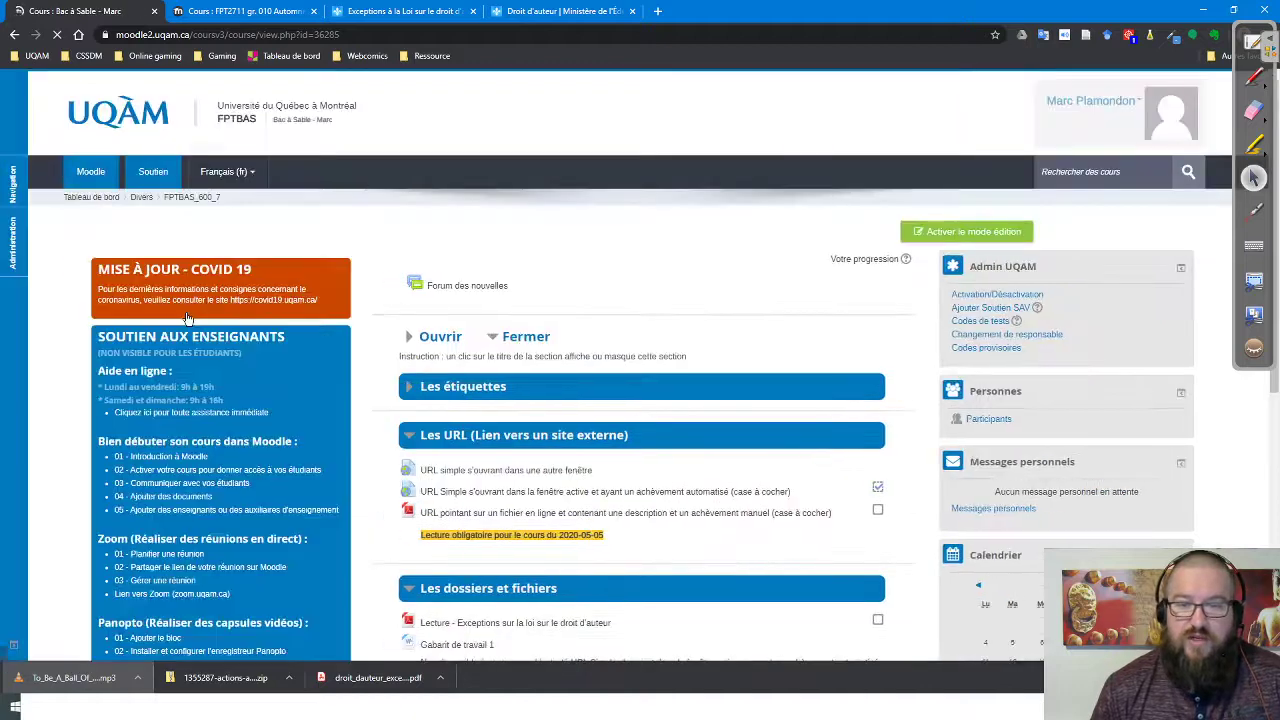
{"action": "scroll", "coordinate": [485, 410], "scroll_direction": "down", "scroll_amount": 3}
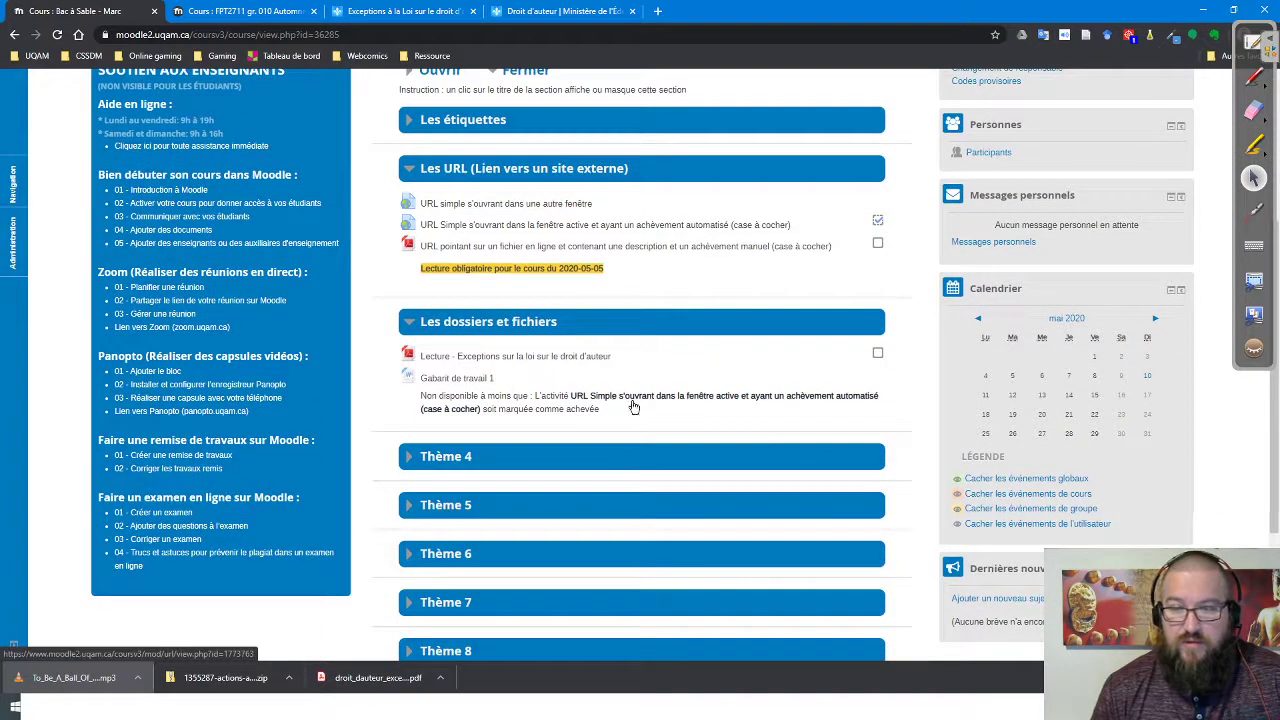
{"action": "scroll", "coordinate": [947, 209], "scroll_direction": "up", "scroll_amount": 3}
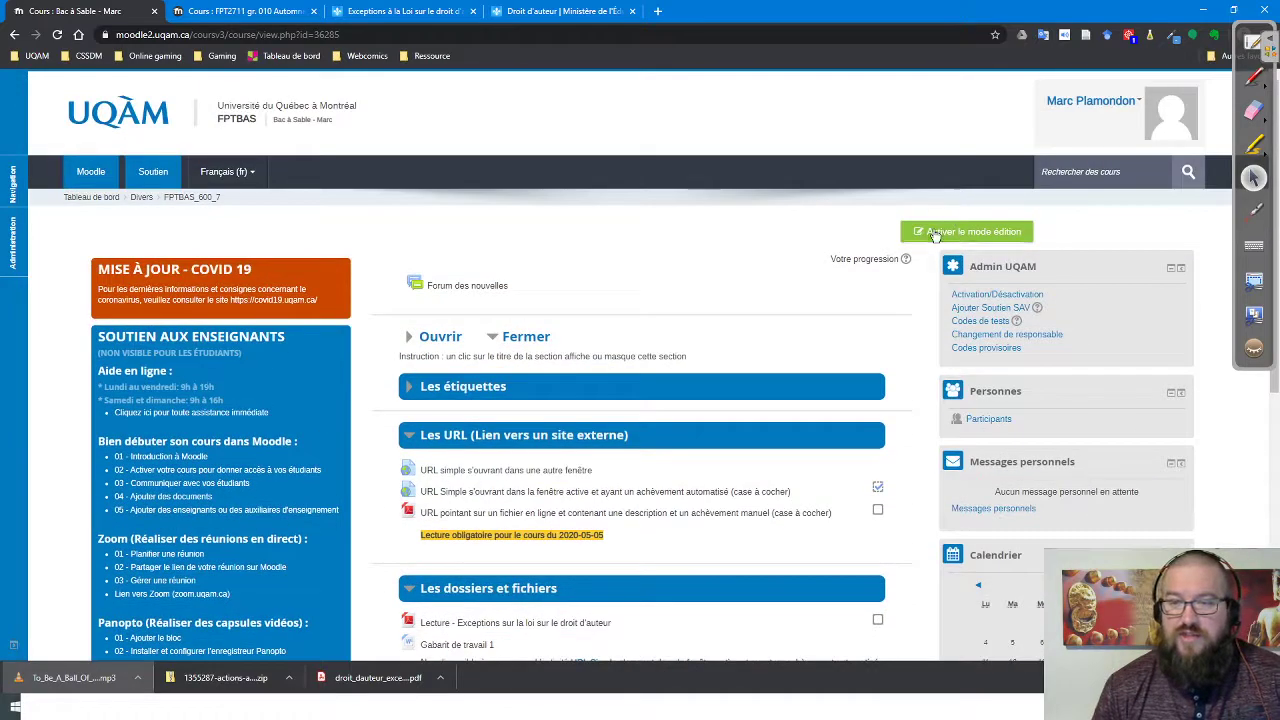
{"action": "left_click", "coordinate": [935, 233]}
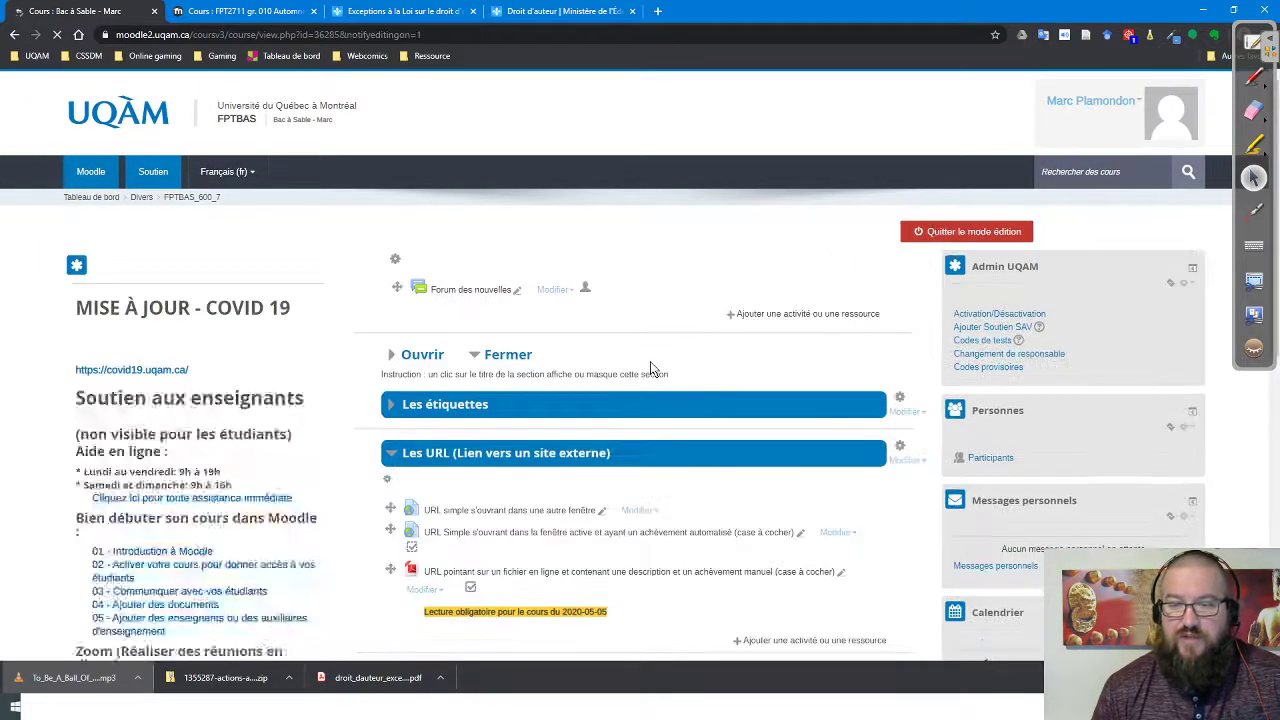
Change the access restriction of "Gabarit de travail 1" to require the "URL pointant sur un fichier en ligne" activity, and save back to the course
{"action": "scroll", "coordinate": [650, 361], "scroll_direction": "down", "scroll_amount": 4}
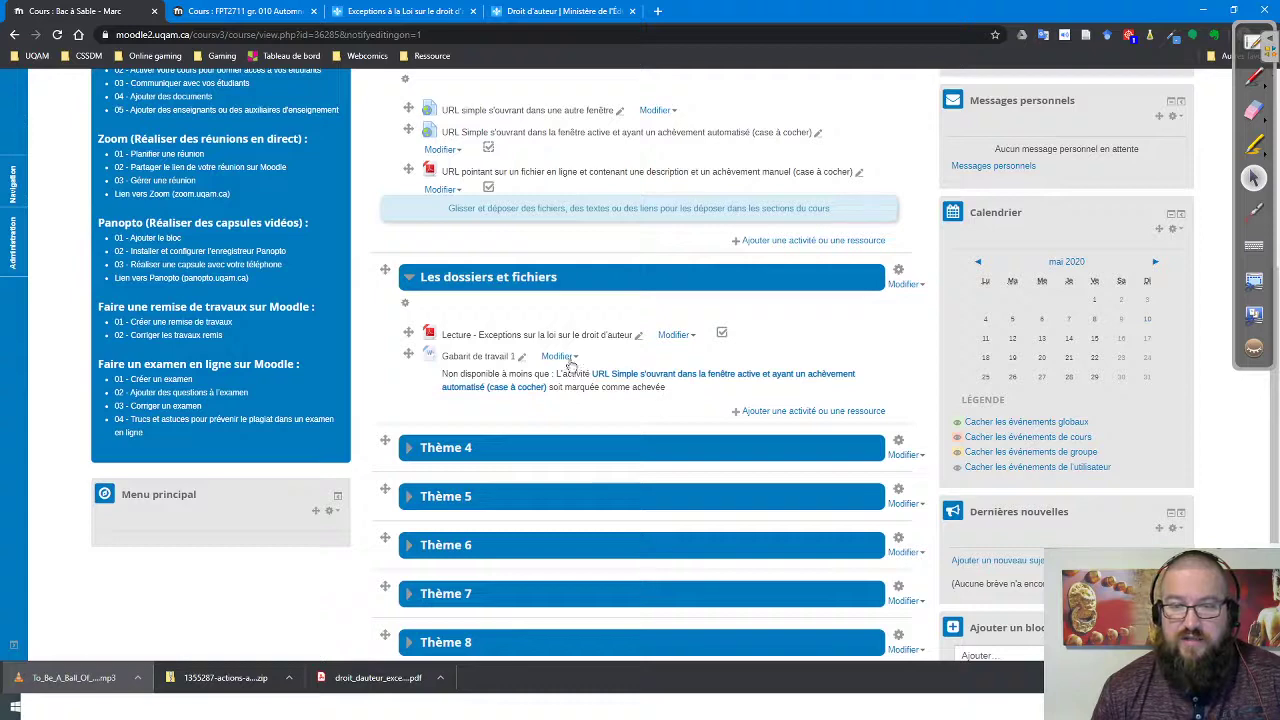
{"action": "left_click", "coordinate": [557, 356]}
{"action": "left_click", "coordinate": [540, 372]}
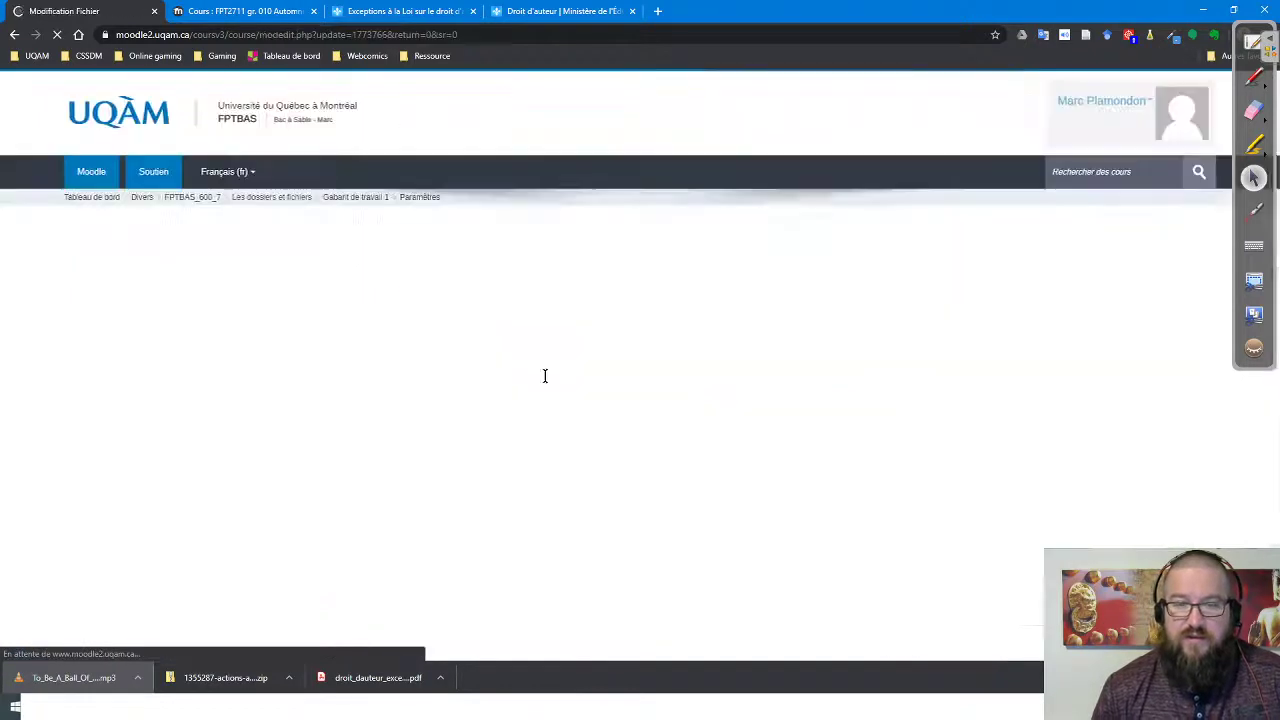
{"action": "scroll", "coordinate": [545, 375], "scroll_direction": "down", "scroll_amount": 3}
{"action": "scroll", "coordinate": [545, 378], "scroll_direction": "down", "scroll_amount": 2}
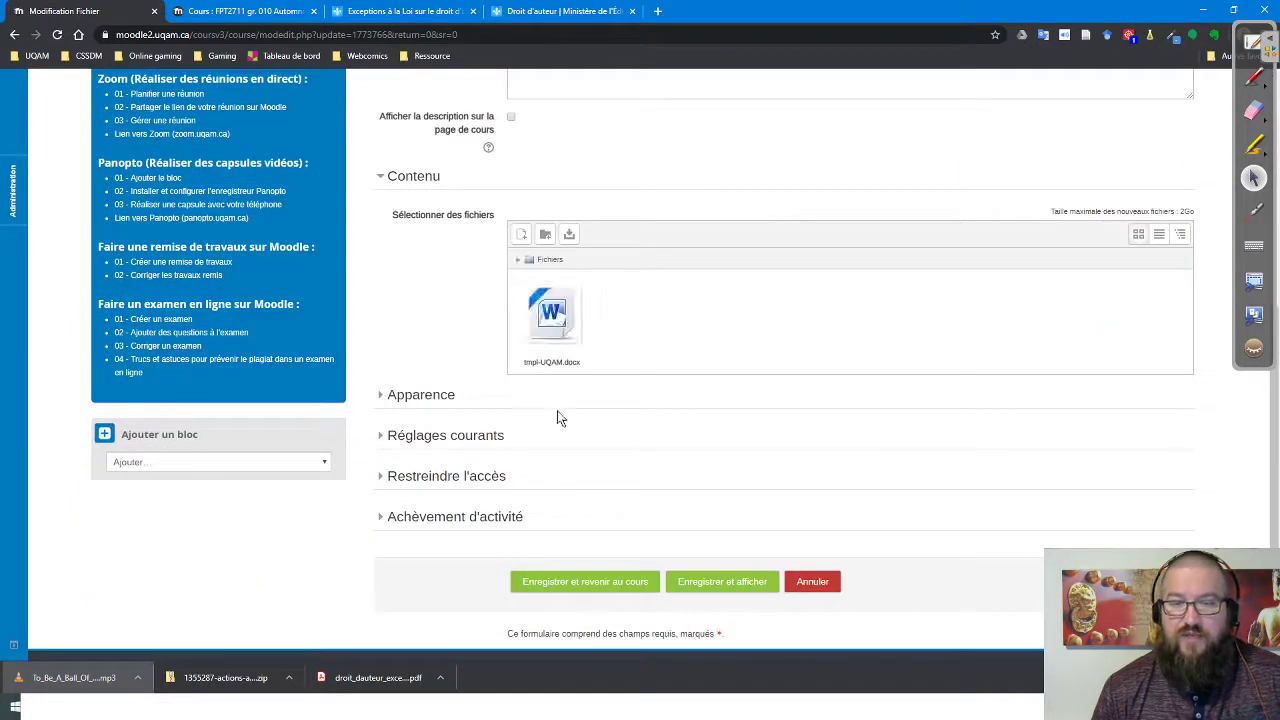
{"action": "scroll", "coordinate": [558, 418], "scroll_direction": "down", "scroll_amount": 1}
{"action": "left_click", "coordinate": [471, 406]}
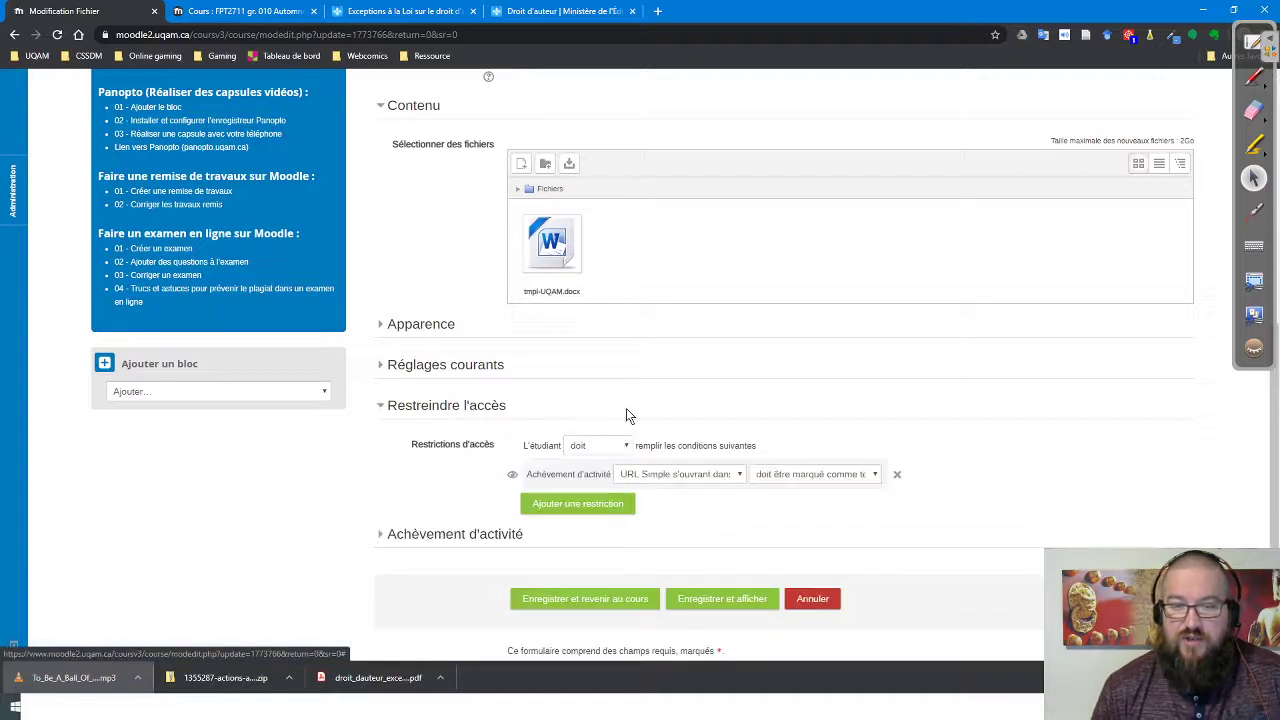
{"action": "left_click", "coordinate": [735, 478]}
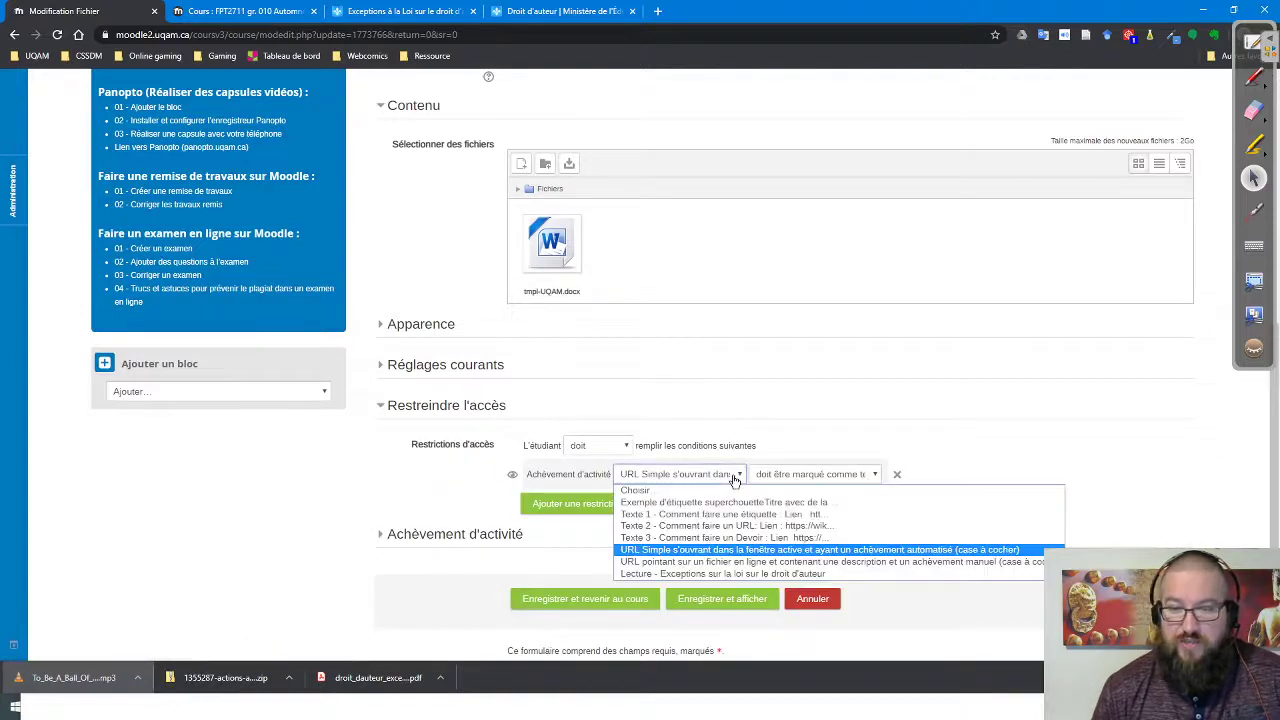
{"action": "left_click", "coordinate": [993, 568]}
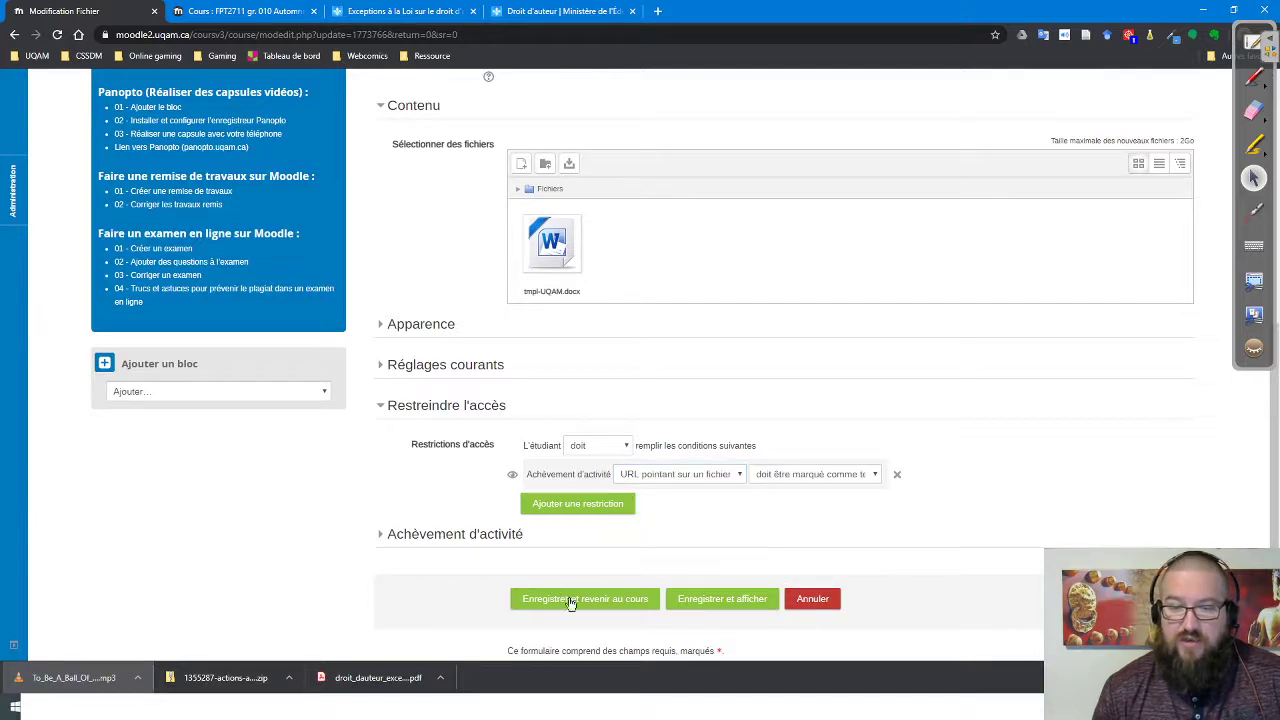
{"action": "left_click", "coordinate": [606, 599]}
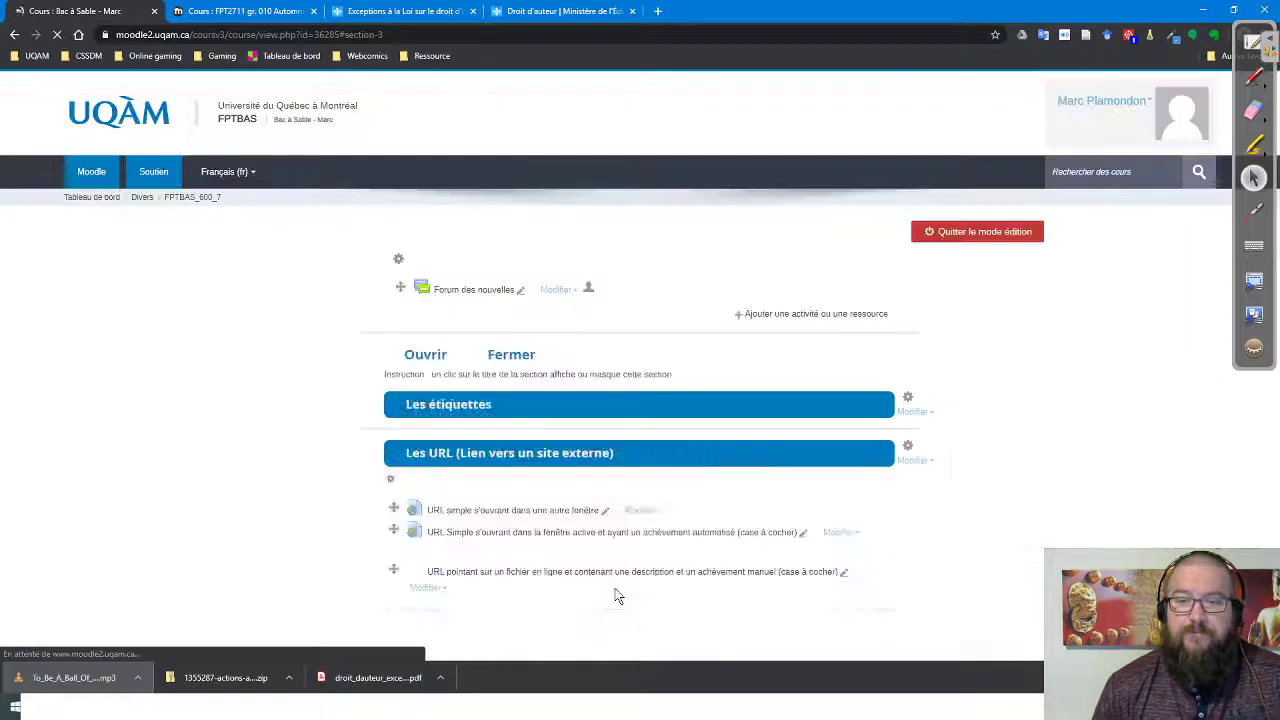
Switch to the Étudiant role again to check the updated restriction on "Gabarit de travail 1"
{"action": "scroll", "coordinate": [228, 550], "scroll_direction": "up", "scroll_amount": 2}
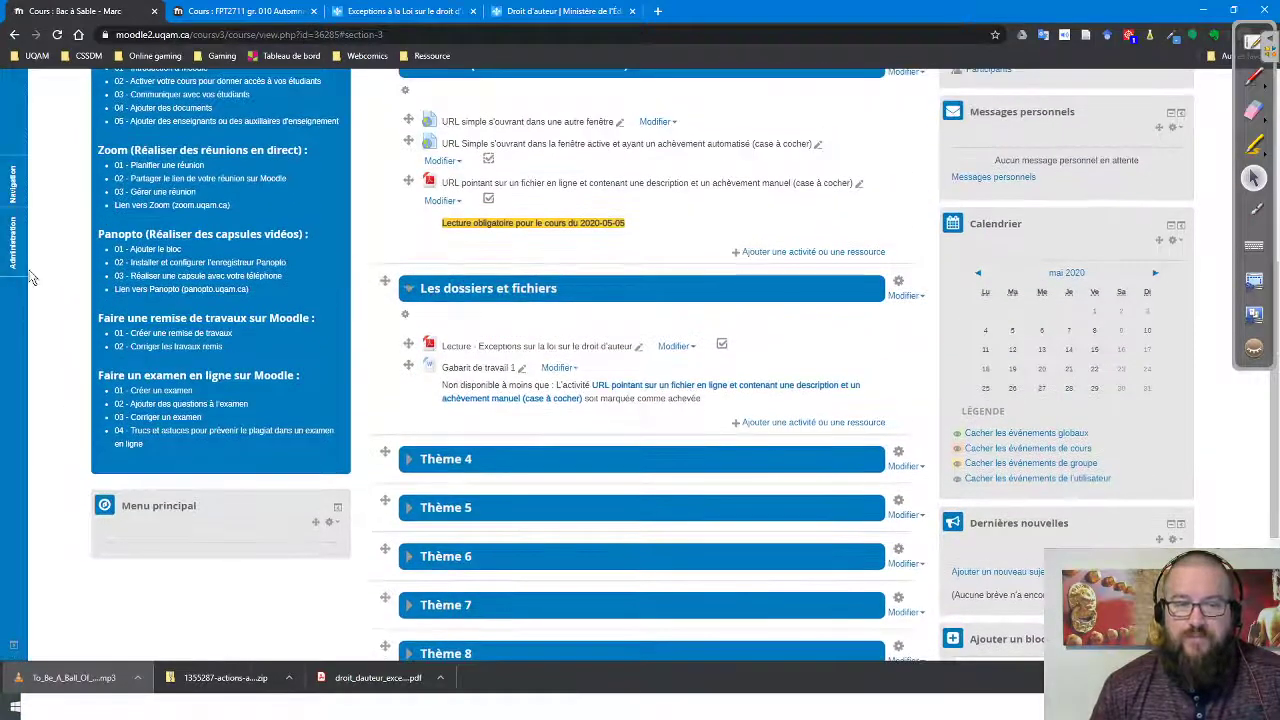
{"action": "mouse_move", "coordinate": [12, 225]}
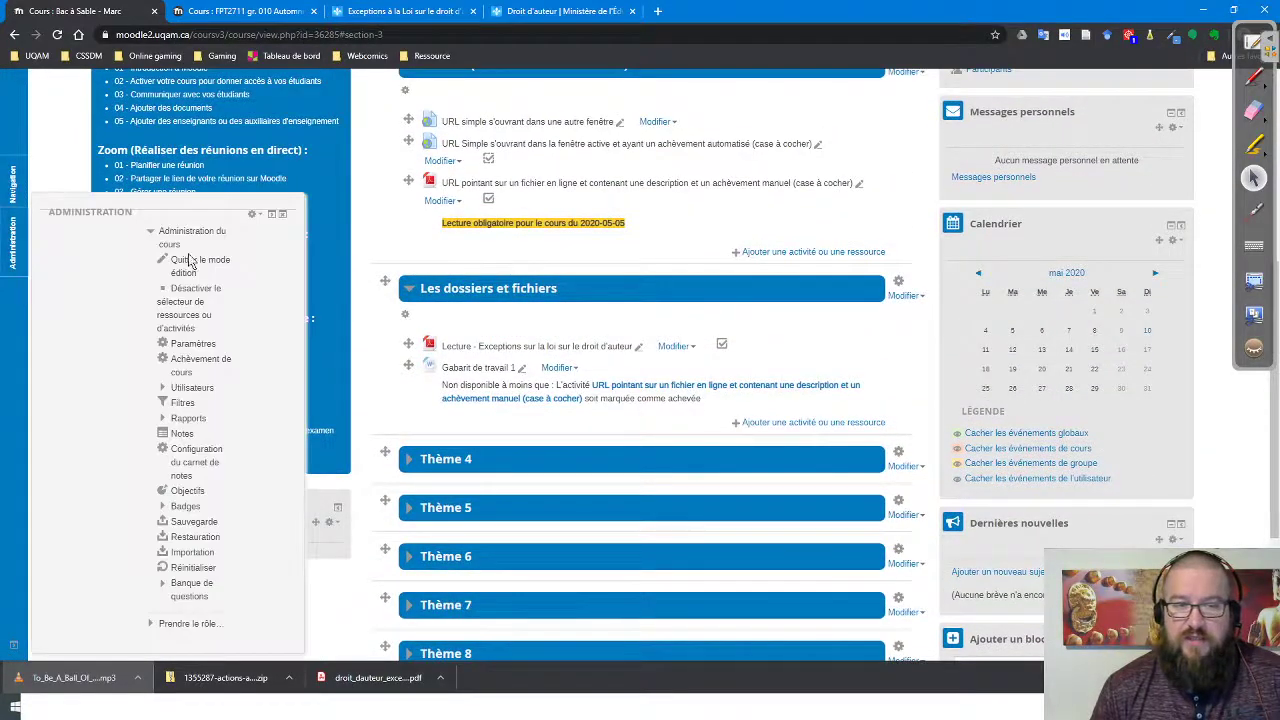
{"action": "left_click", "coordinate": [190, 623]}
{"action": "left_click", "coordinate": [186, 596]}
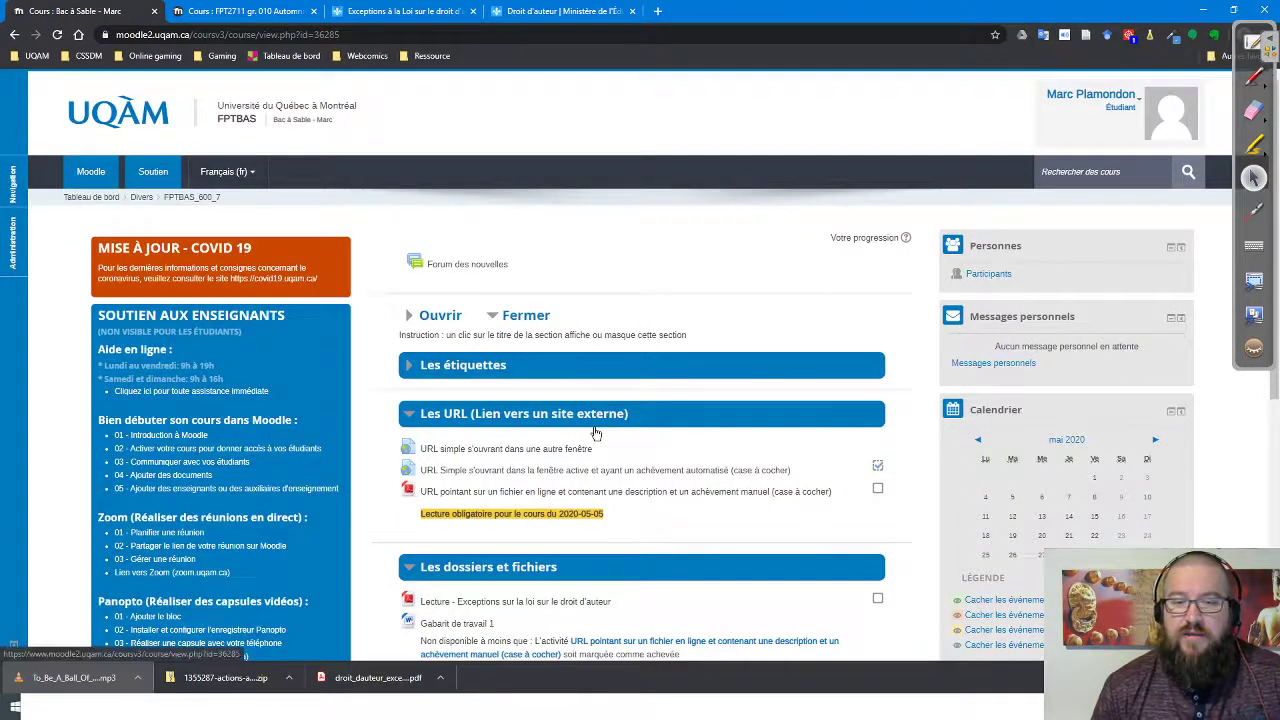
Mark "URL pointant sur un fichier en ligne" as completed, and open the "Lecture - Exceptions sur la loi sur le droit d'auteur" PDF
{"action": "scroll", "coordinate": [594, 432], "scroll_direction": "down", "scroll_amount": 2}
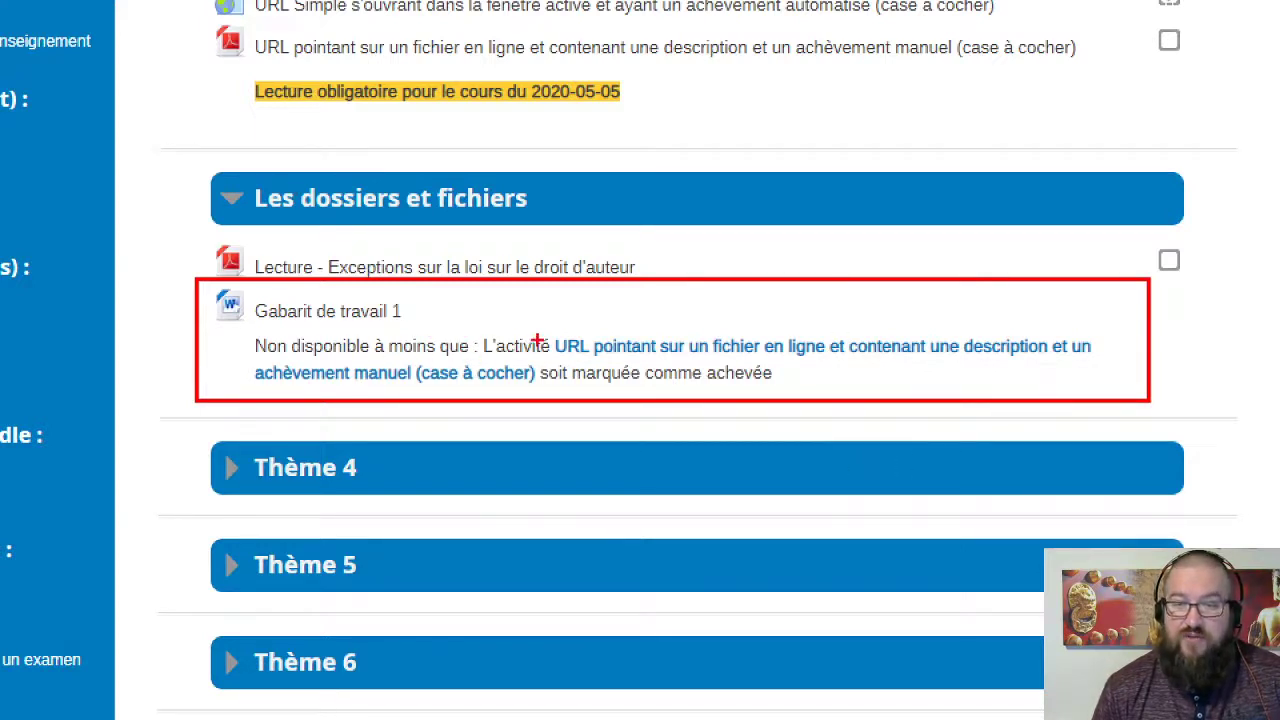
{"action": "mouse_move", "coordinate": [480, 334]}
{"action": "left_mouse_down"}
{"action": "mouse_move", "coordinate": [510, 366]}
{"action": "mouse_move", "coordinate": [858, 369]}
{"action": "mouse_move", "coordinate": [1084, 348]}
{"action": "mouse_move", "coordinate": [1112, 358]}
{"action": "left_mouse_up"}
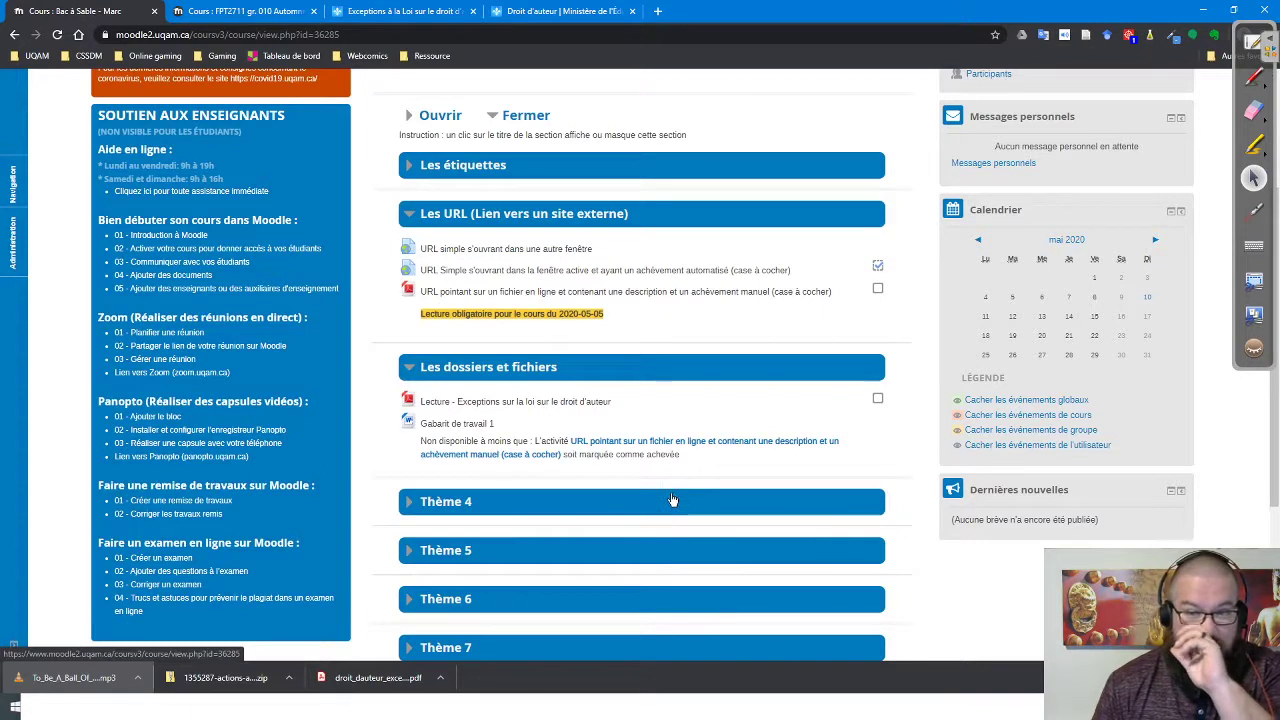
{"action": "left_click", "coordinate": [878, 291]}
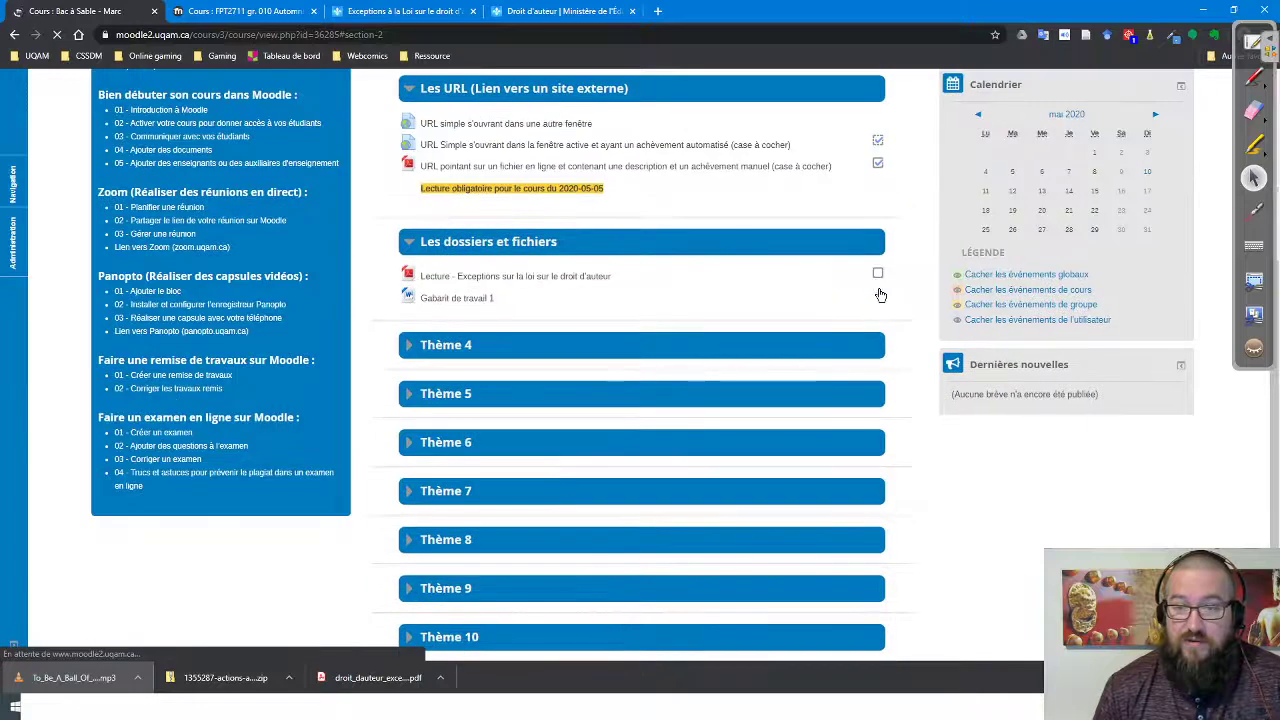
{"action": "left_click", "coordinate": [495, 280]}
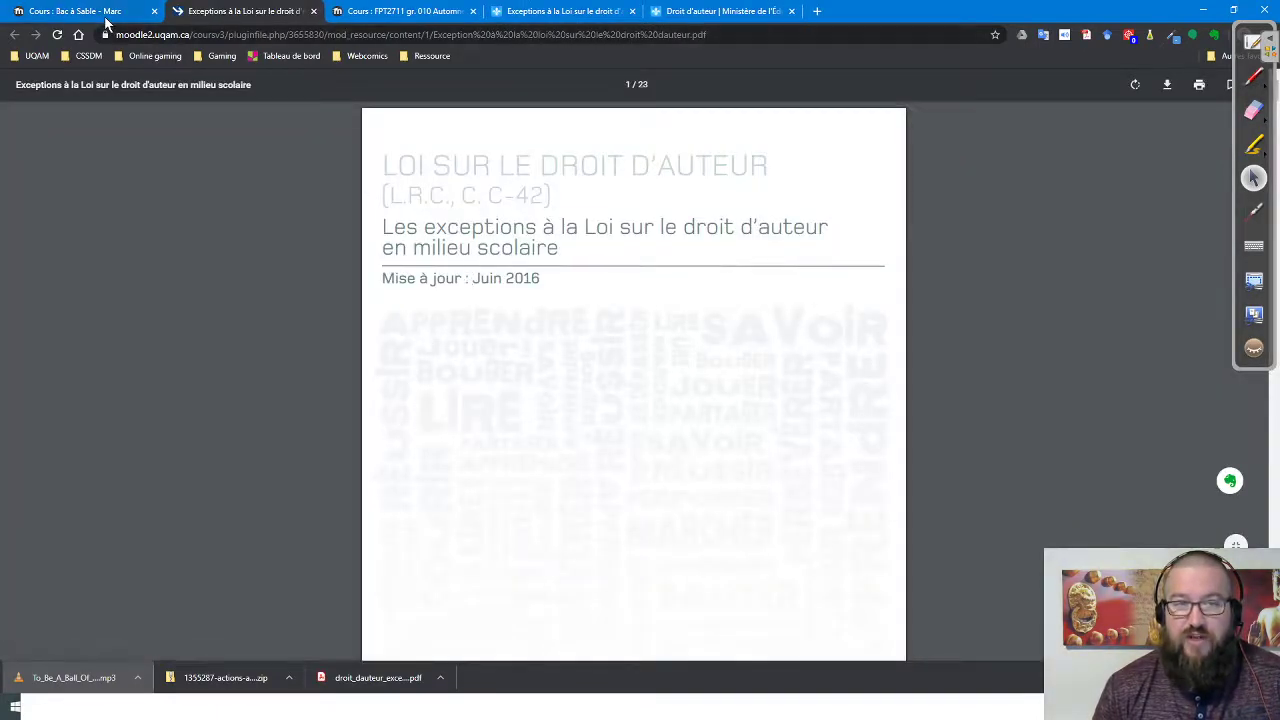
Return to the "Bac à Sable" course page and download the Word template from "Gabarit de travail 1"
{"action": "left_click", "coordinate": [107, 15]}
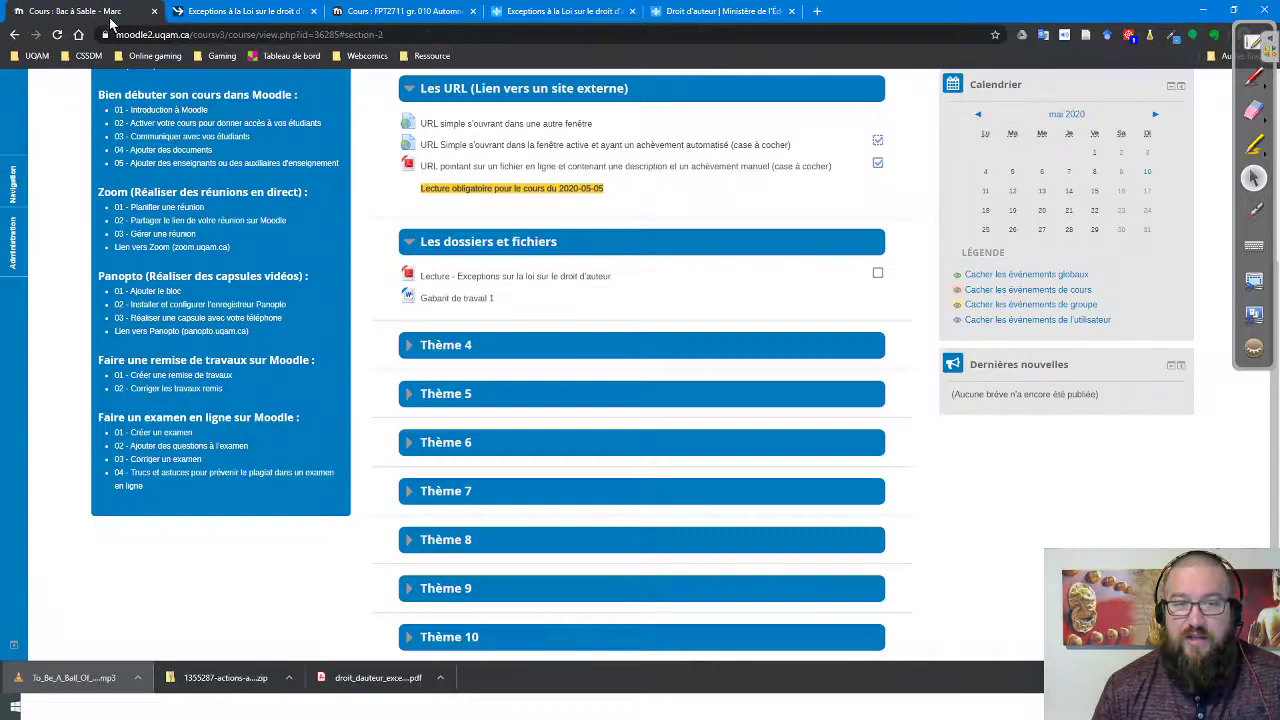
{"action": "left_click", "coordinate": [468, 303]}
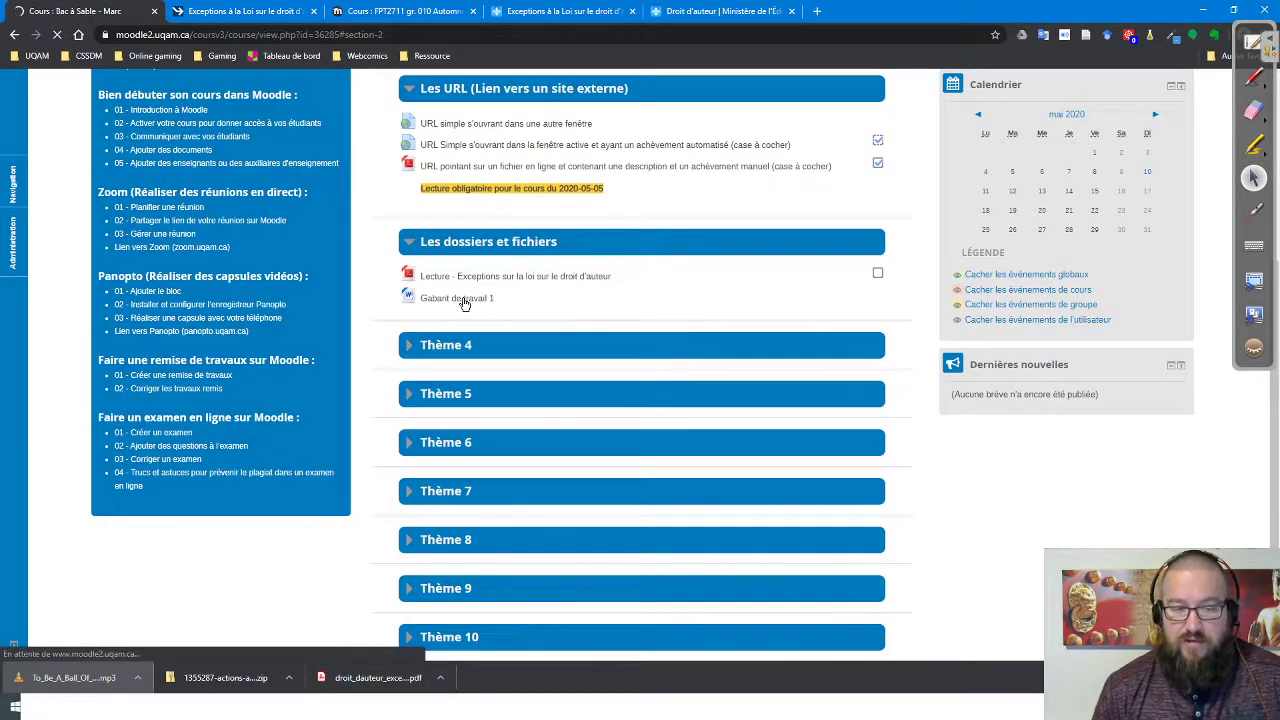
{"action": "mouse_move", "coordinate": [470, 300]}
{"action": "left_mouse_down"}
{"action": "mouse_move", "coordinate": [155, 510]}
{"action": "mouse_move", "coordinate": [83, 640]}
{"action": "left_mouse_up"}
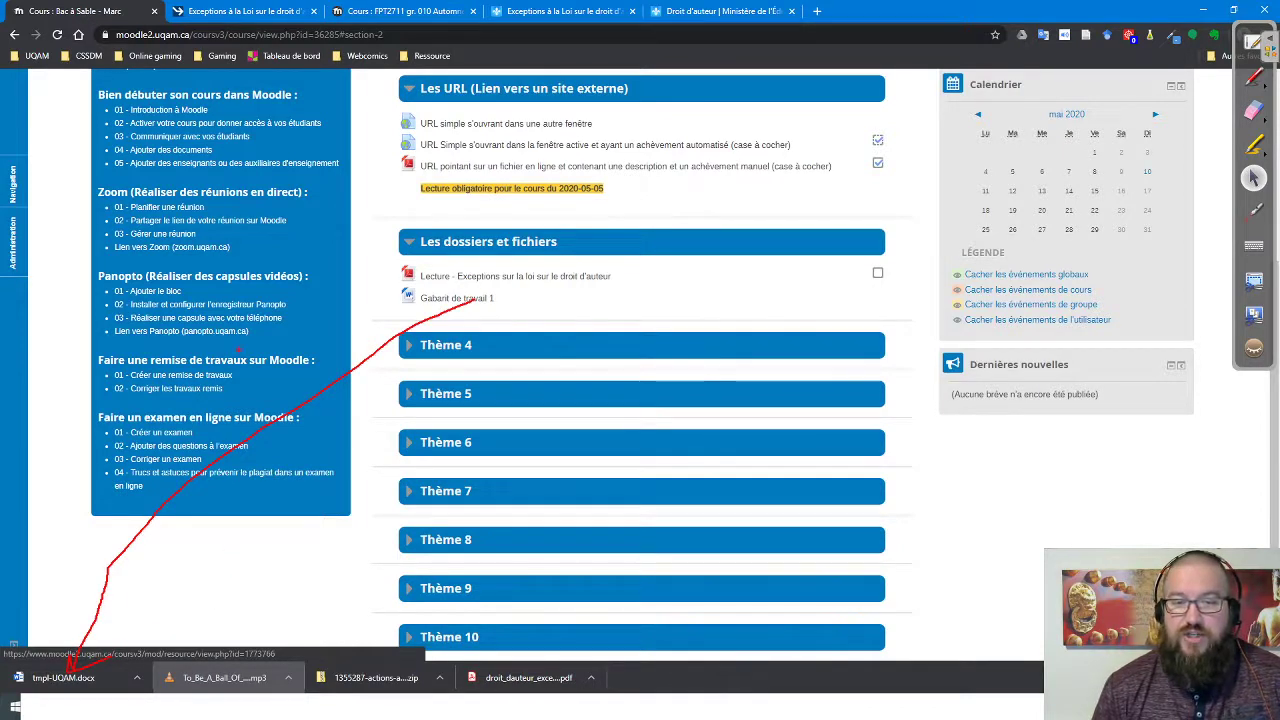
{"action": "key", "text": "Escape"}
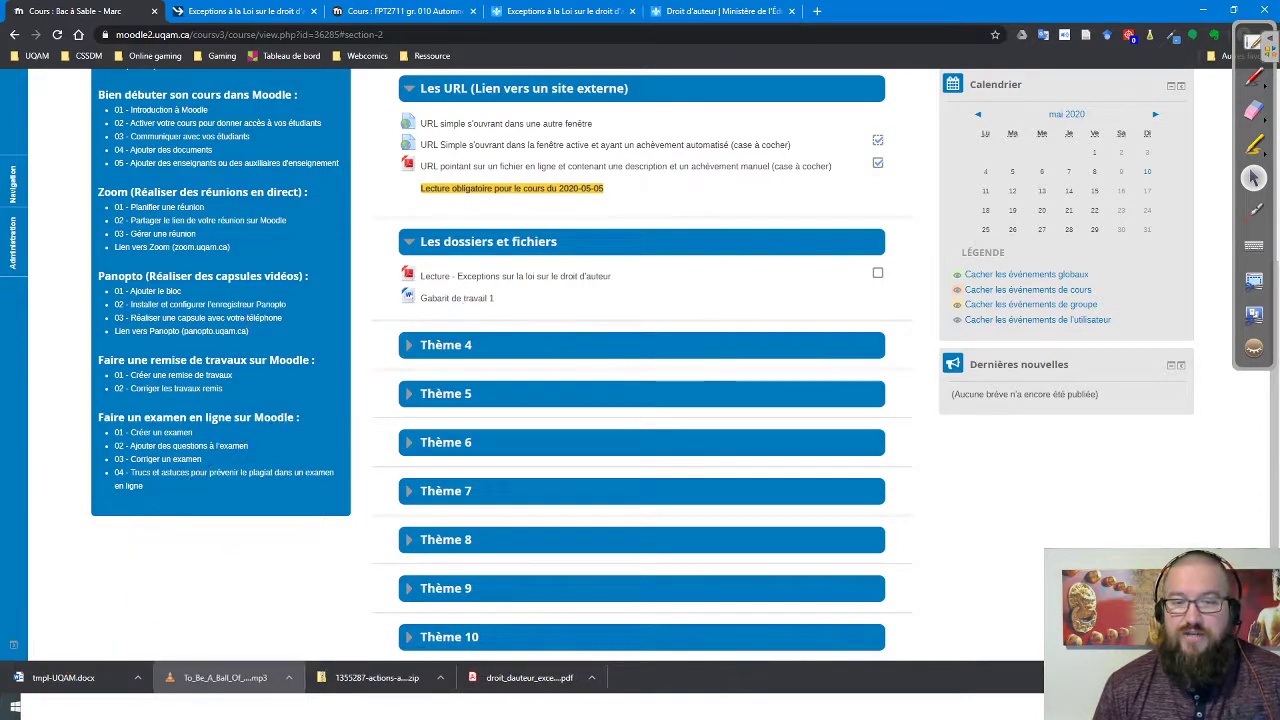
Switch to the OpenBoard whiteboard and advance to the "Médiagraphie" page
{"action": "left_click", "coordinate": [1250, 44]}
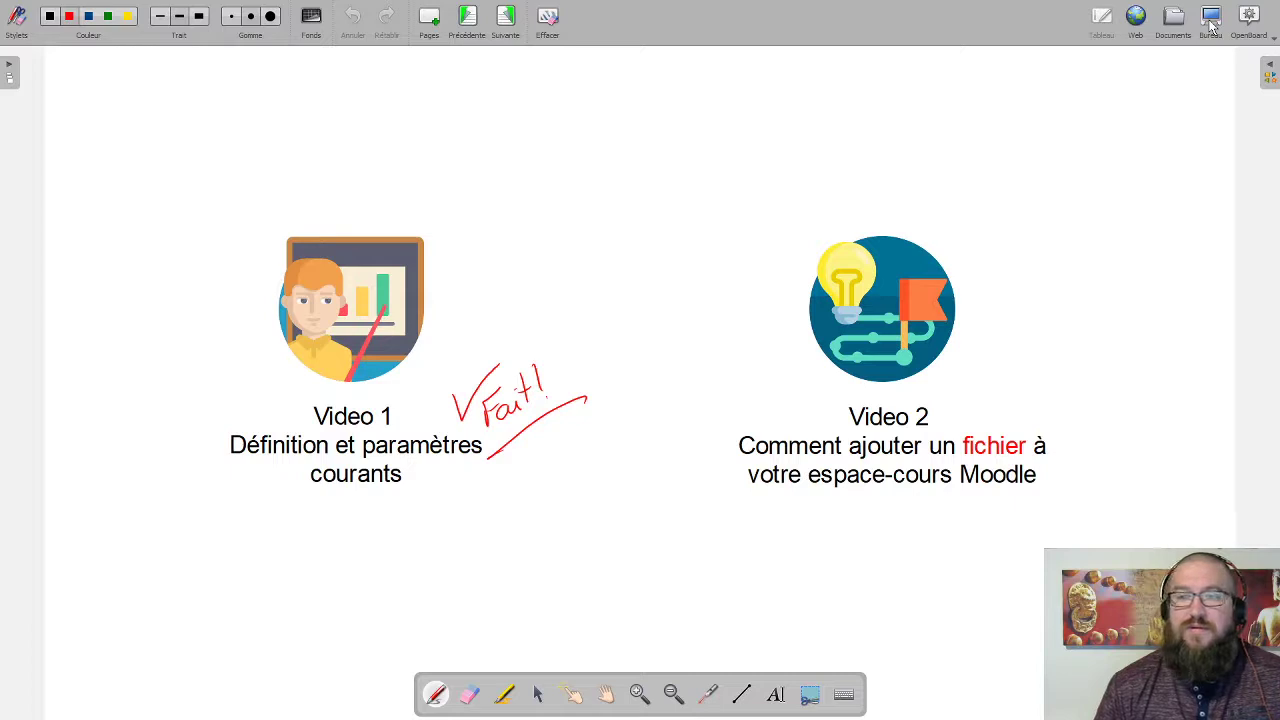
{"action": "left_click", "coordinate": [505, 16]}
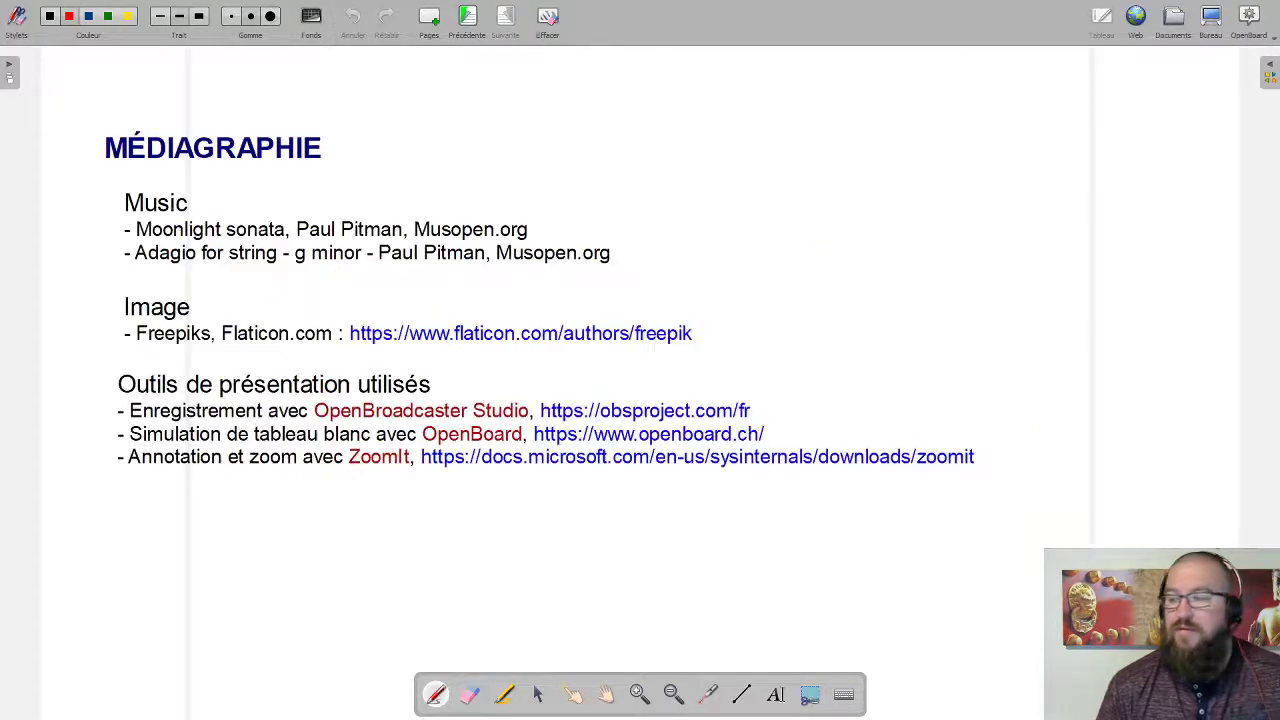